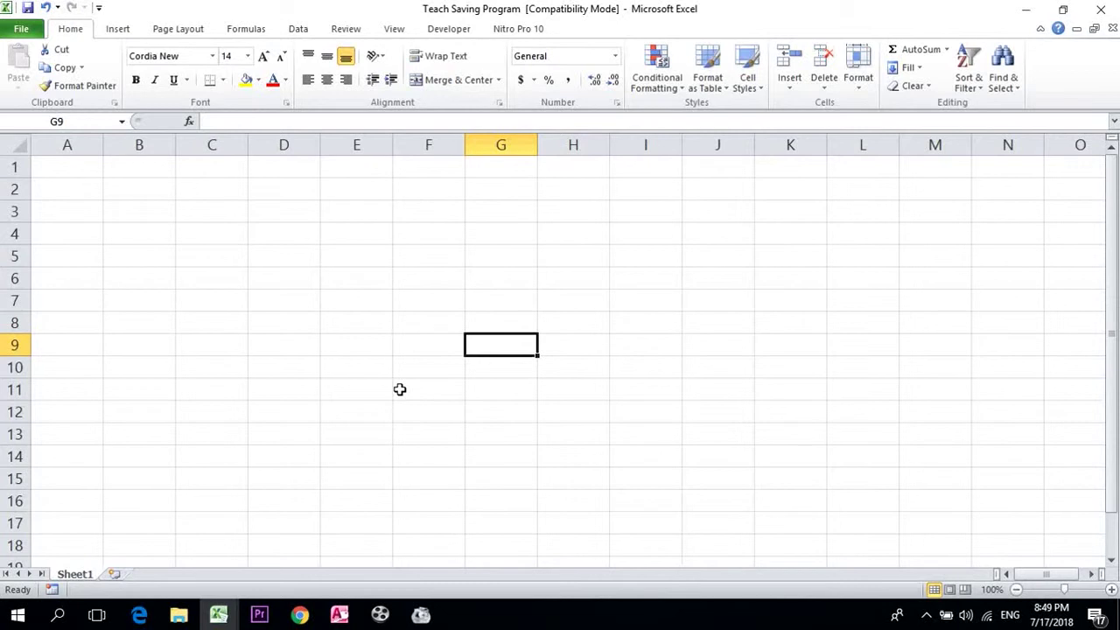
{"action": "left_click", "coordinate": [278, 353]}
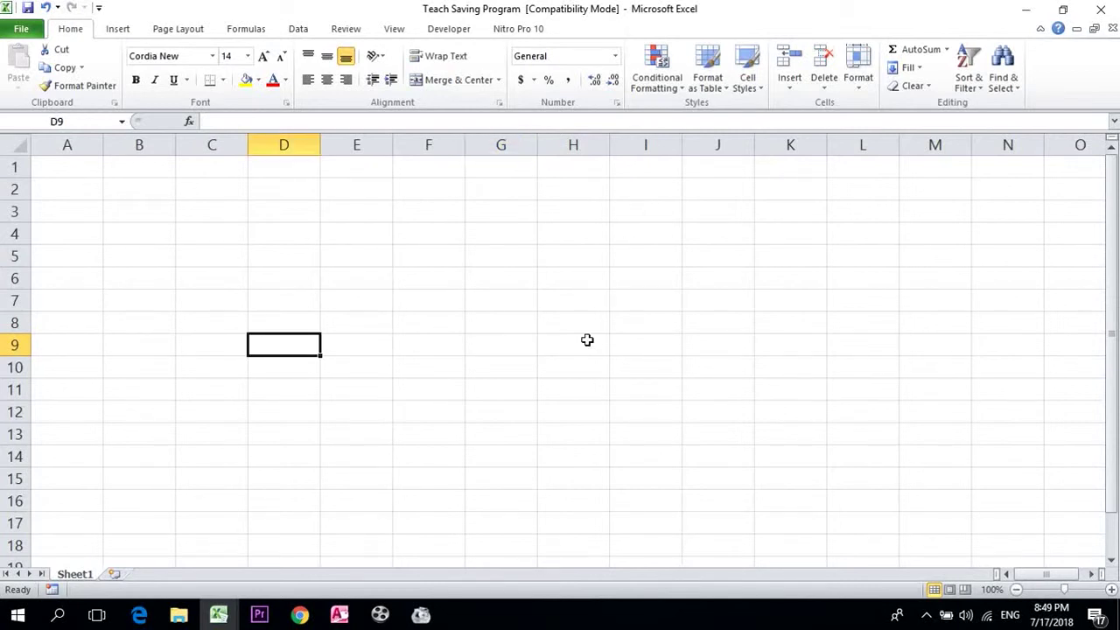
{"action": "left_click_drag", "start_coordinate": [1114, 273], "coordinate": [1107, 244]}
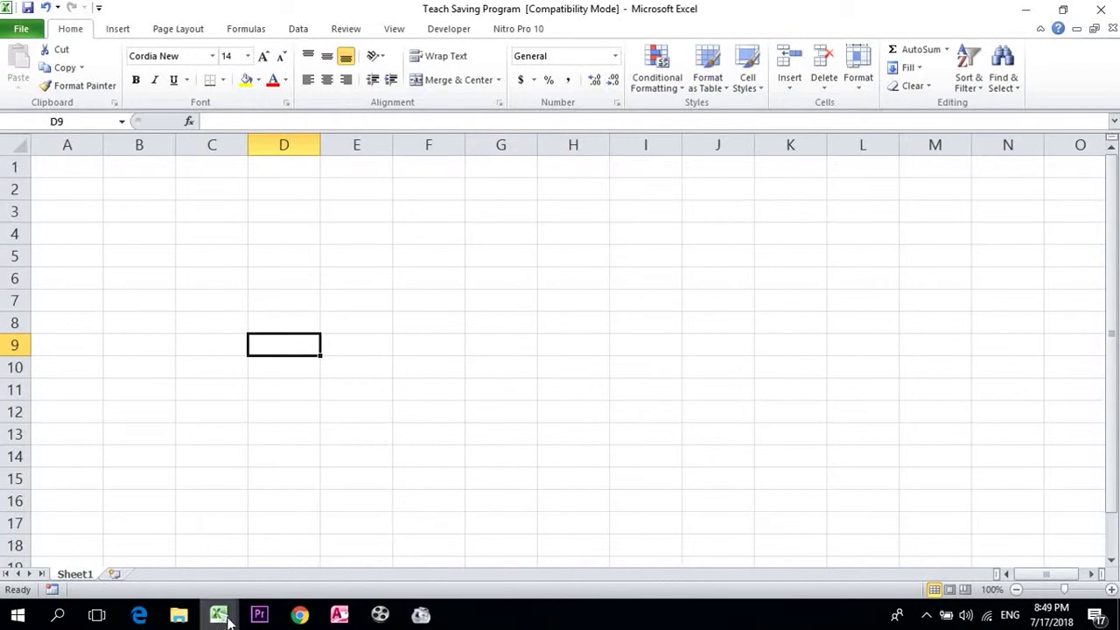
Step: Switch to the Saving Lao workbook and examine the layout of its Main sheet, from the title banner to the month list and summary button
{"action": "mouse_move", "coordinate": [226, 617]}
{"action": "left_click", "coordinate": [311, 504]}
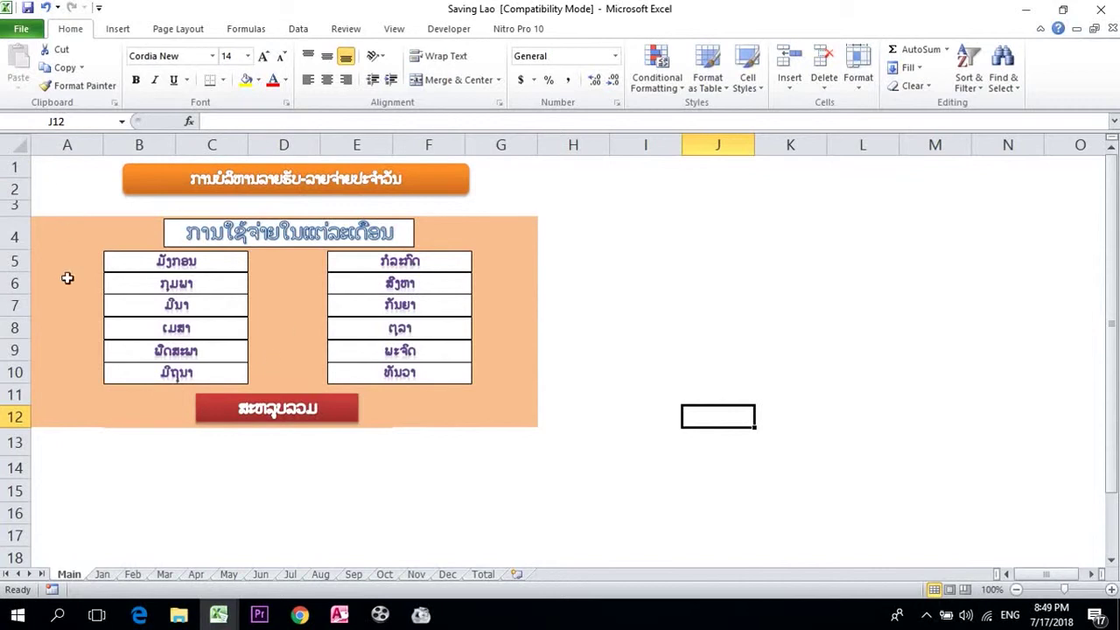
{"action": "left_click", "coordinate": [50, 169]}
{"action": "left_click_drag", "start_coordinate": [49, 168], "coordinate": [491, 414]}
{"action": "left_click", "coordinate": [494, 471]}
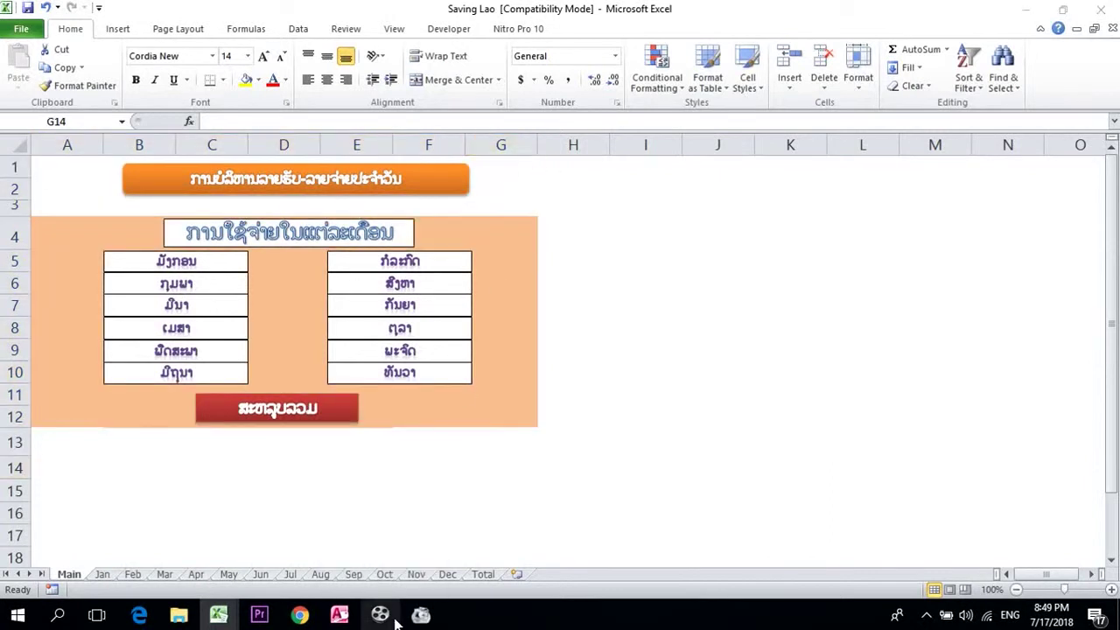
{"action": "key", "text": "alt+Tab"}
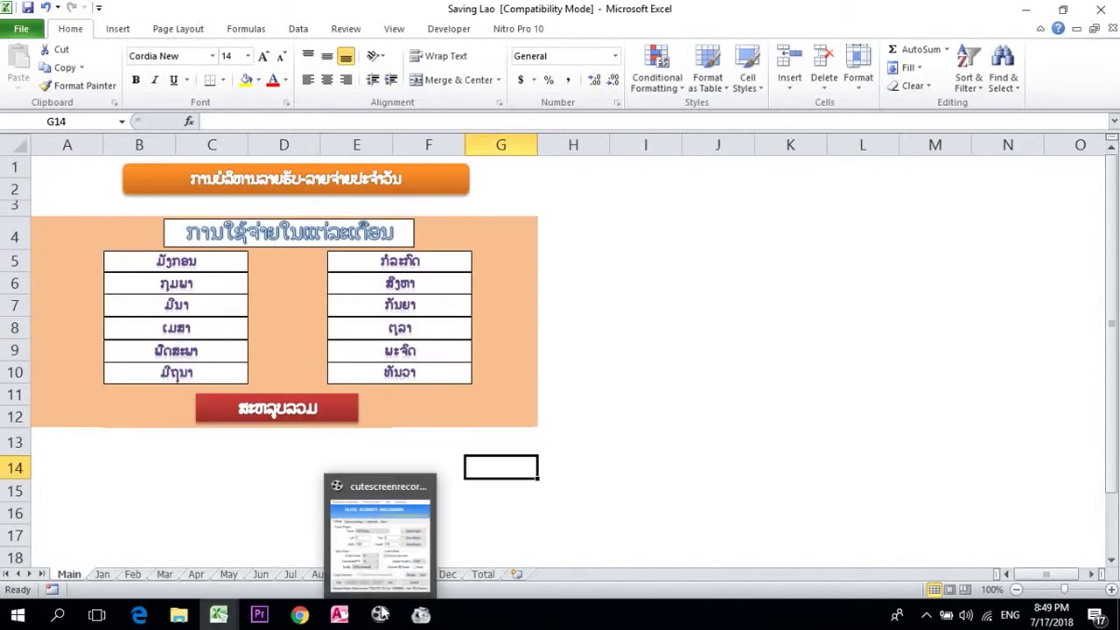
{"action": "key", "text": "alt+Tab"}
{"action": "key", "text": "alt+Tab"}
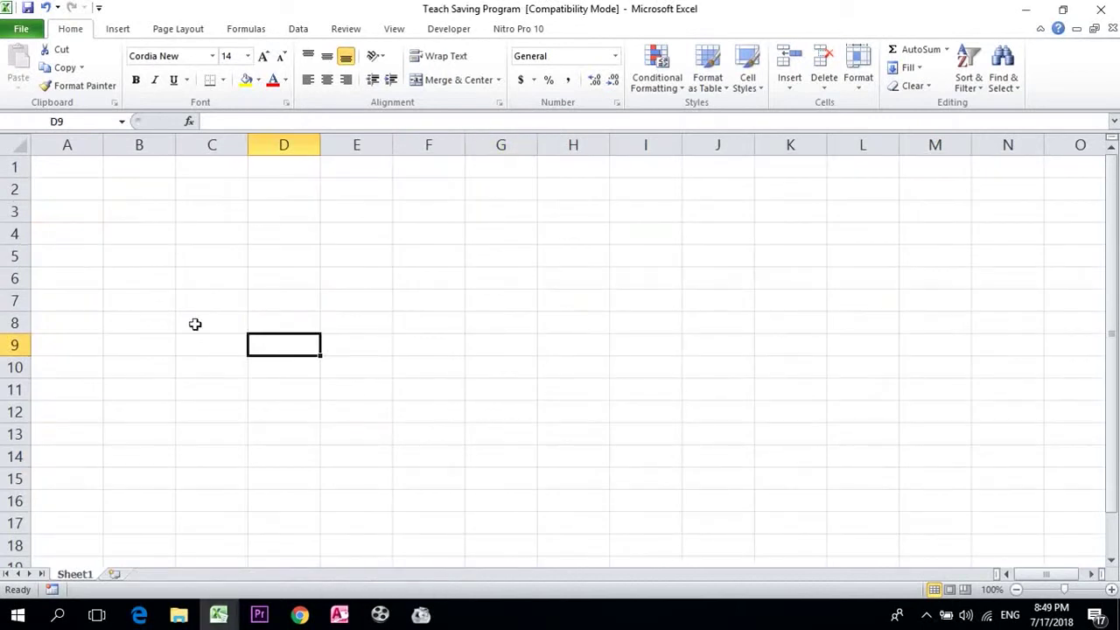
Step: Fill the range A3:G15 on Sheet1 of the Teach Saving Program workbook with the lightest red theme tint
{"action": "left_click_drag", "start_coordinate": [78, 186], "coordinate": [482, 452]}
{"action": "left_click_drag", "start_coordinate": [79, 213], "coordinate": [522, 469]}
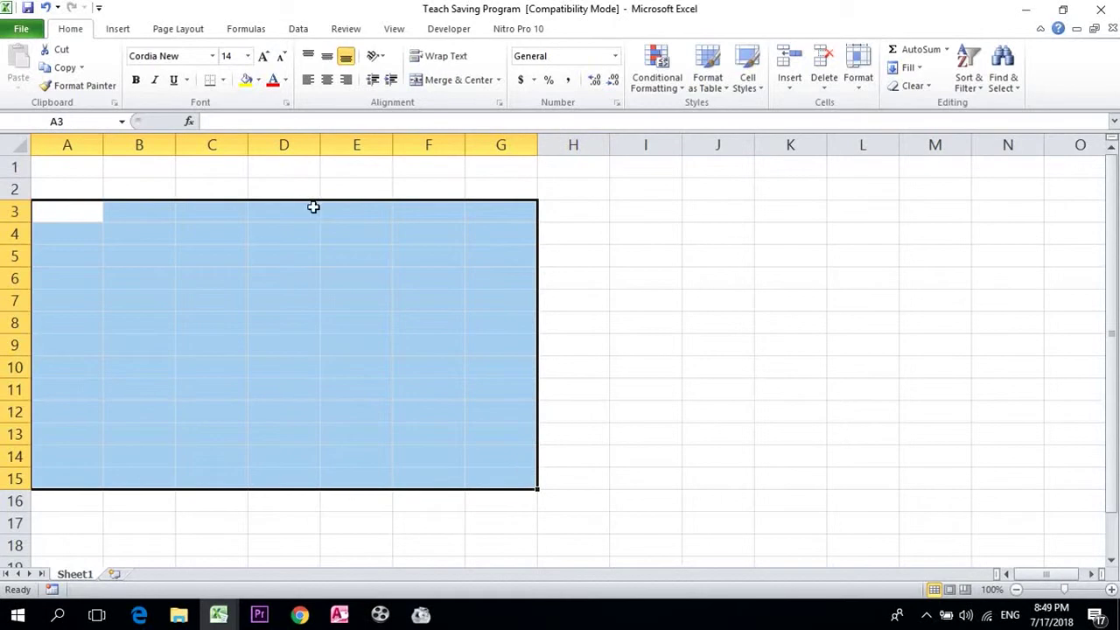
{"action": "left_click", "coordinate": [259, 81]}
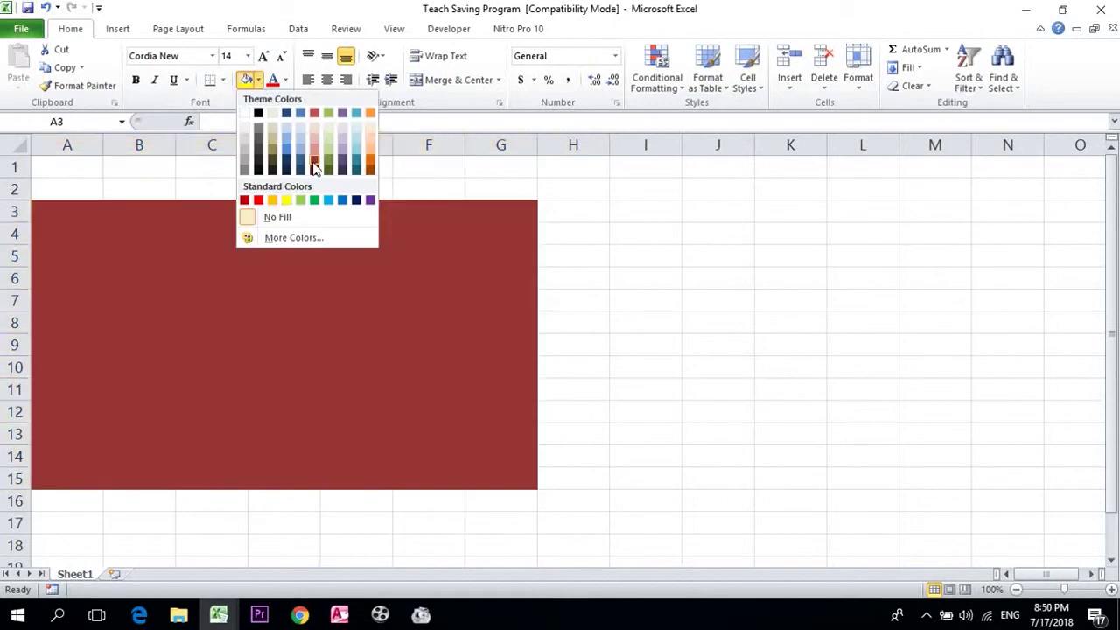
{"action": "left_click", "coordinate": [313, 132]}
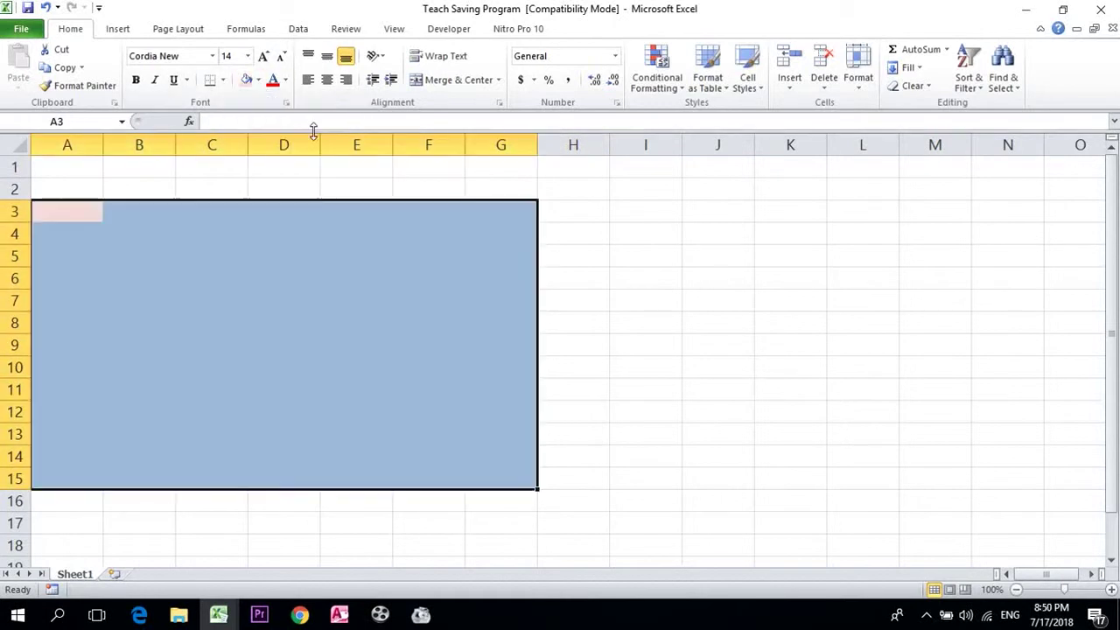
{"action": "left_click", "coordinate": [272, 257]}
{"action": "left_click", "coordinate": [173, 301]}
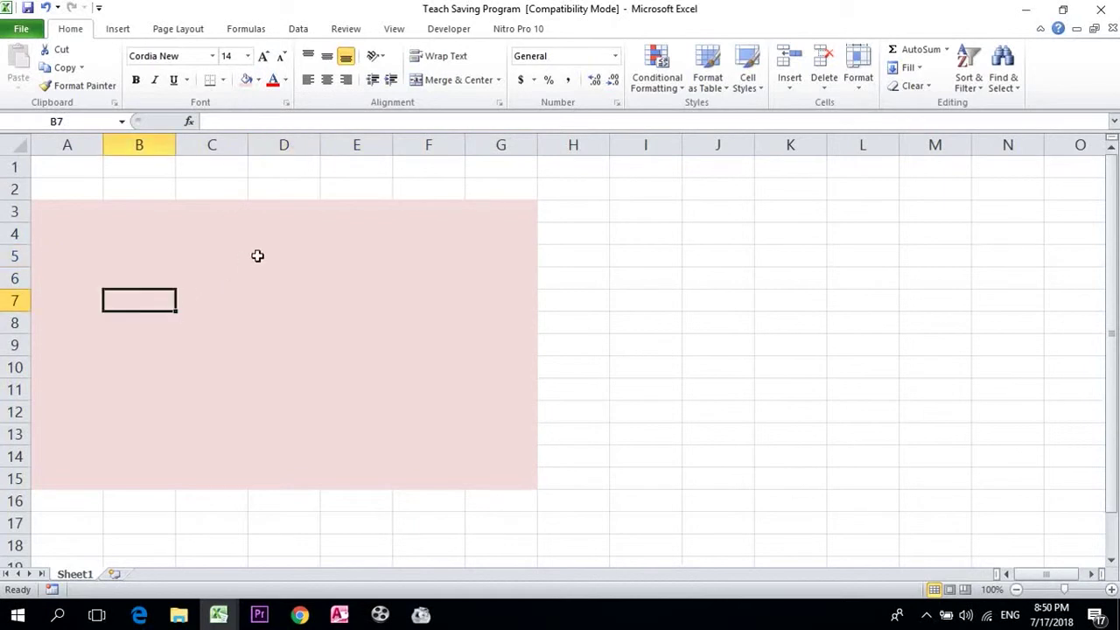
Step: Draw a rounded rectangle about 2.63" wide and 0.42" high across rows 1 and 2, above the pink block
{"action": "key", "text": "alt+Tab"}
{"action": "key", "text": "alt+Tab"}
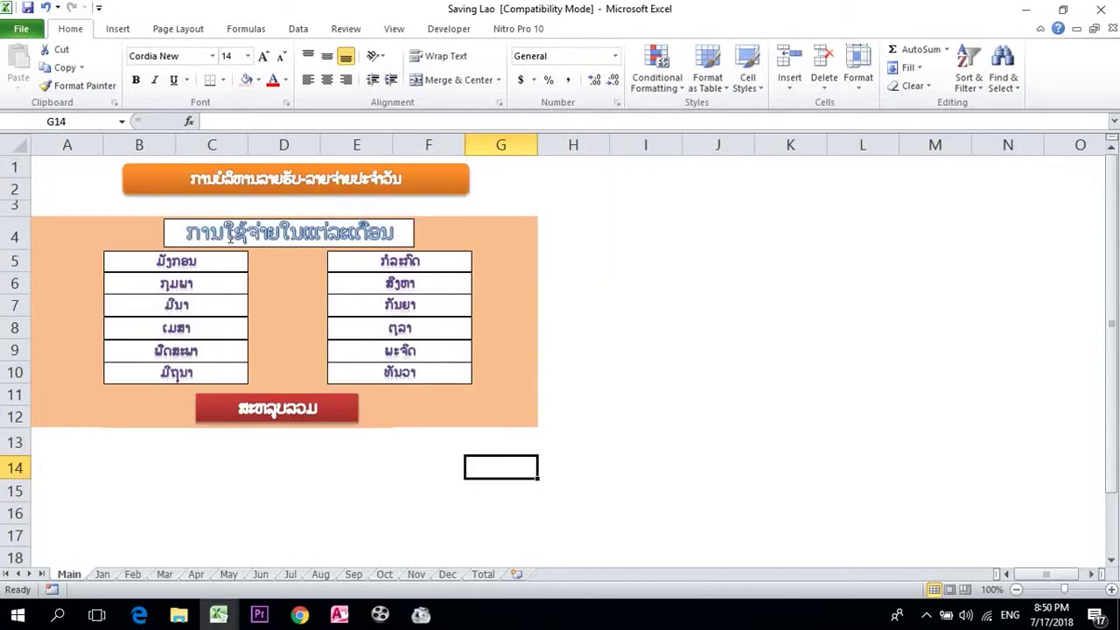
{"action": "key", "text": "alt+Tab"}
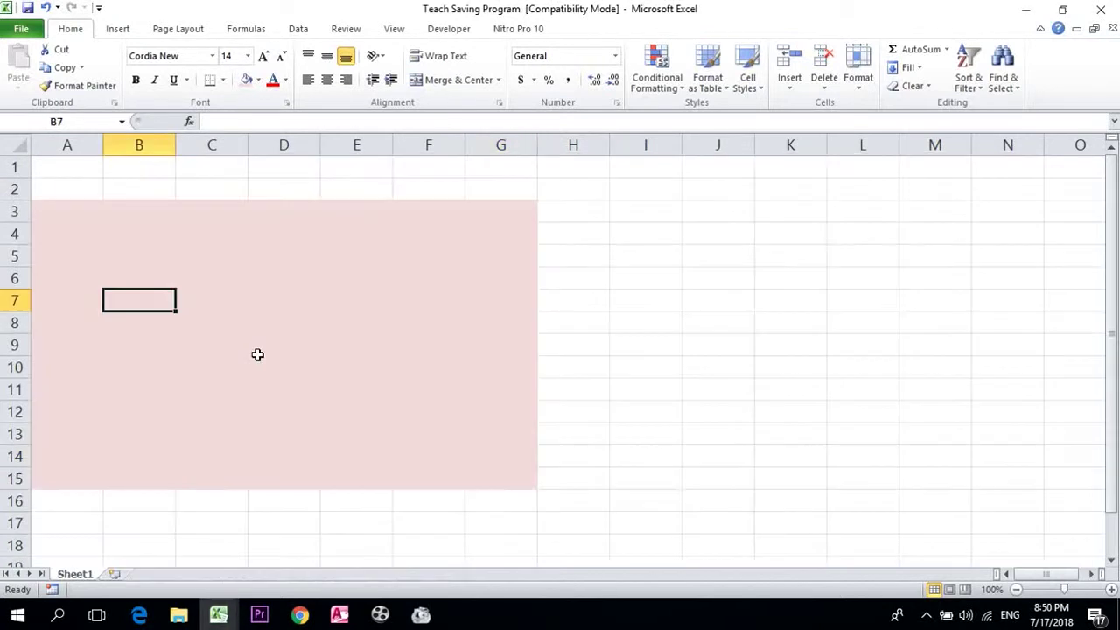
{"action": "left_click", "coordinate": [116, 32]}
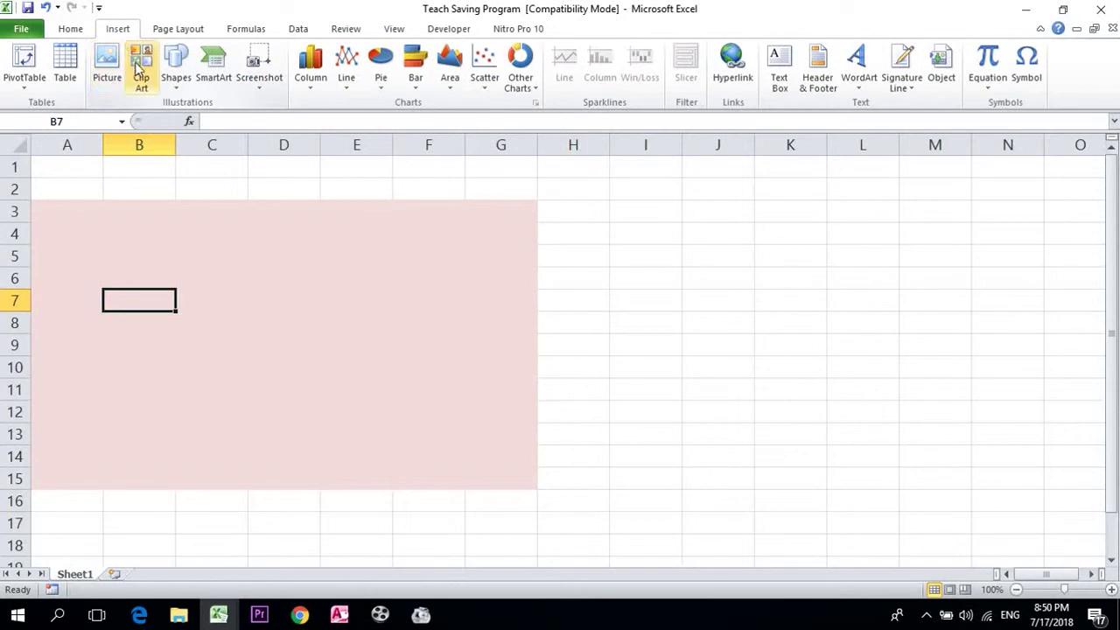
{"action": "left_click", "coordinate": [177, 79]}
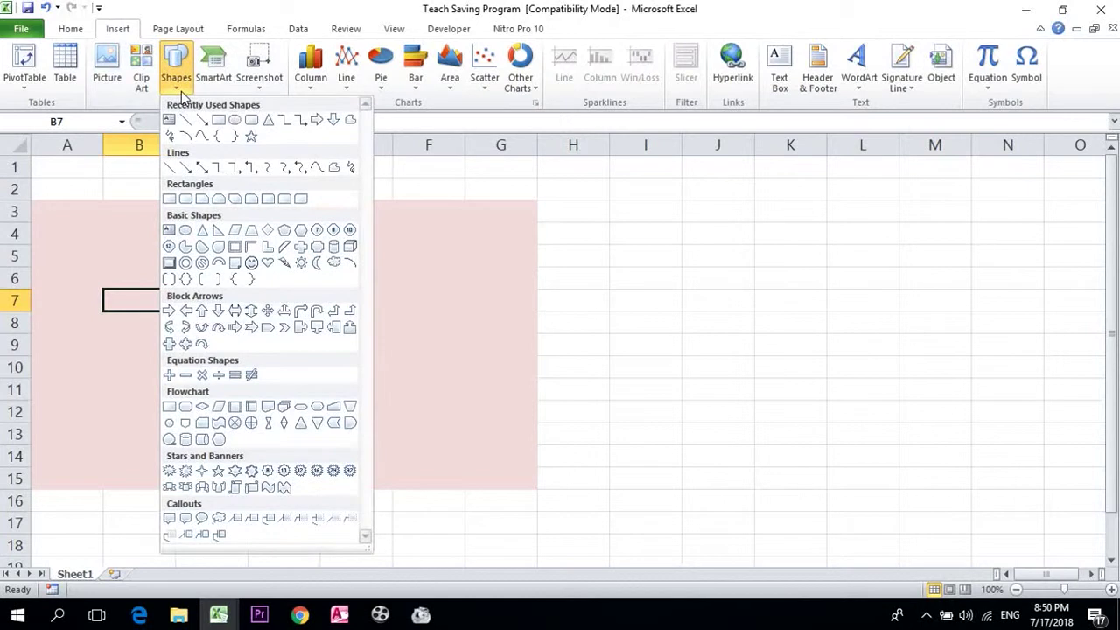
{"action": "left_click", "coordinate": [251, 121]}
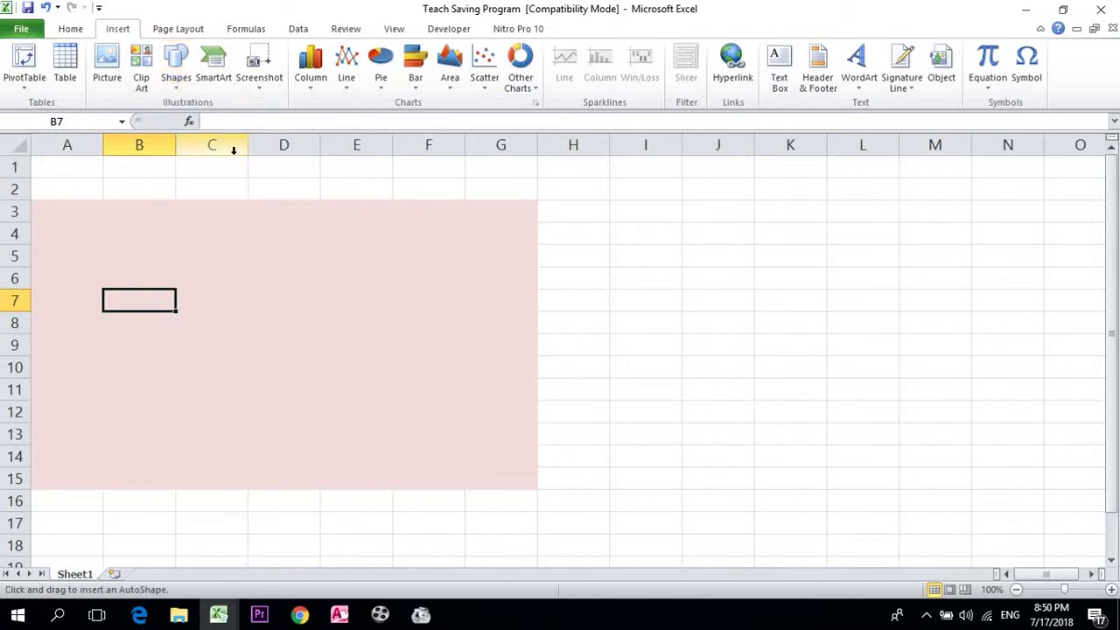
{"action": "mouse_move", "coordinate": [158, 165]}
{"action": "left_mouse_down"}
{"action": "mouse_move", "coordinate": [290, 195]}
{"action": "mouse_move", "coordinate": [366, 198]}
{"action": "left_mouse_up"}
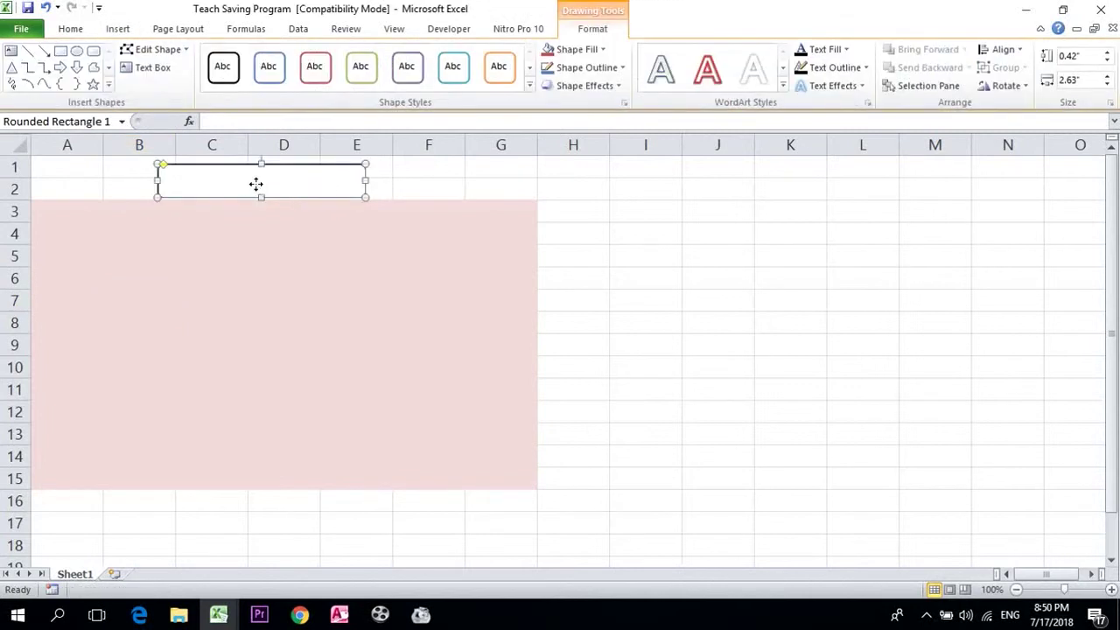
Step: Enter the Lao title "ການບໍລິຫານລາຍຮັບ-ລາຍຈ່າຍປະຈຳວັນ" in the rounded rectangle, using the Saving Lao workbook's banner as reference
{"action": "right_click", "coordinate": [256, 184]}
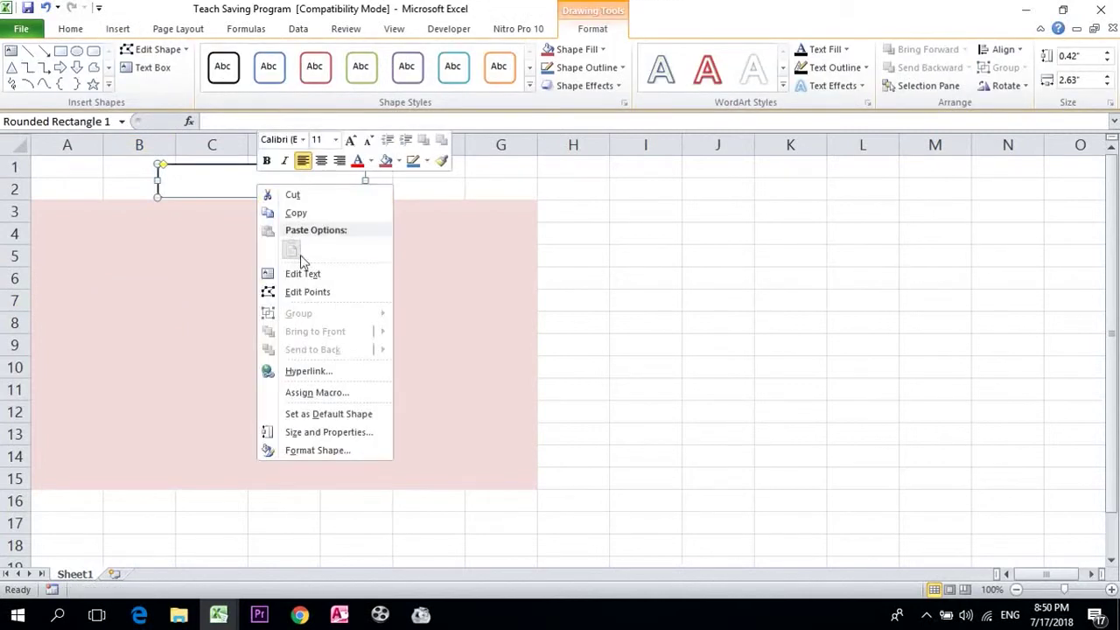
{"action": "left_click", "coordinate": [301, 270]}
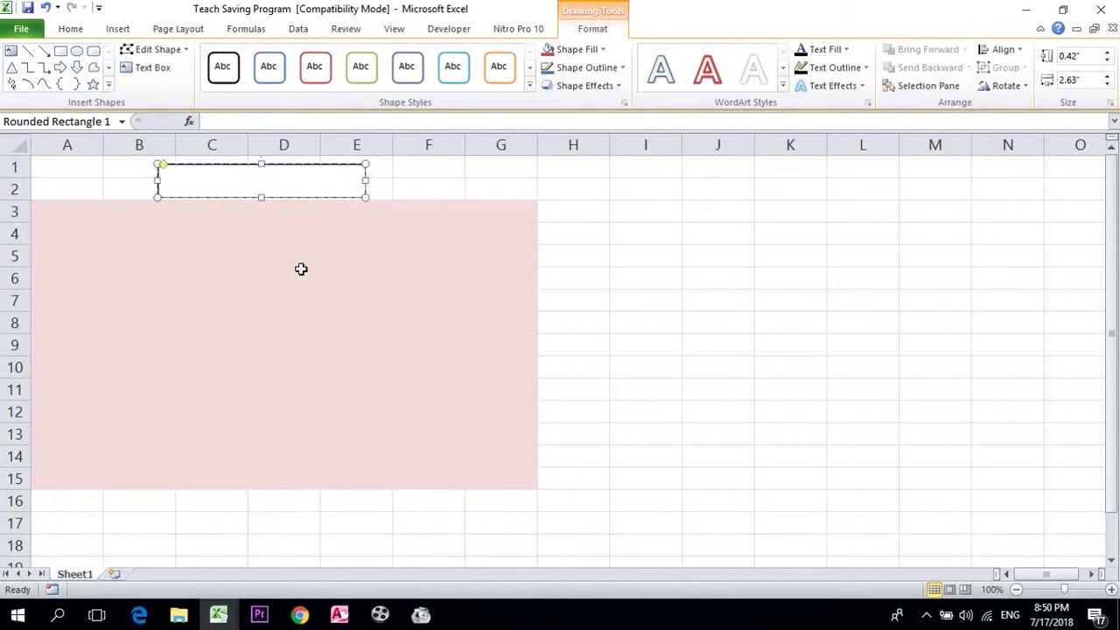
{"action": "key", "text": "alt+Tab"}
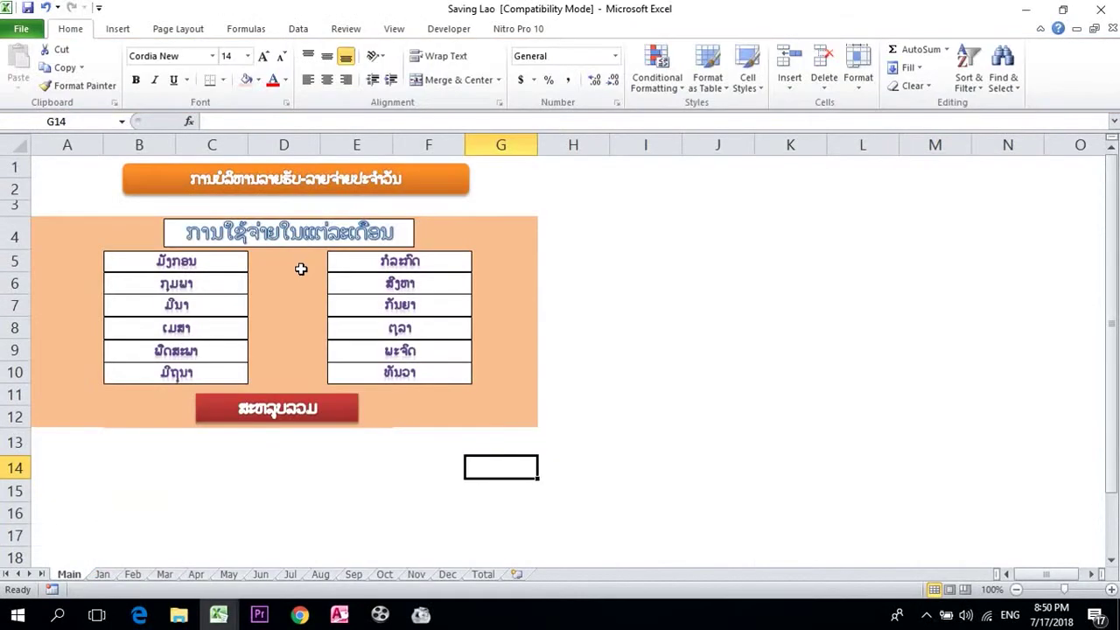
{"action": "key", "text": "alt+Tab"}
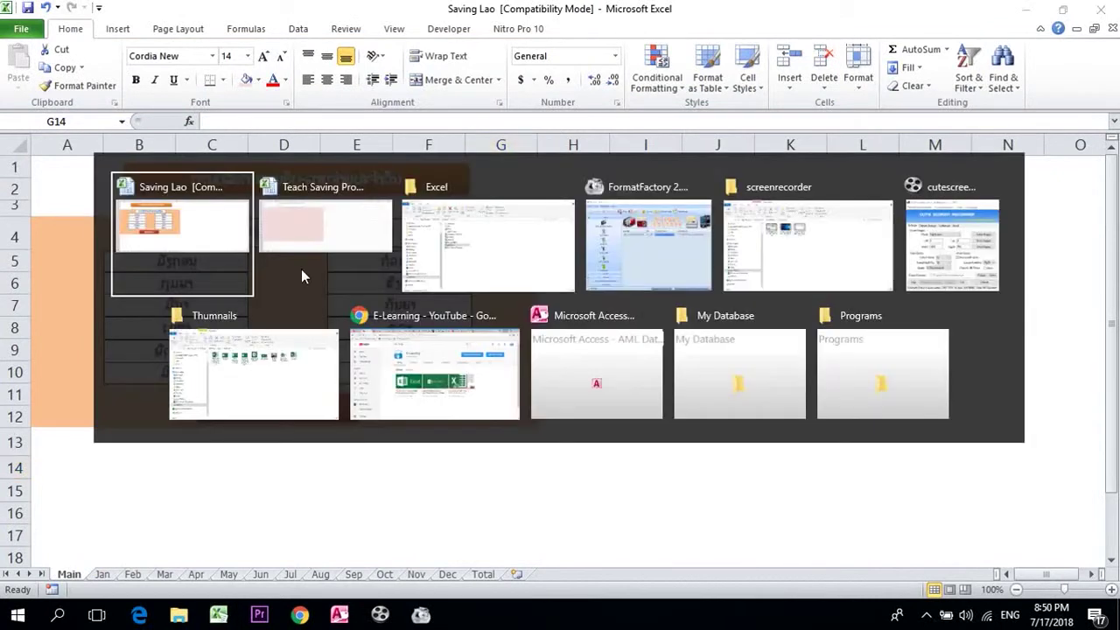
{"action": "key", "text": "super+space"}
{"action": "type", "text": "ການບໍລິຫາ"}
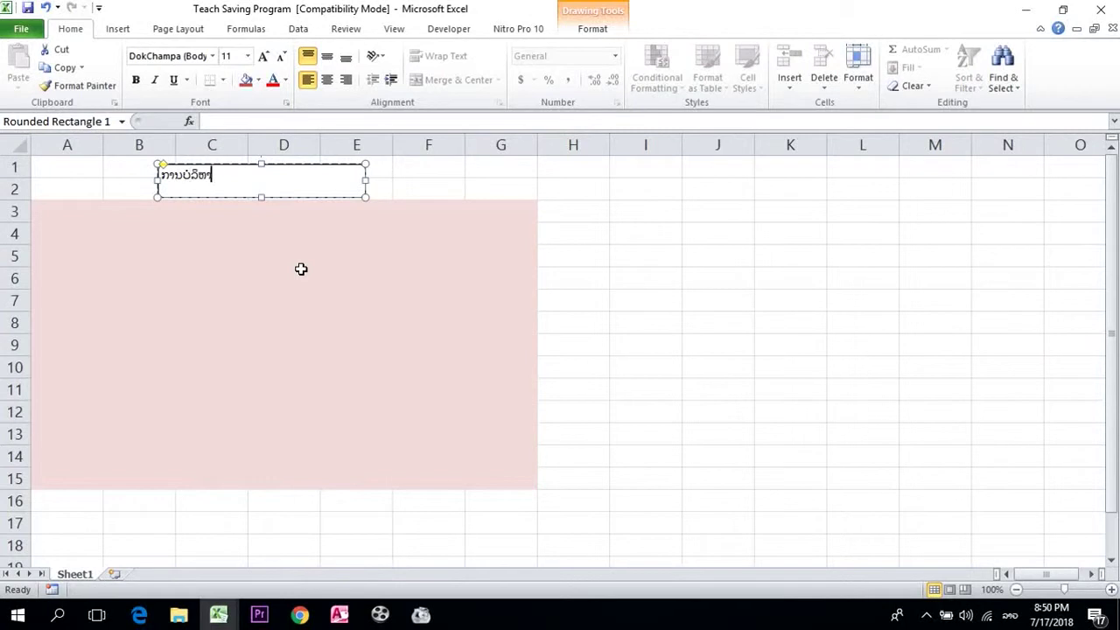
{"action": "type", "text": "ນລາຍຮັບ-ລາຍຈ່າຍ"}
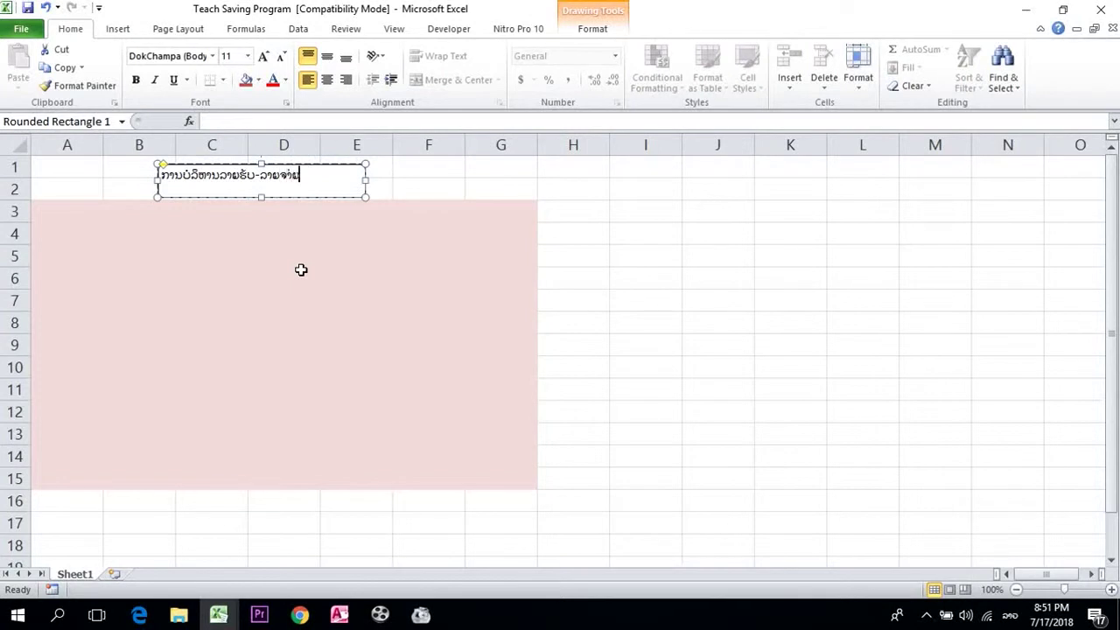
{"action": "key", "text": "alt+Tab"}
{"action": "key", "text": "alt+Tab"}
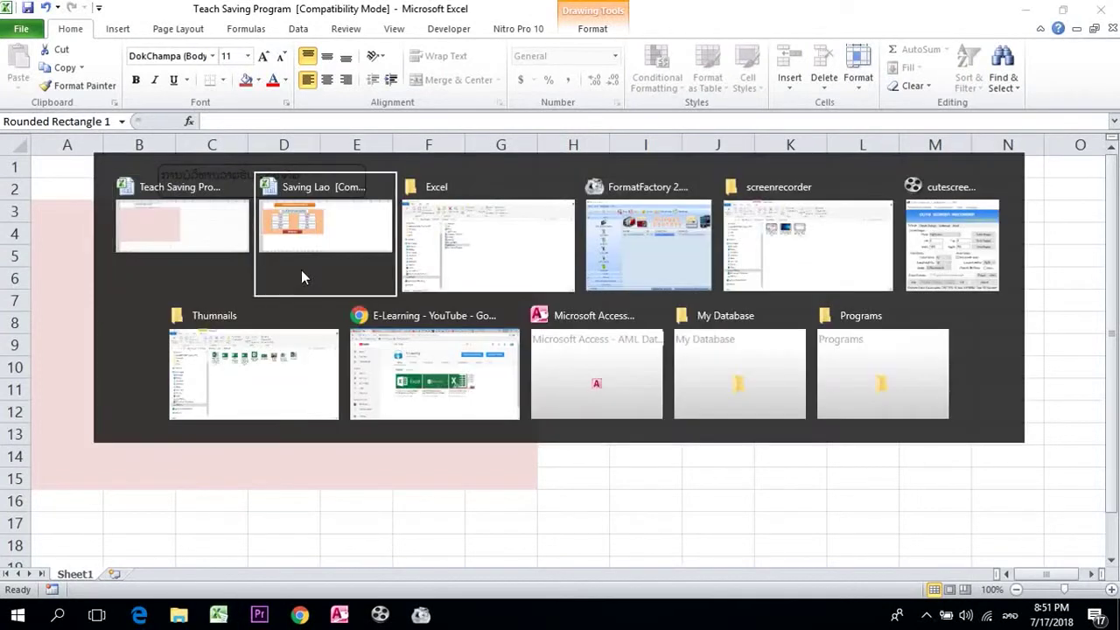
{"action": "key", "text": "alt+Tab"}
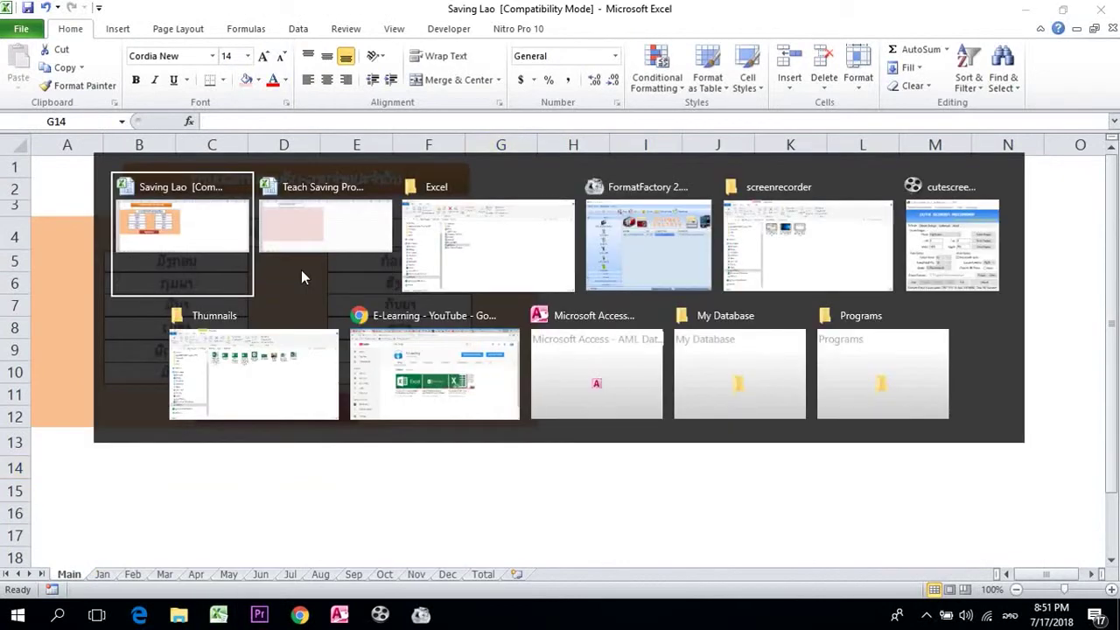
{"action": "key", "text": "alt+Tab"}
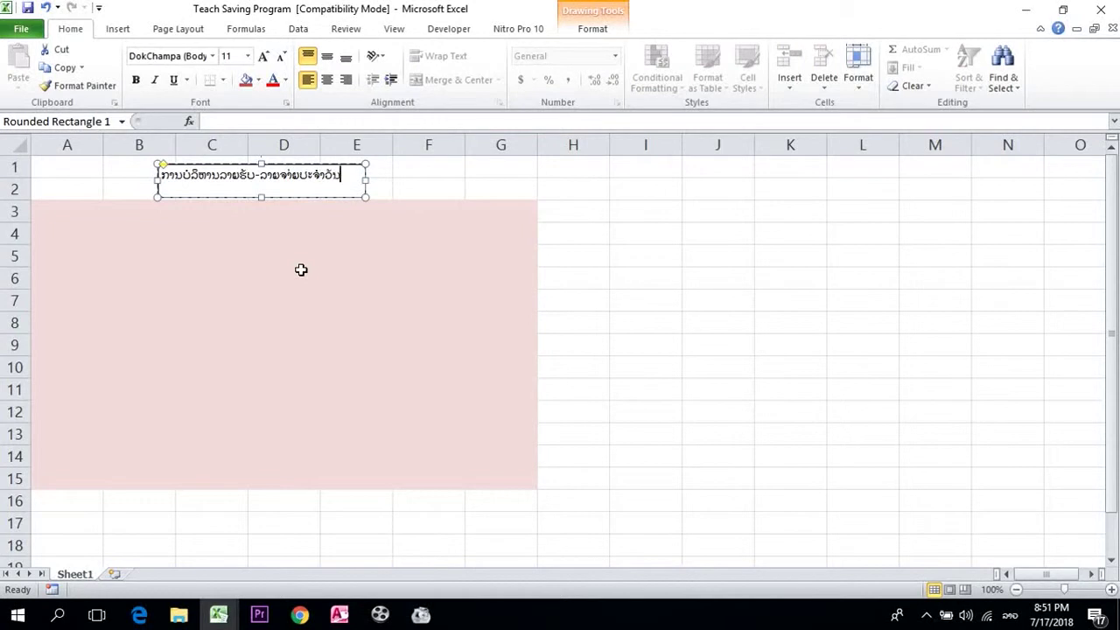
{"action": "left_click", "coordinate": [300, 295]}
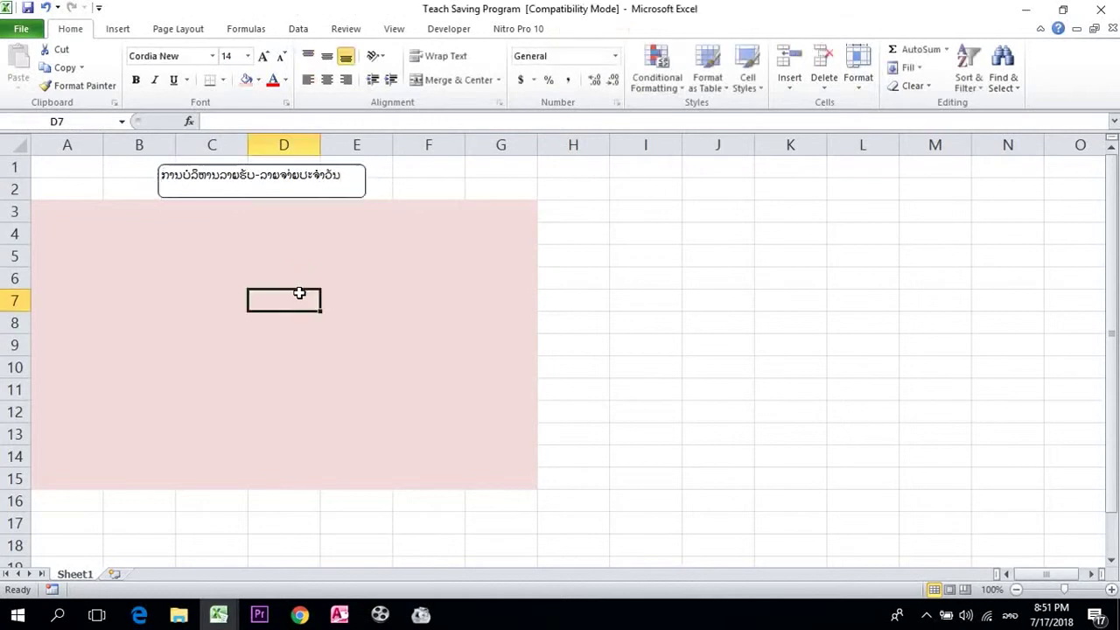
Step: Center the title text both vertically and horizontally inside the rounded rectangle
{"action": "left_click", "coordinate": [264, 190]}
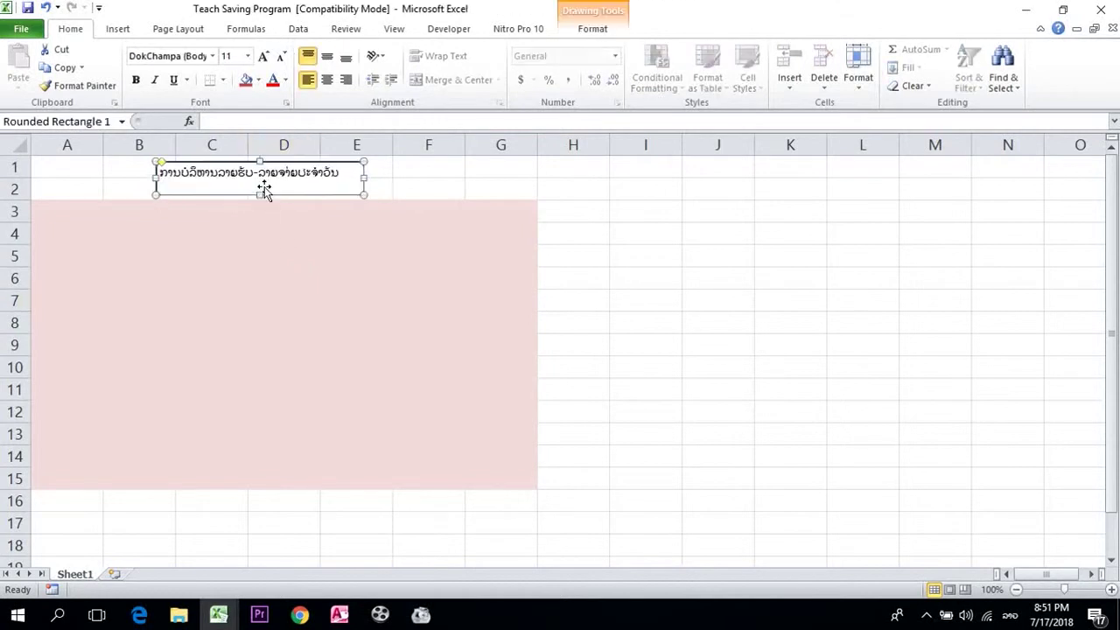
{"action": "left_click", "coordinate": [327, 57]}
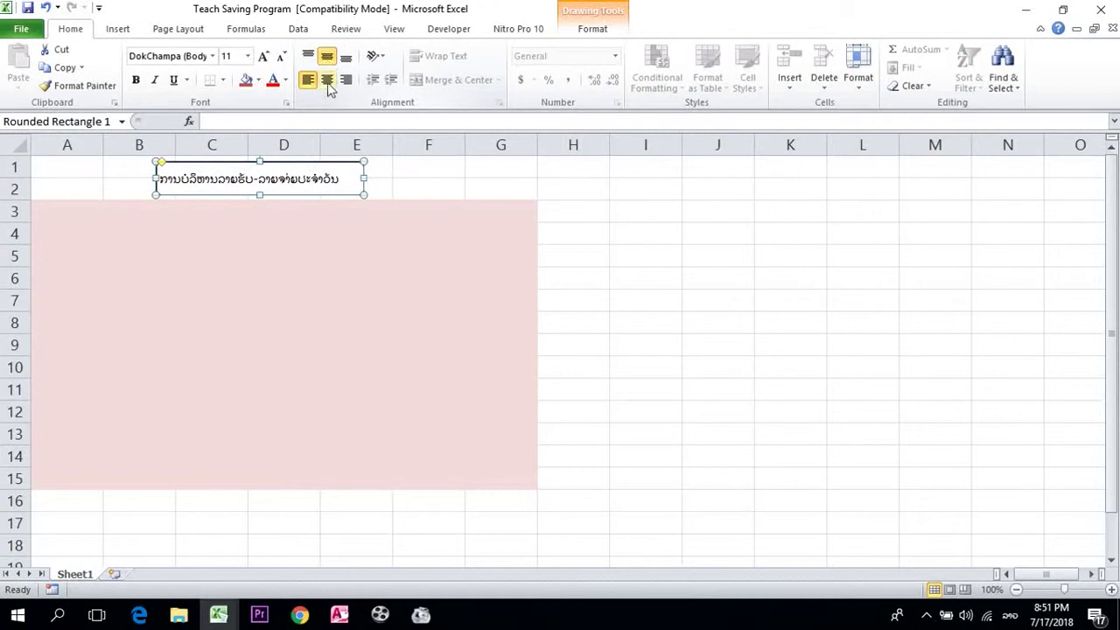
{"action": "left_click", "coordinate": [328, 79]}
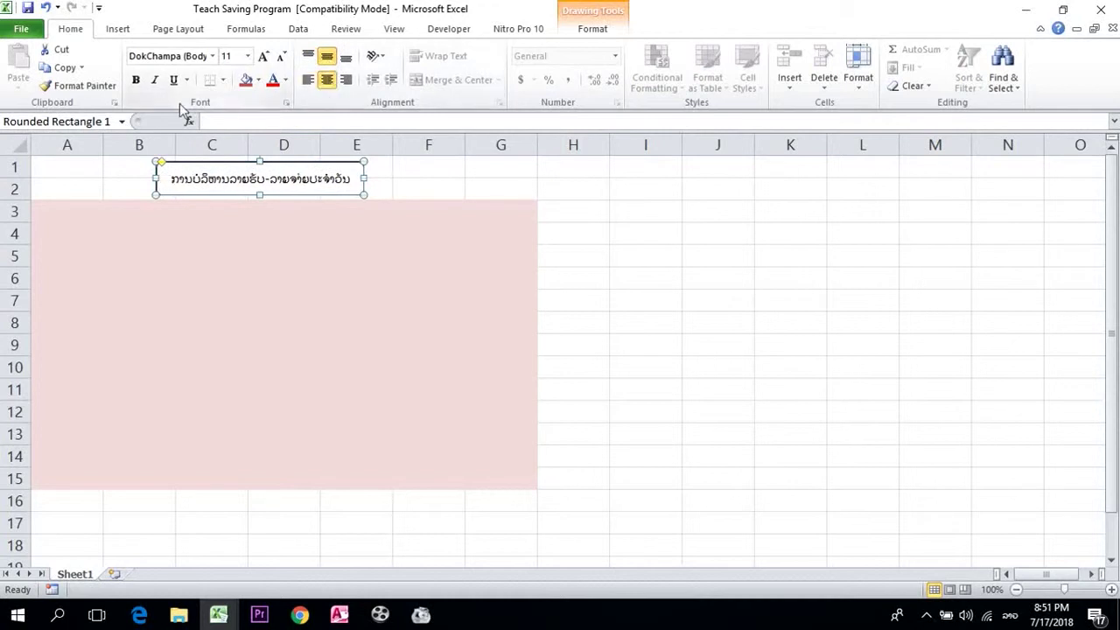
Step: Set the font of all cells on the sheet to Phetsarath OT
{"action": "left_click", "coordinate": [16, 145]}
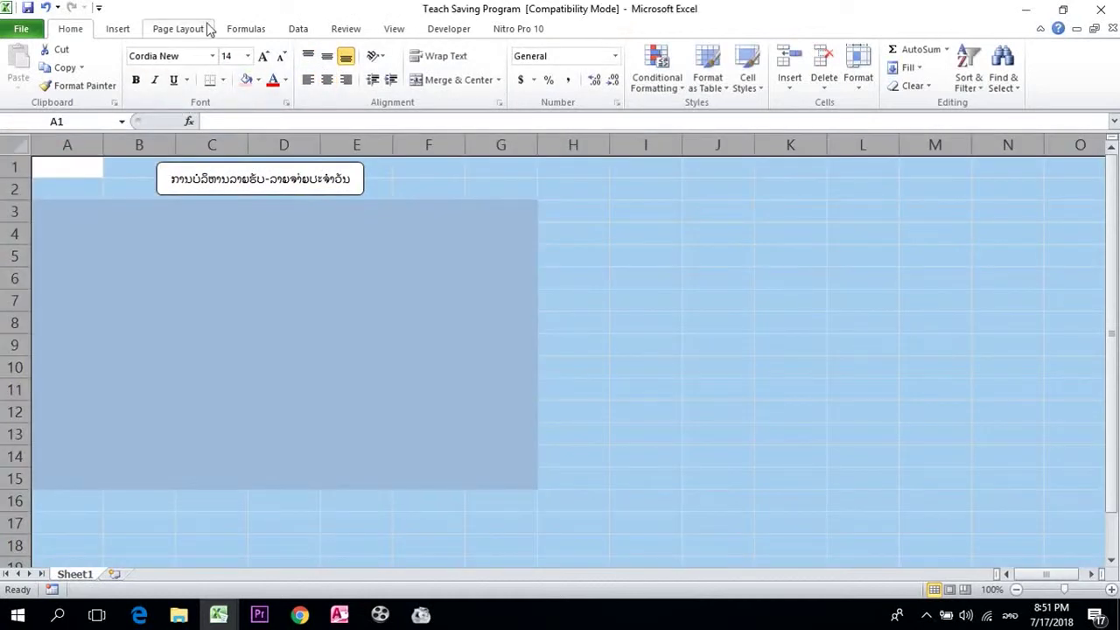
{"action": "left_click", "coordinate": [200, 56]}
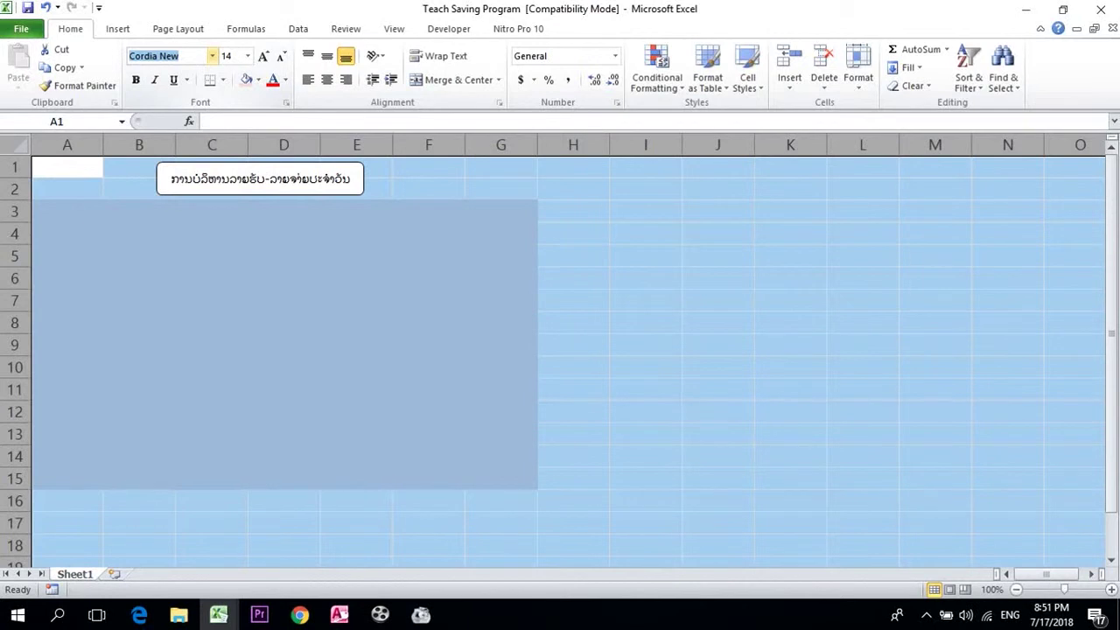
{"action": "type", "text": "Phetsarath OT"}
{"action": "key", "text": "Return"}
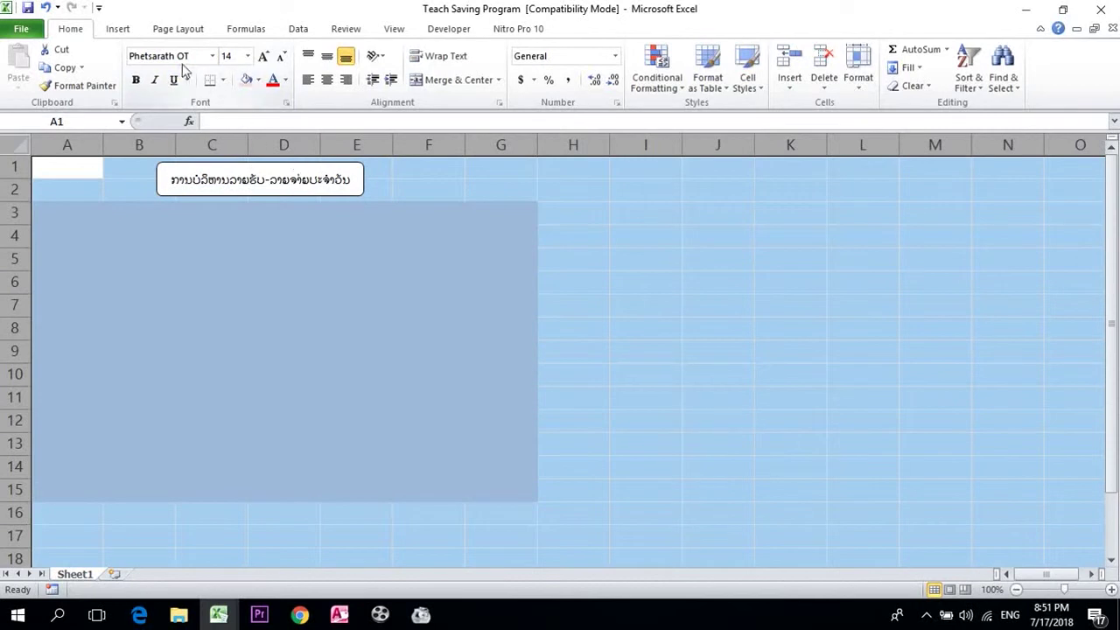
Step: Set the font of the title text in the rounded rectangle to Phetsarath OT
{"action": "left_click", "coordinate": [268, 168]}
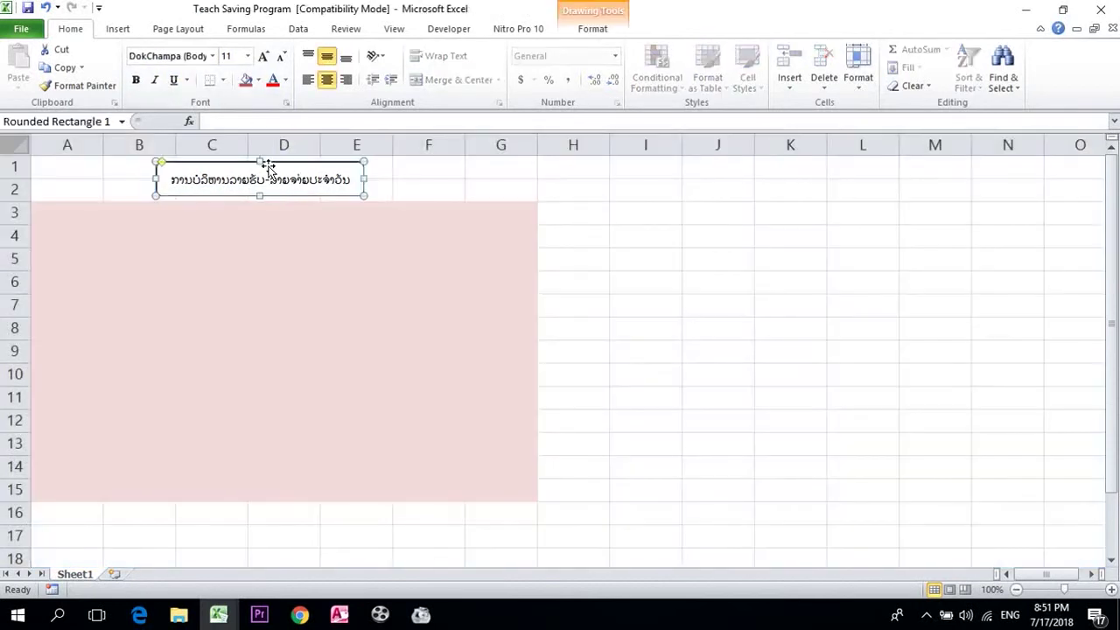
{"action": "left_click", "coordinate": [207, 58]}
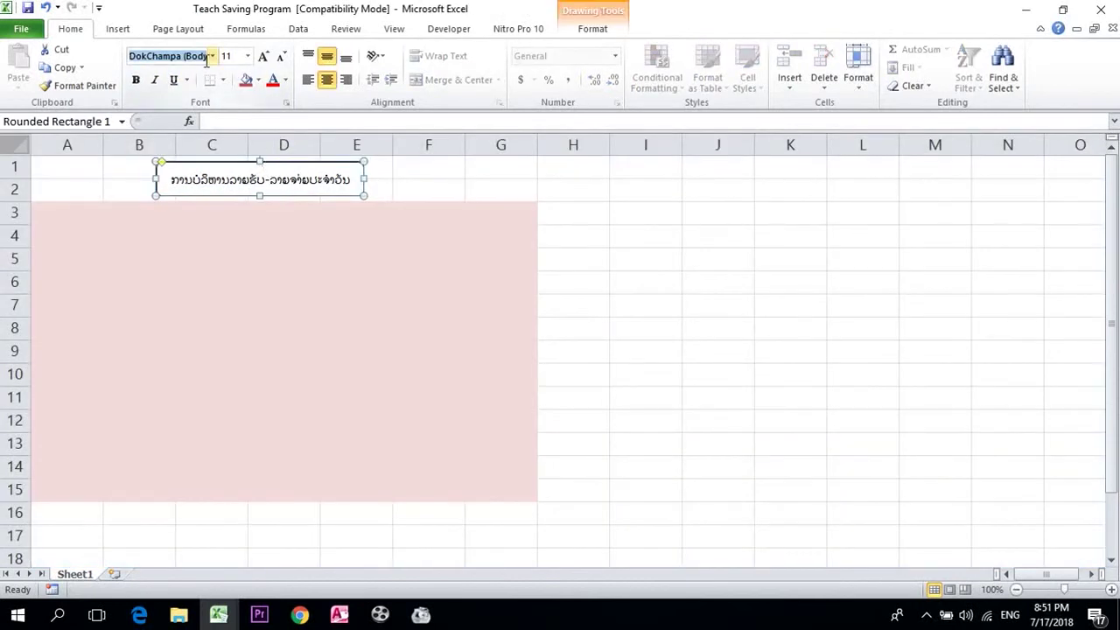
{"action": "type", "text": "Pa"}
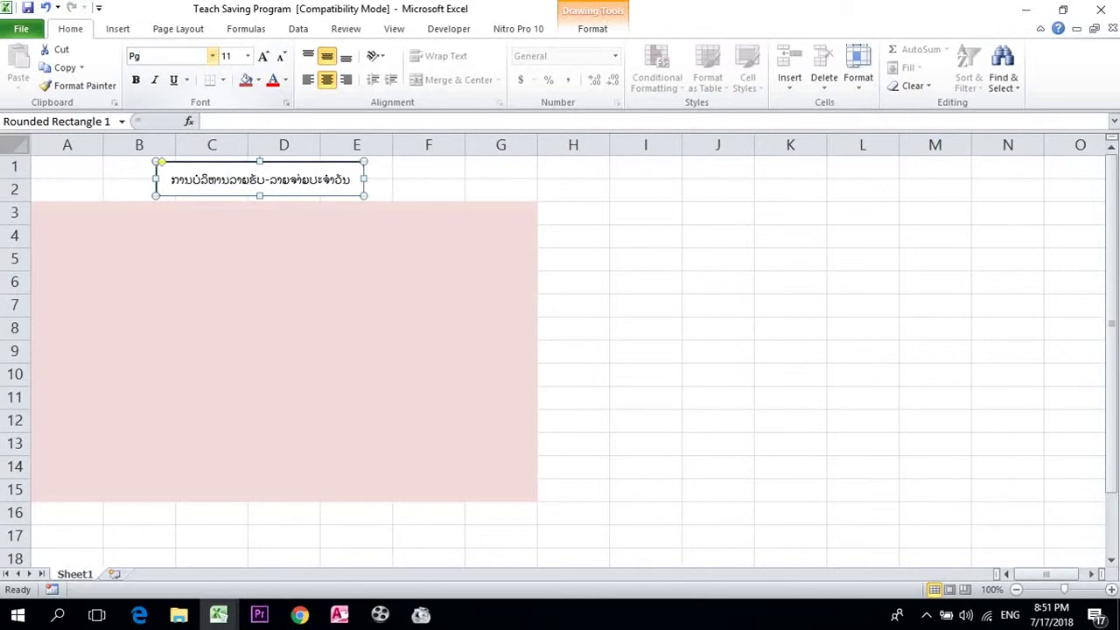
{"action": "key", "text": "BackSpace"}
{"action": "key", "text": "BackSpace"}
{"action": "type", "text": "h"}
{"action": "key", "text": "Return"}
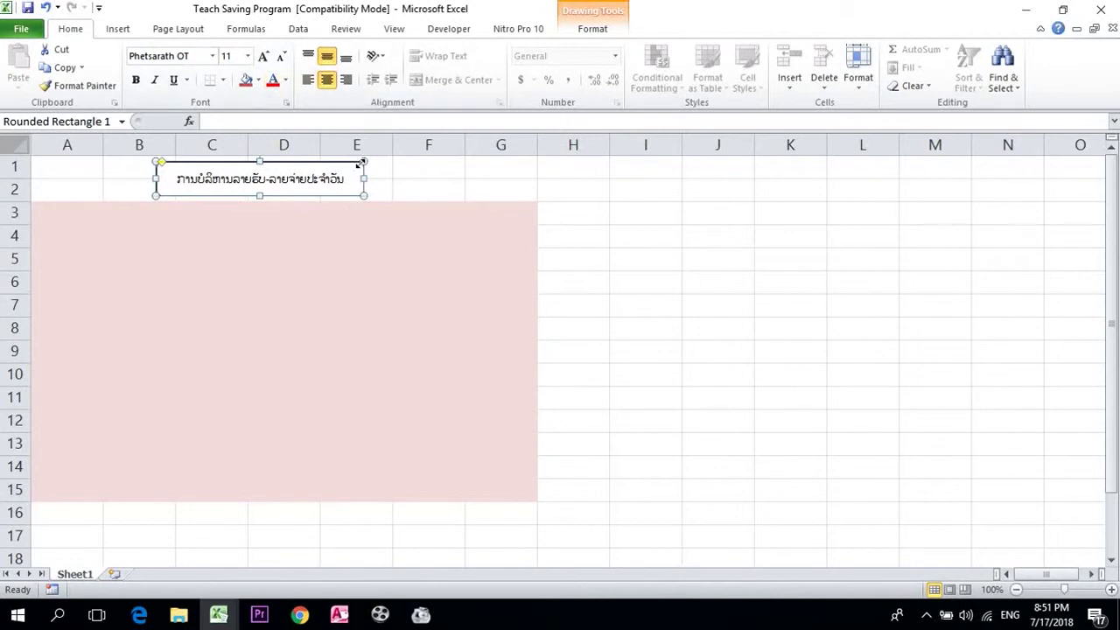
Step: Apply the red filled shape style with a light outline to the title banner and the white WordArt style to its text
{"action": "left_click", "coordinate": [588, 28]}
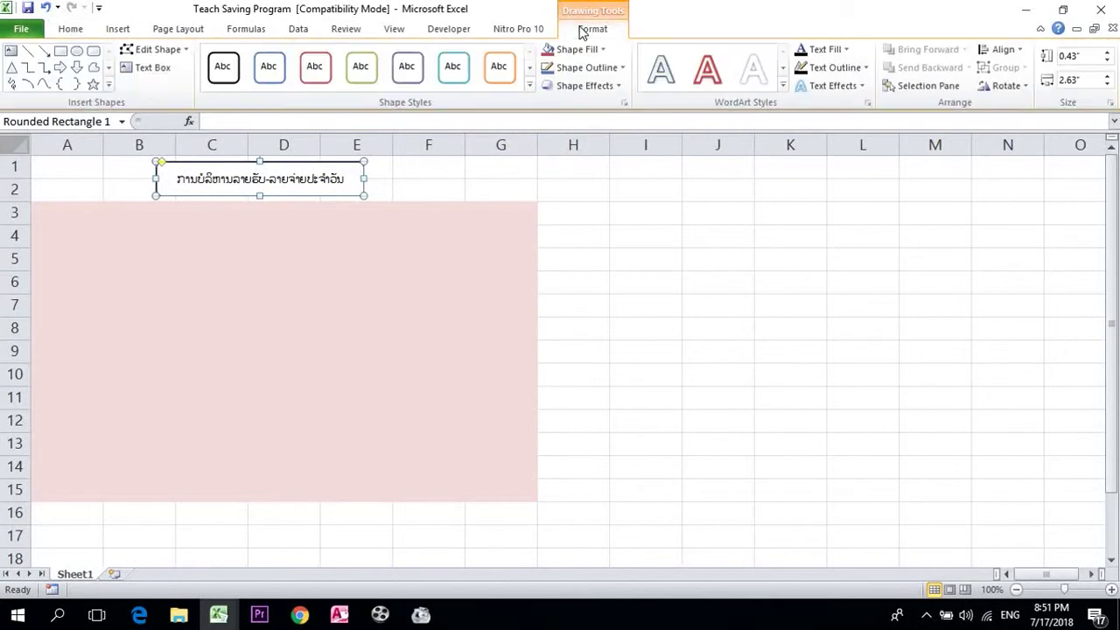
{"action": "left_click", "coordinate": [529, 85]}
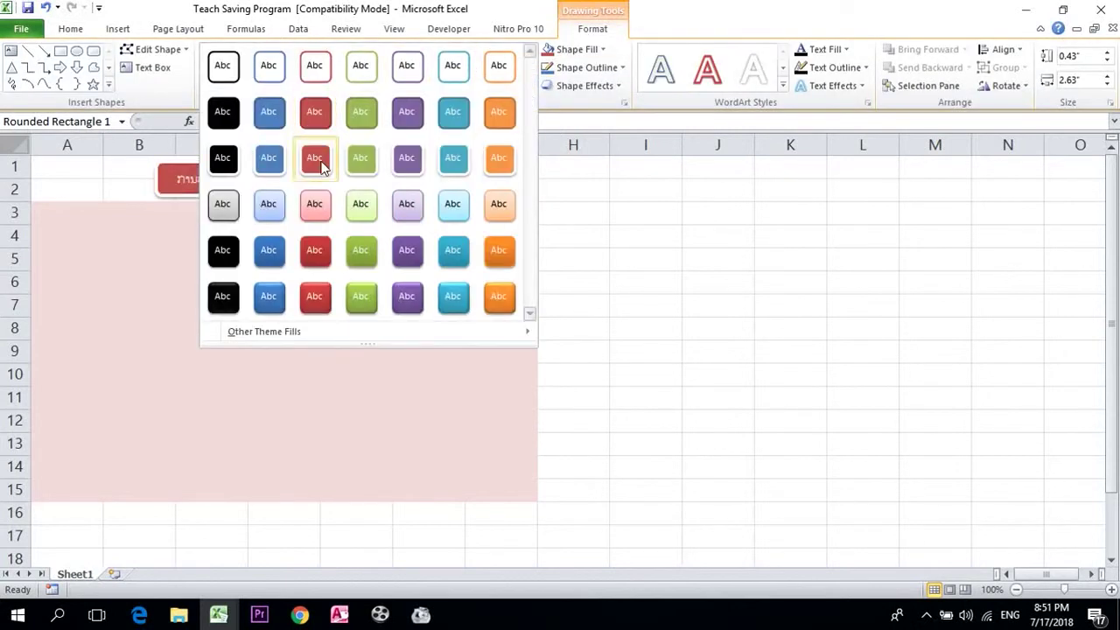
{"action": "left_click", "coordinate": [322, 165]}
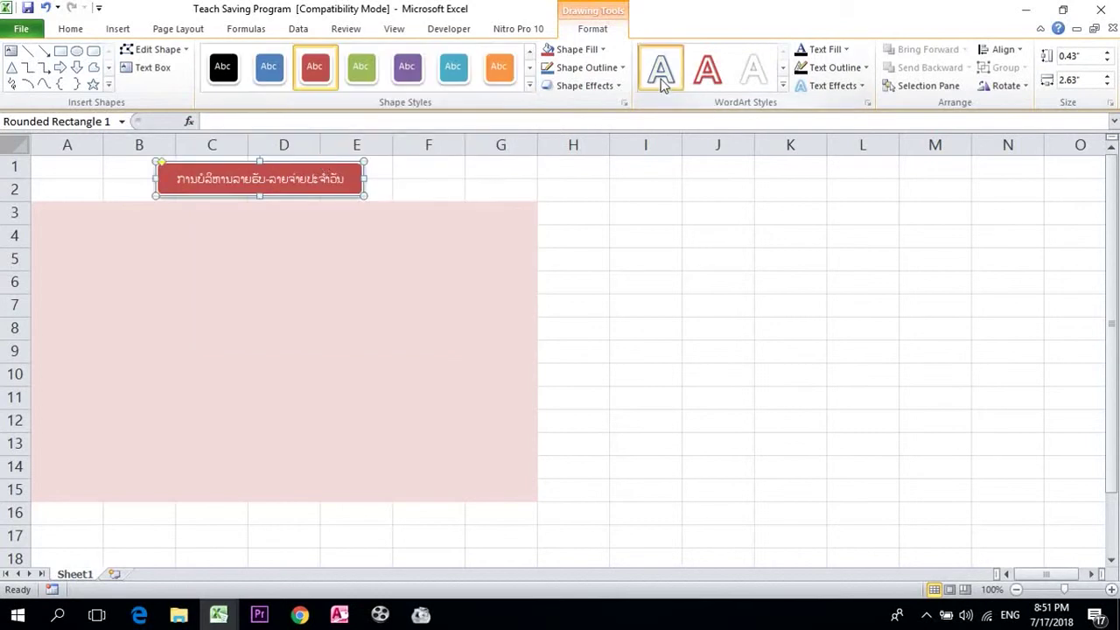
{"action": "left_click", "coordinate": [751, 77]}
Step: Increase the title banner's font size to 16
{"action": "left_click", "coordinate": [70, 29]}
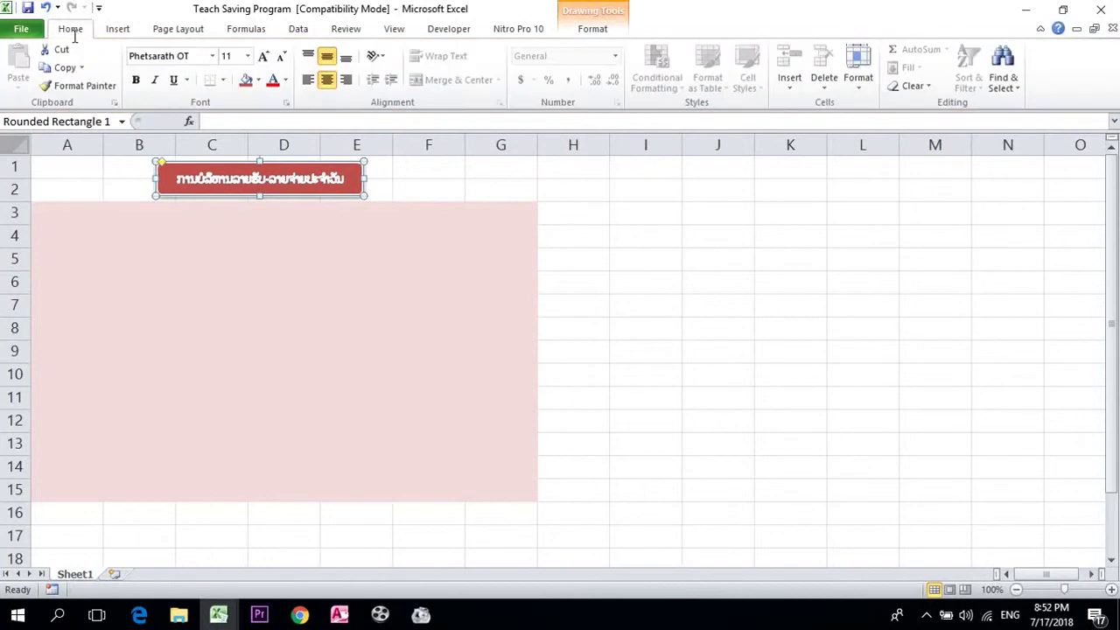
{"action": "left_click", "coordinate": [264, 56]}
{"action": "left_click", "coordinate": [263, 56]}
{"action": "left_click", "coordinate": [264, 56]}
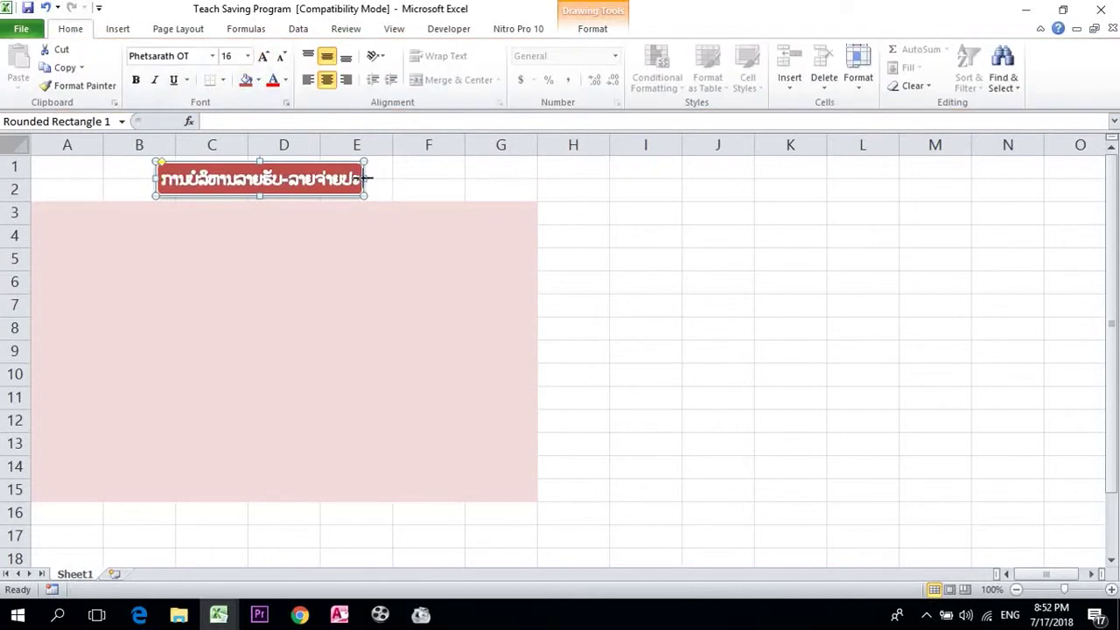
Step: Widen and re-center the title banner across columns B to F so the full title fits, and save the workbook
{"action": "left_click_drag", "start_coordinate": [365, 179], "coordinate": [457, 175]}
{"action": "key", "text": "Left"}
{"action": "key", "text": "Left"}
{"action": "key", "text": "Left"}
{"action": "key", "text": "Left"}
{"action": "key", "text": "Left"}
{"action": "key", "text": "Left"}
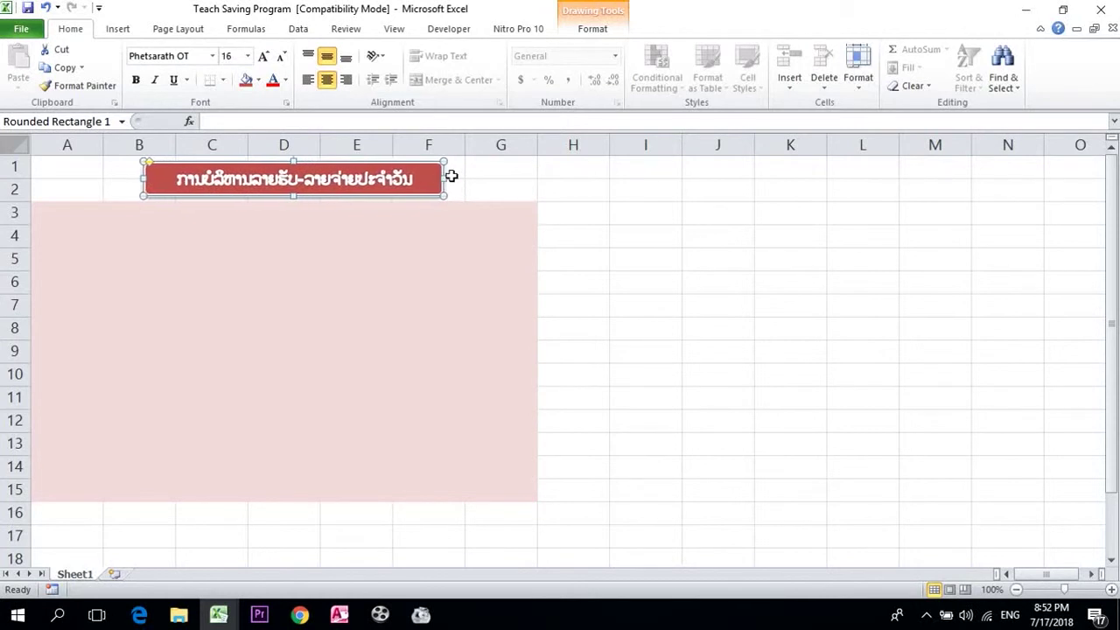
{"action": "key", "text": "ctrl+s"}
Step: Draw a rectangle about 1.79" wide and 0.33" high at rows 4 to 5, columns B to C, using the Saving Lao month boxes as reference
{"action": "key", "text": "alt+Tab"}
{"action": "key", "text": "alt+Tab"}
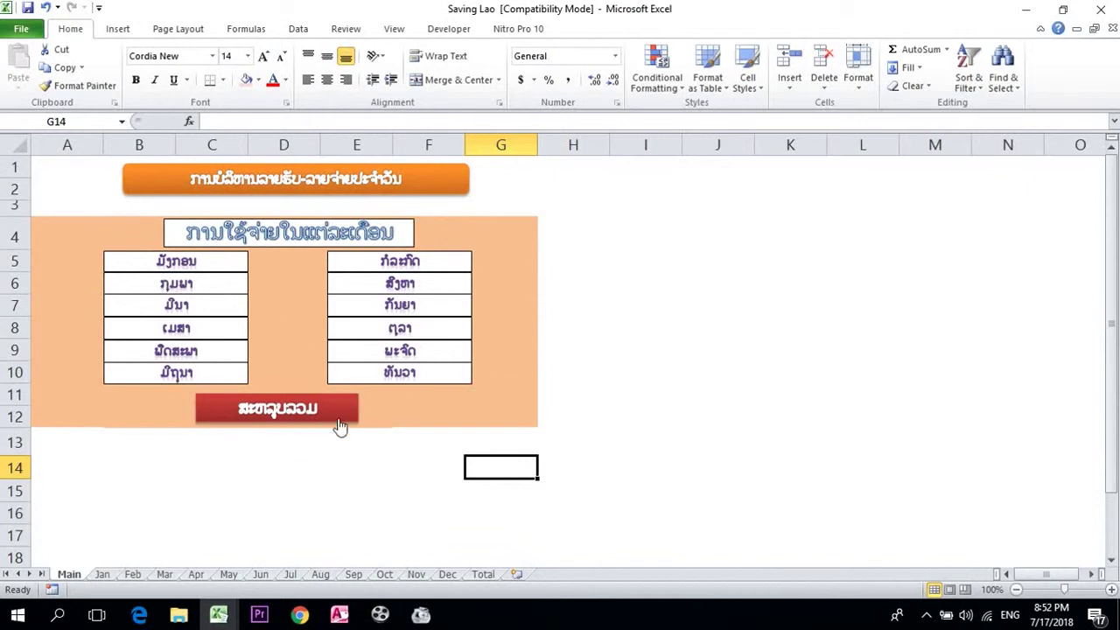
{"action": "key", "text": "alt+Tab"}
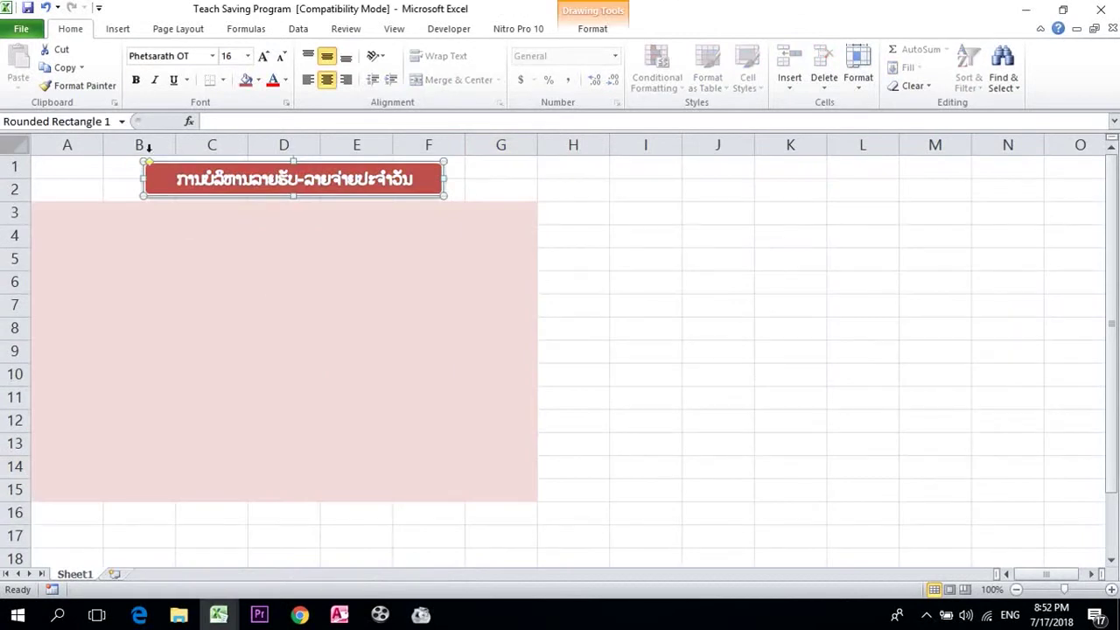
{"action": "left_click", "coordinate": [118, 29]}
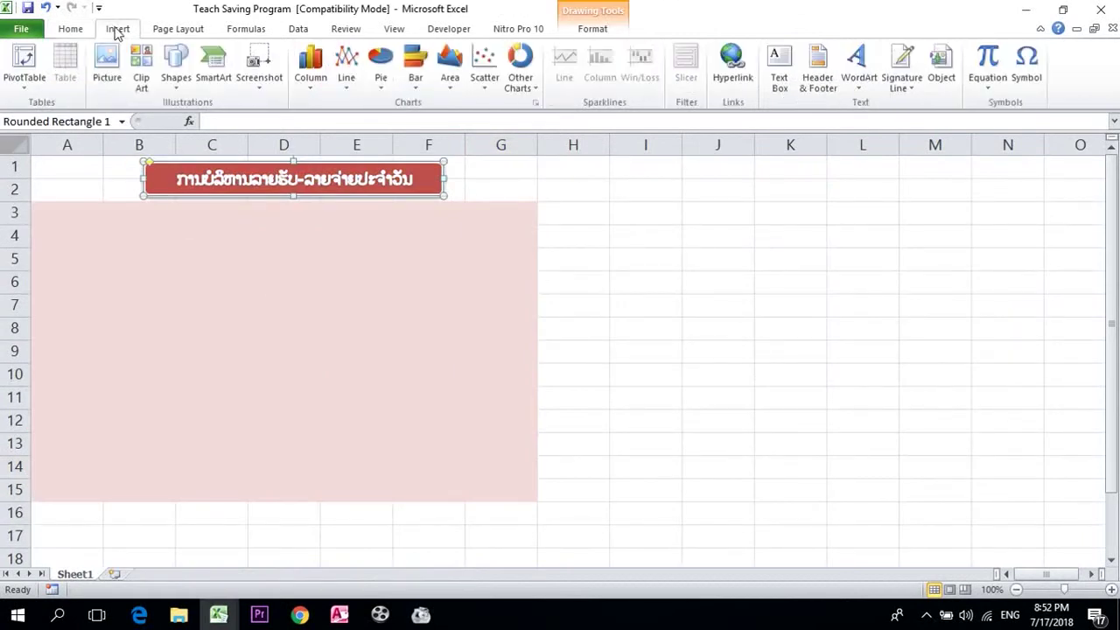
{"action": "left_click", "coordinate": [176, 92]}
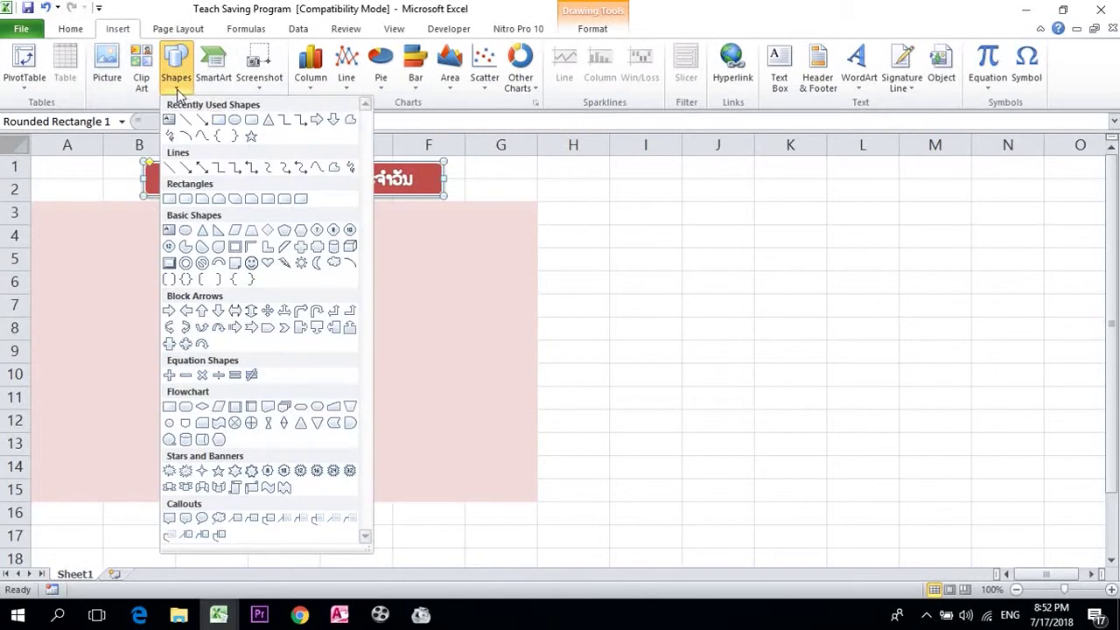
{"action": "left_click", "coordinate": [219, 119]}
{"action": "left_click_drag", "start_coordinate": [108, 242], "coordinate": [250, 267]}
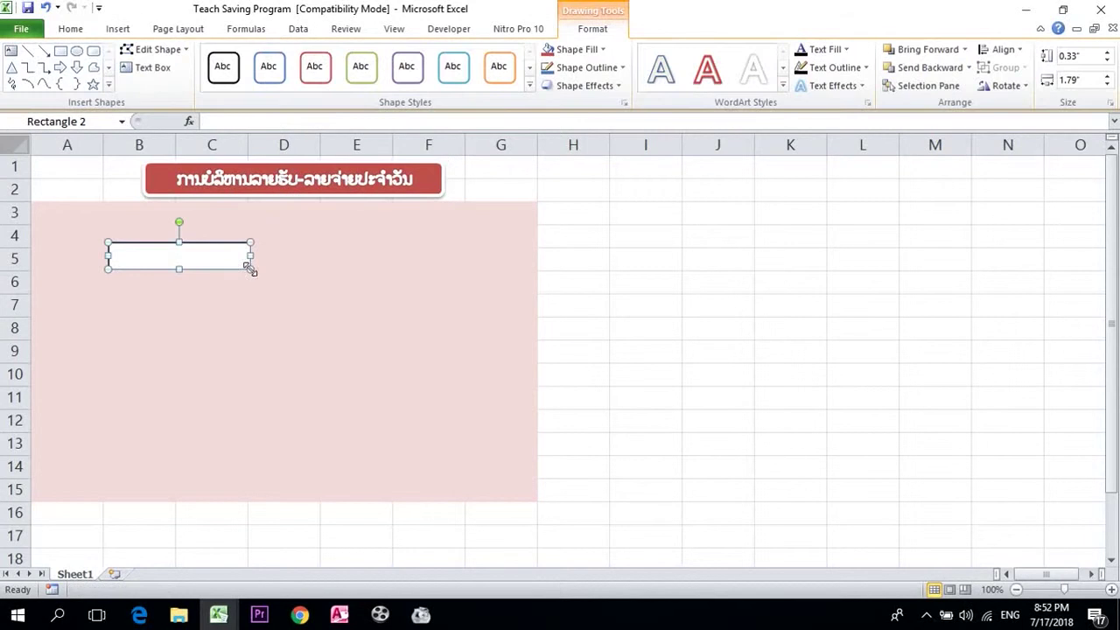
{"action": "right_click", "coordinate": [195, 253]}
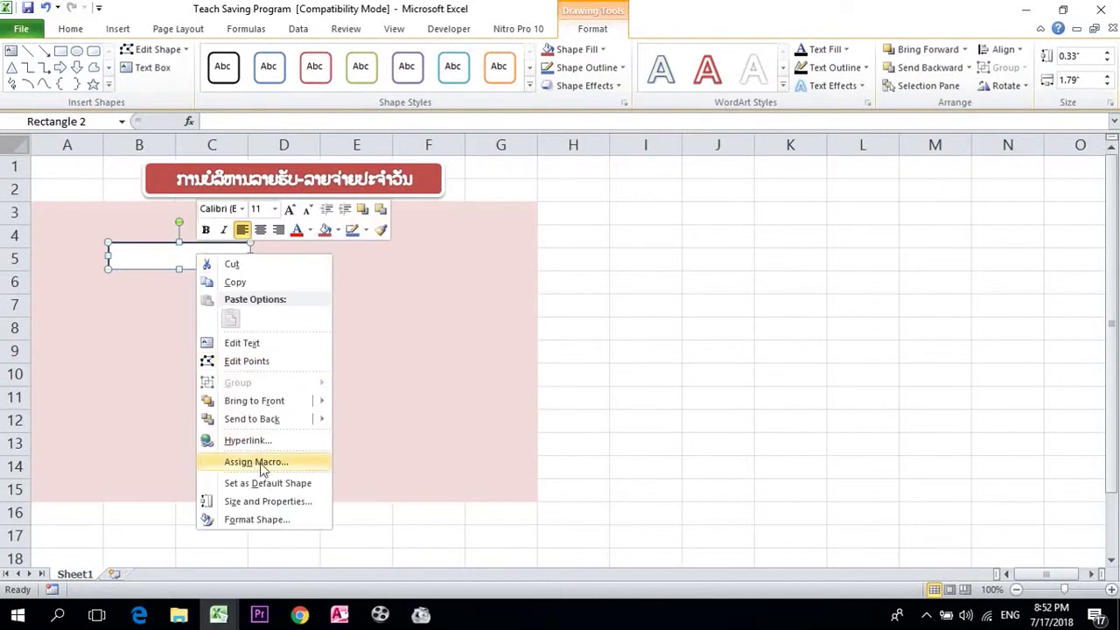
{"action": "left_click", "coordinate": [239, 343]}
{"action": "left_click", "coordinate": [221, 327]}
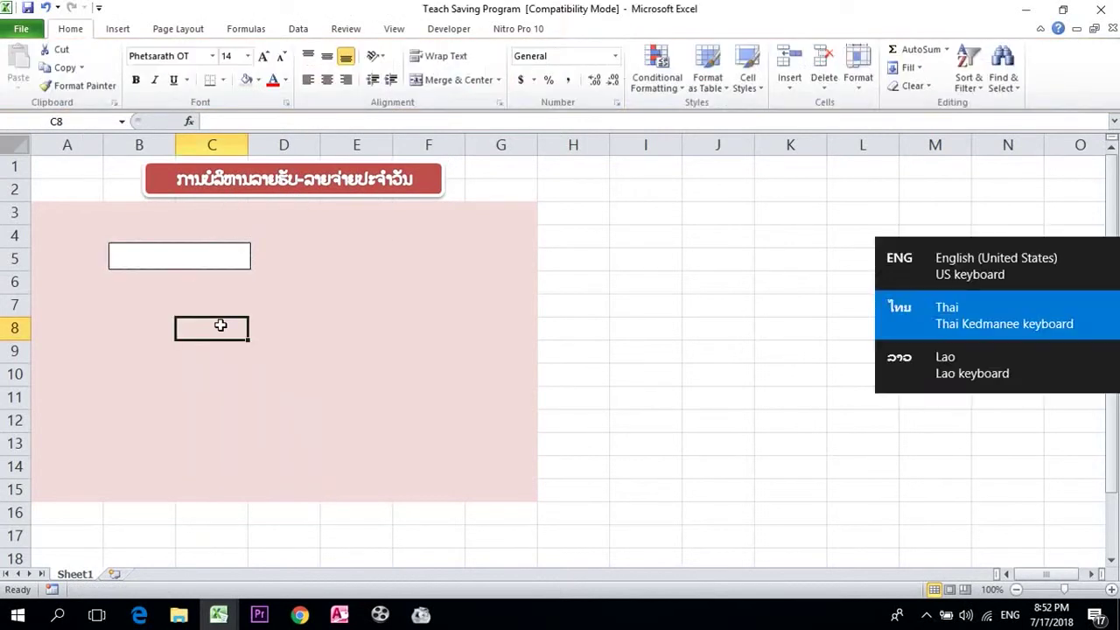
{"action": "double_click", "coordinate": [221, 325]}
{"action": "type", "text": "ມັງ"}
{"action": "key", "text": "BackSpace"}
Step: Enter the month name "ມັງກອນ" as text inside the small rectangle
{"action": "left_click", "coordinate": [175, 252]}
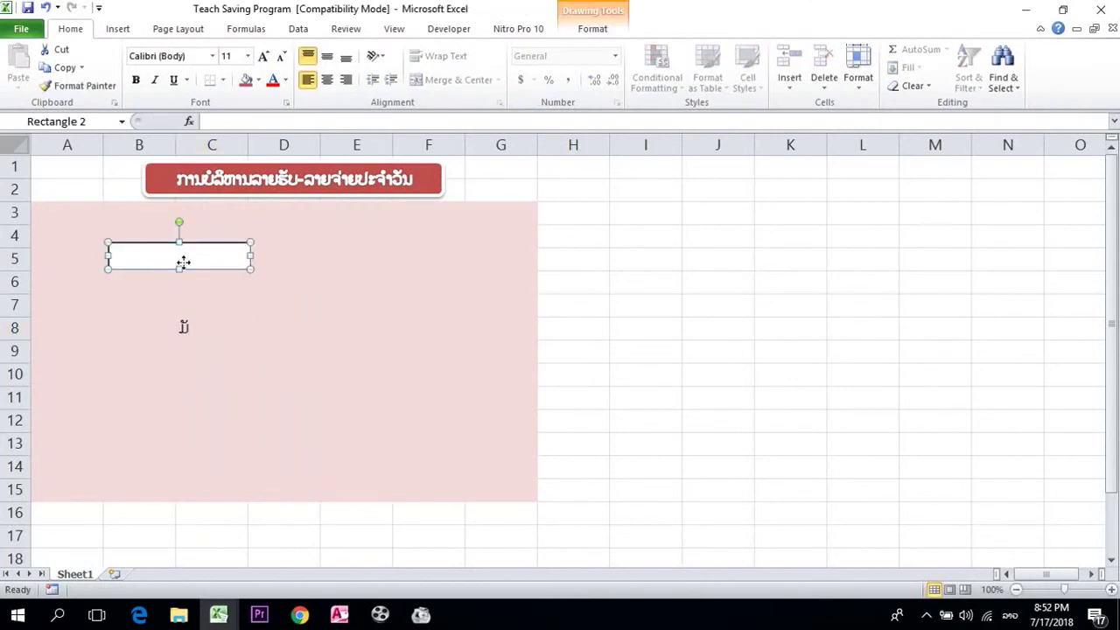
{"action": "right_click", "coordinate": [183, 263]}
{"action": "left_click", "coordinate": [231, 353]}
{"action": "type", "text": "ມັງທອນ"}
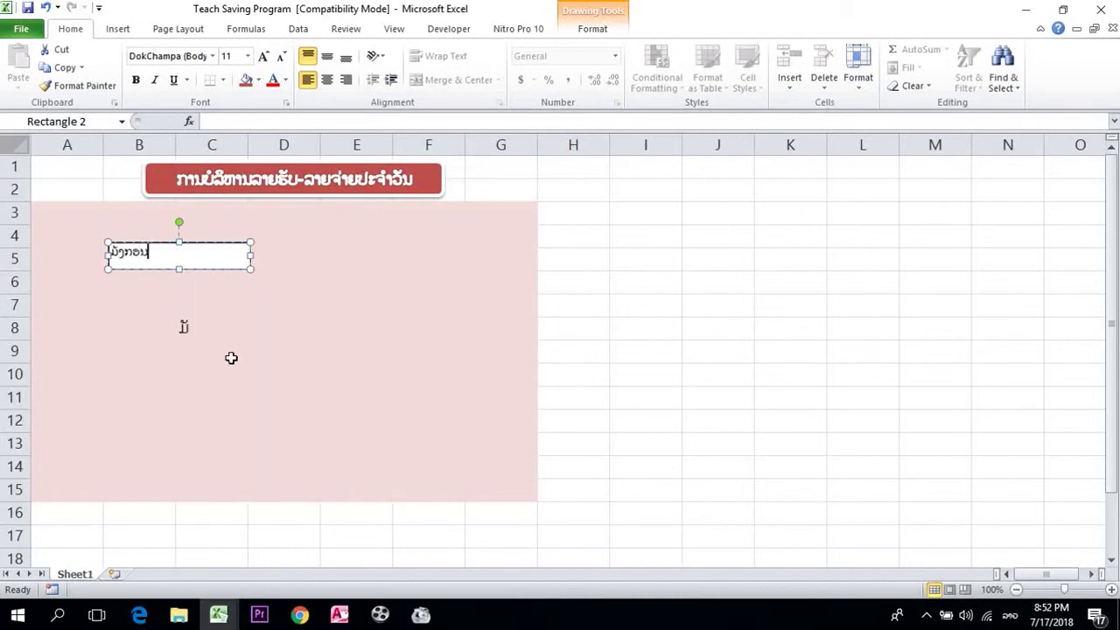
Step: Narrow the ມັງກອນ box so it ends in the middle of column C, and clear the stray text from cell C8
{"action": "left_click", "coordinate": [248, 256]}
{"action": "left_click_drag", "start_coordinate": [248, 255], "coordinate": [182, 254]}
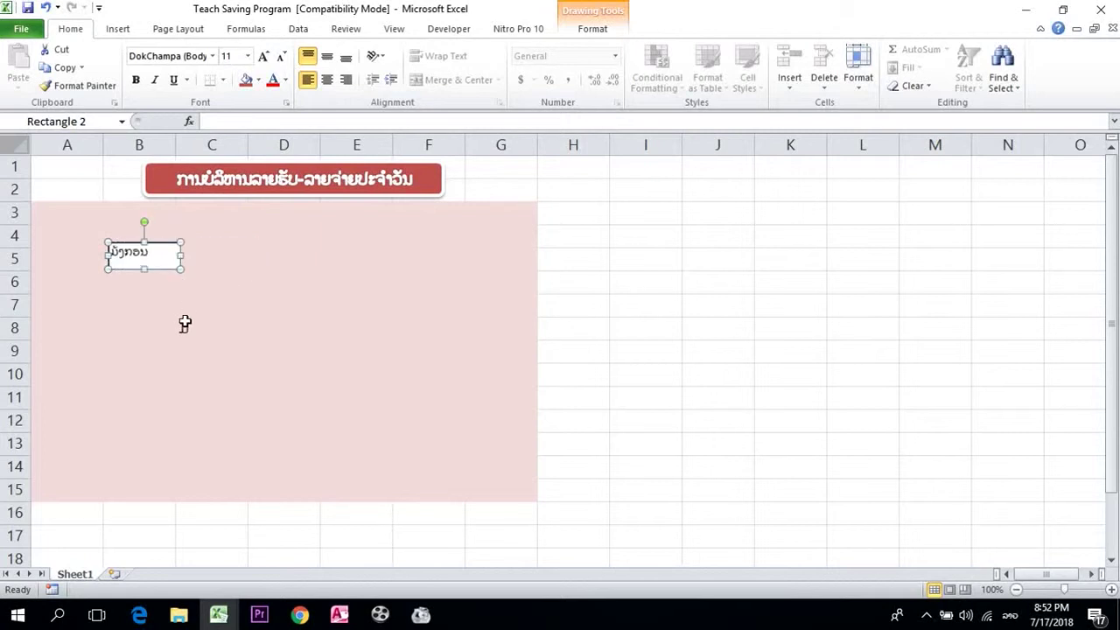
{"action": "left_click", "coordinate": [185, 325]}
{"action": "left_click", "coordinate": [163, 267]}
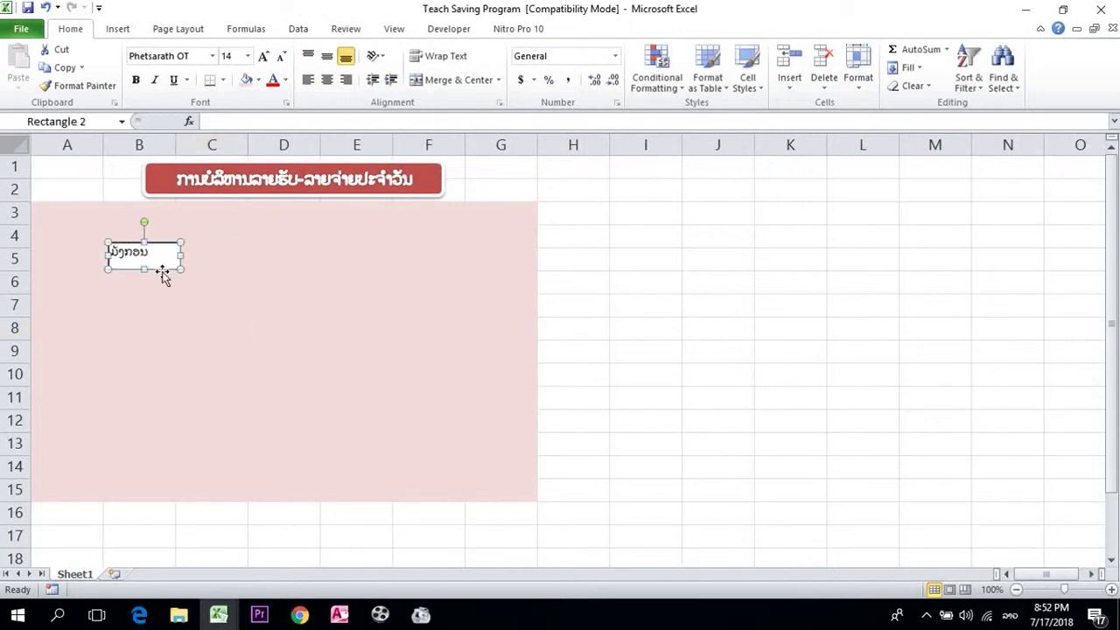
{"action": "left_click_drag", "start_coordinate": [181, 255], "coordinate": [219, 258]}
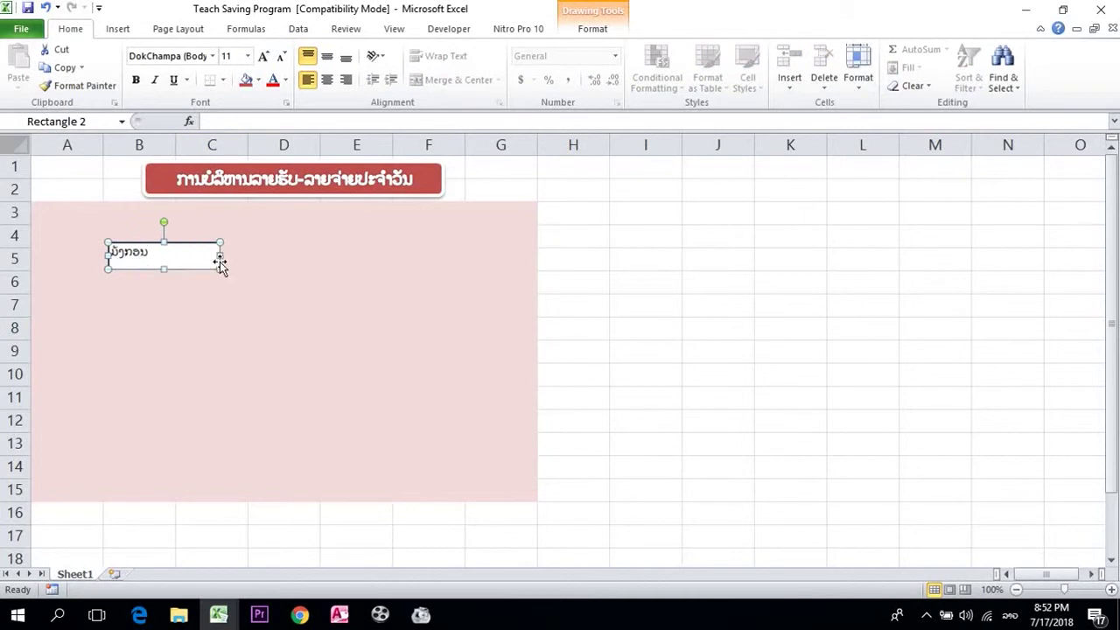
Step: Copy the ມັງກອນ box and paste six duplicates of it on the sheet
{"action": "key", "text": "ctrl+c"}
{"action": "key", "text": "ctrl+v"}
{"action": "key", "text": "ctrl+v"}
{"action": "key", "text": "ctrl+v"}
{"action": "key", "text": "ctrl+v"}
{"action": "key", "text": "ctrl+v"}
{"action": "key", "text": "ctrl+v"}
Step: Arrange the six pasted boxes in a vertical column below the original ມັງກອນ box, down to row 14
{"action": "left_click_drag", "start_coordinate": [312, 275], "coordinate": [229, 365]}
{"action": "mouse_move", "coordinate": [230, 270]}
{"action": "left_mouse_down"}
{"action": "mouse_move", "coordinate": [208, 308]}
{"action": "mouse_move", "coordinate": [210, 356]}
{"action": "left_mouse_up"}
{"action": "left_click", "coordinate": [171, 276]}
{"action": "left_click_drag", "start_coordinate": [136, 274], "coordinate": [102, 316]}
{"action": "left_click", "coordinate": [176, 283]}
{"action": "left_click_drag", "start_coordinate": [176, 282], "coordinate": [135, 273]}
{"action": "left_click_drag", "start_coordinate": [236, 312], "coordinate": [156, 382]}
{"action": "left_click_drag", "start_coordinate": [236, 346], "coordinate": [147, 444]}
{"action": "left_click_drag", "start_coordinate": [240, 310], "coordinate": [177, 471]}
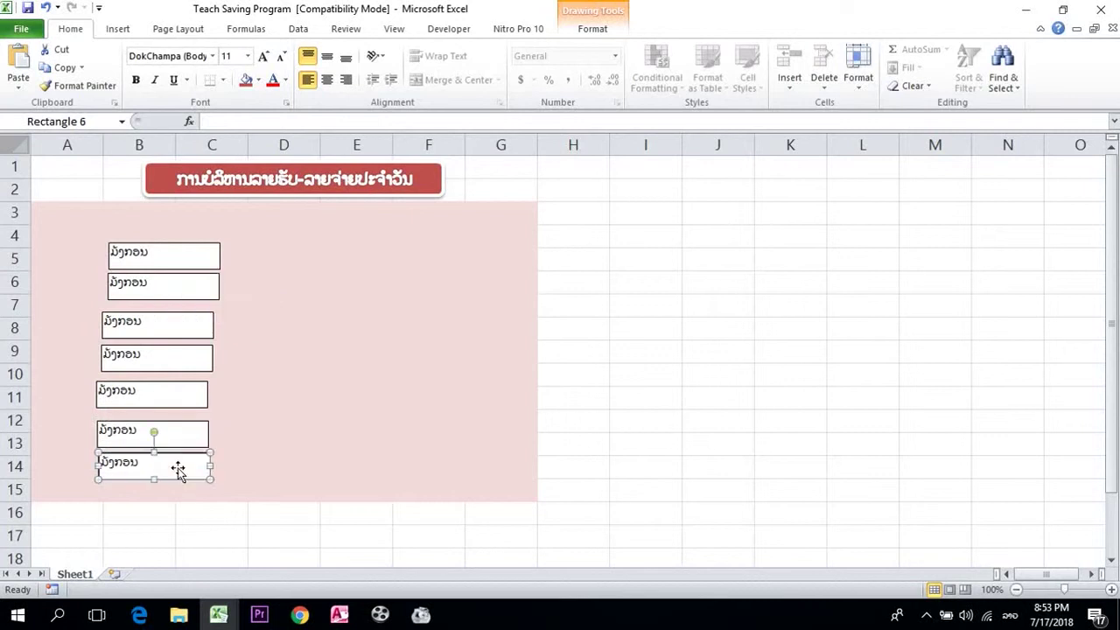
{"action": "left_click_drag", "start_coordinate": [169, 316], "coordinate": [172, 312]}
{"action": "left_click_drag", "start_coordinate": [161, 350], "coordinate": [170, 381]}
{"action": "left_click", "coordinate": [154, 385]}
Step: Change the text of the second box to "ກຸມພາ" and the third box to "ມີນາ"
{"action": "left_click", "coordinate": [158, 281]}
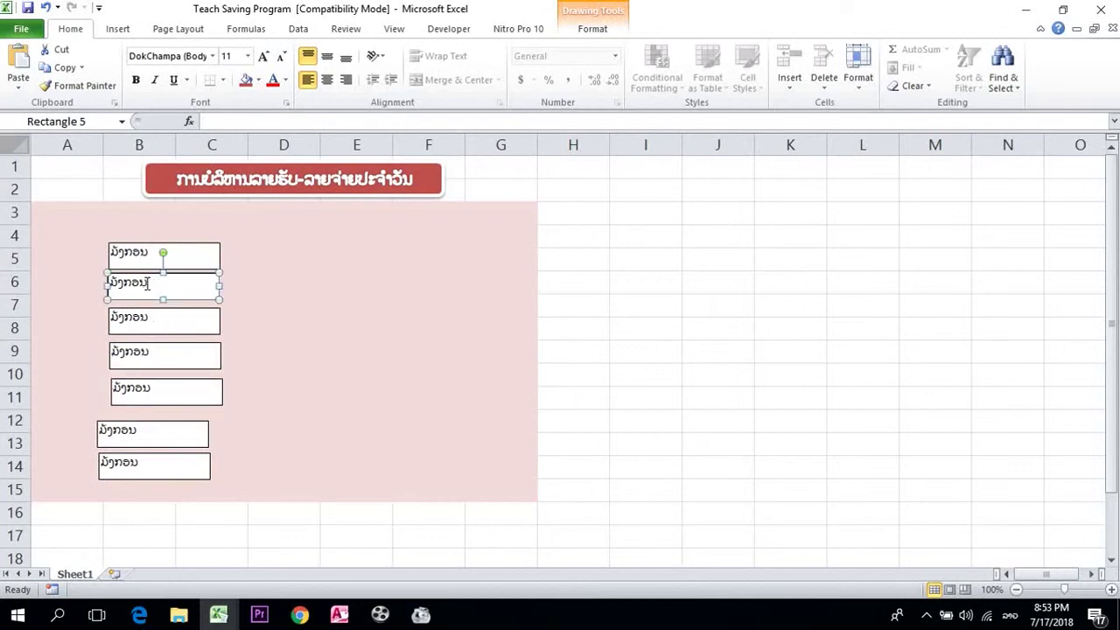
{"action": "left_click_drag", "start_coordinate": [148, 282], "coordinate": [80, 281]}
{"action": "type", "text": "ກ"}
{"action": "double_click", "coordinate": [125, 316]}
{"action": "type", "text": "ມີນາ"}
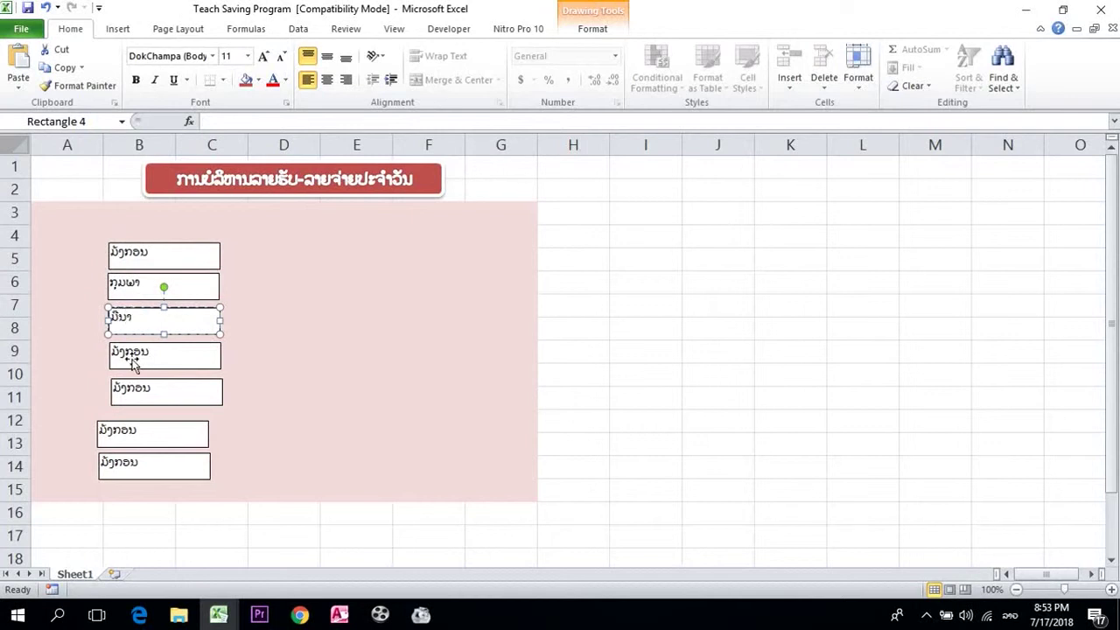
Step: Change the text of the fourth, fifth and sixth boxes to "ເມສາ", "ພຶດສະພາ" and "ມິຖຸນາ"
{"action": "double_click", "coordinate": [132, 353]}
{"action": "type", "text": "ເ"}
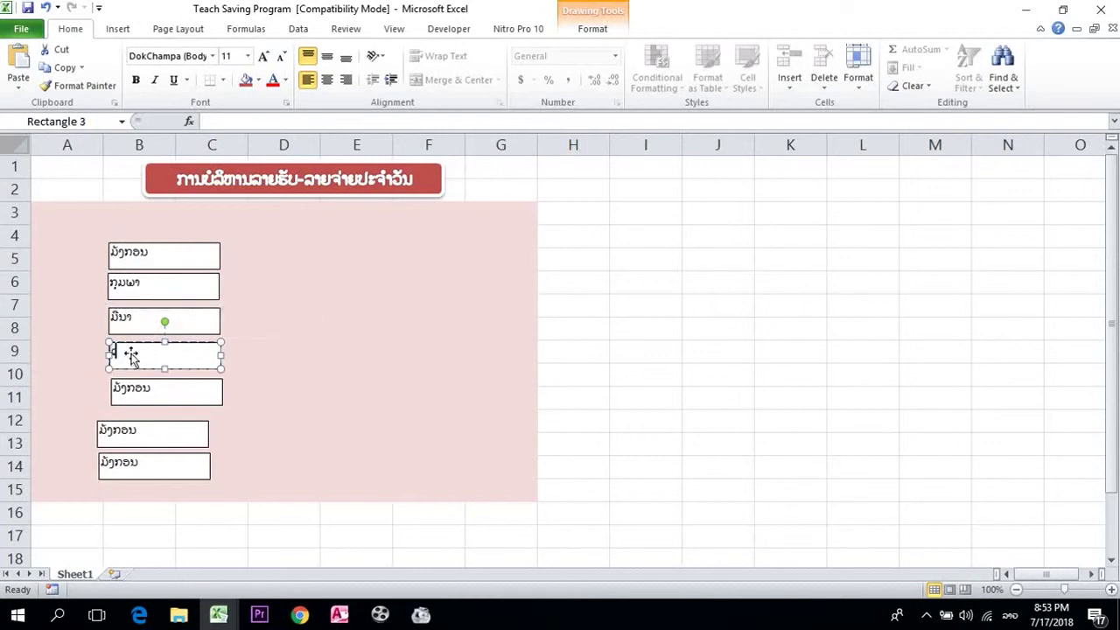
{"action": "type", "text": "ເມສາ"}
{"action": "left_click", "coordinate": [133, 398]}
{"action": "double_click", "coordinate": [133, 391]}
{"action": "type", "text": "ພຶດສະພາ"}
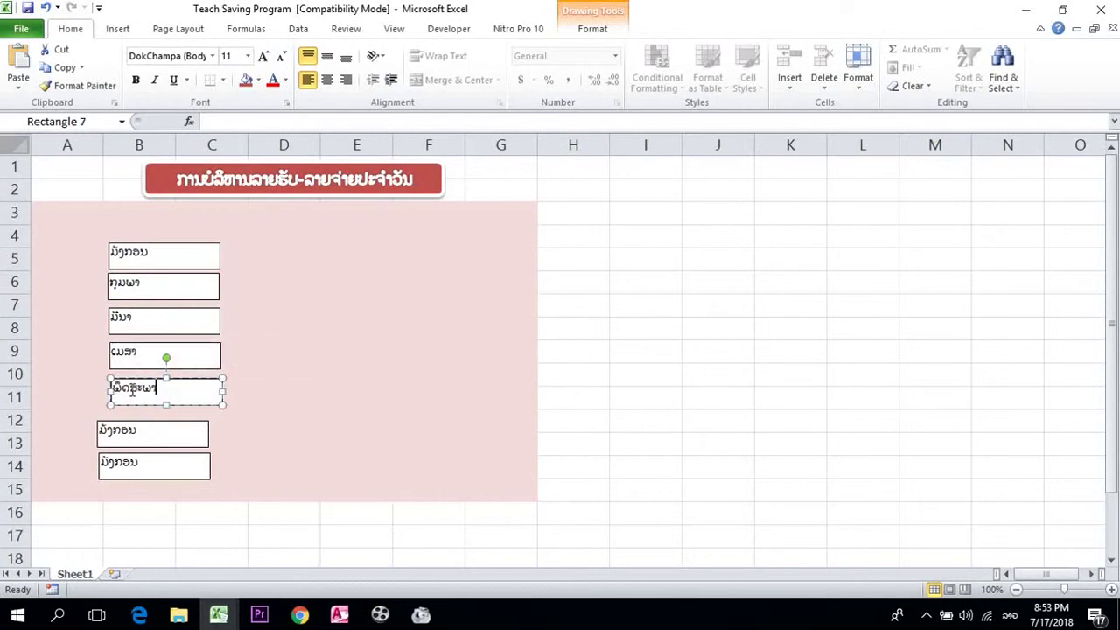
{"action": "double_click", "coordinate": [126, 428]}
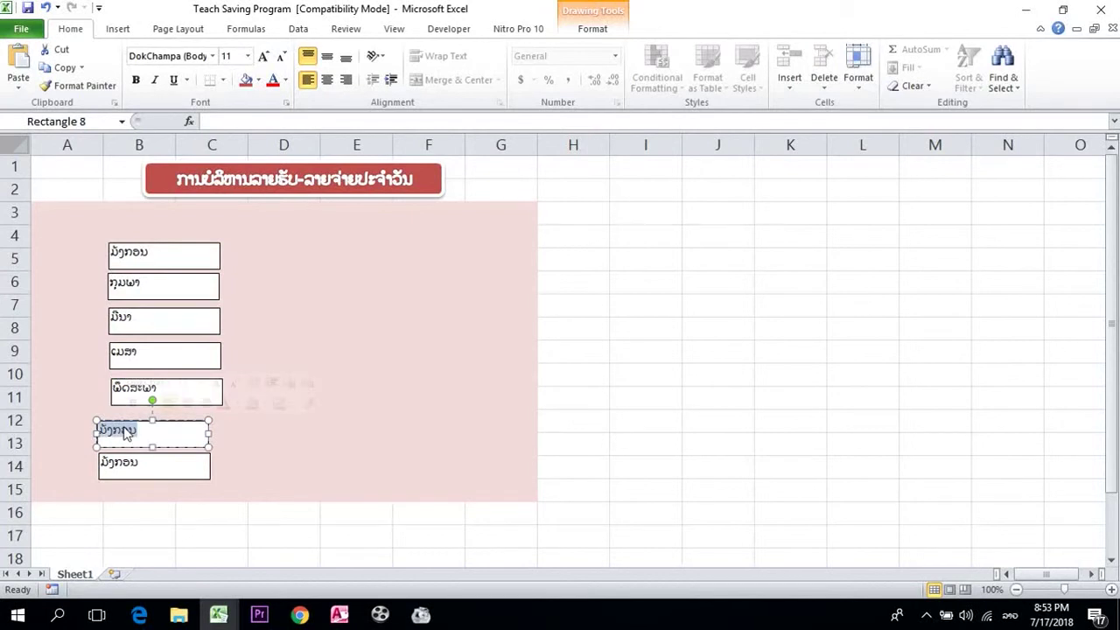
{"action": "type", "text": "ມິຖຸນາ"}
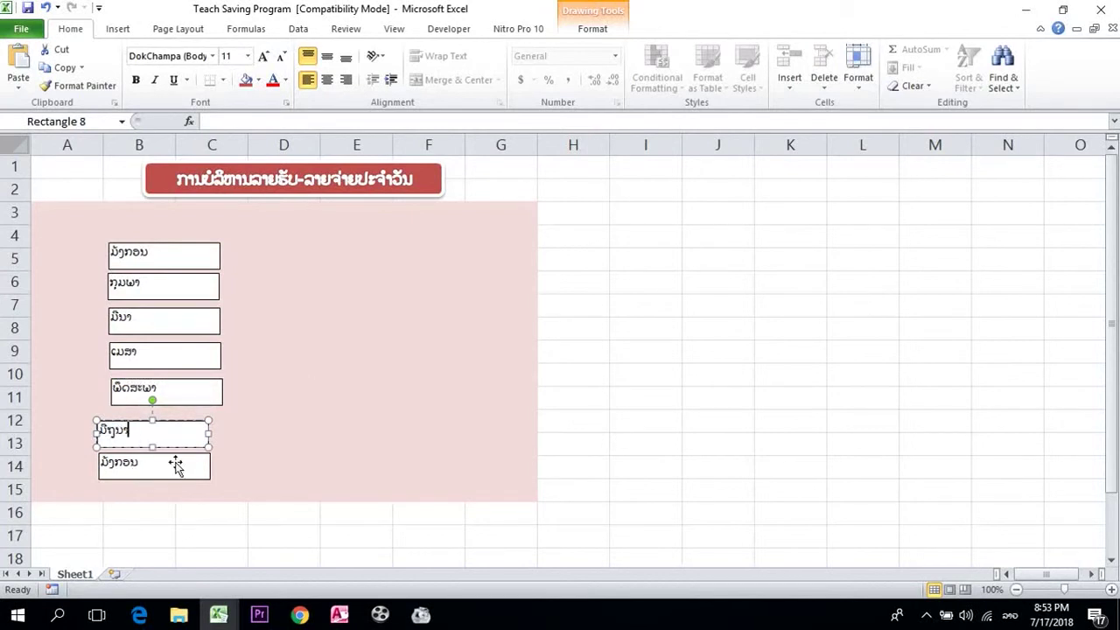
Step: Following the Saving Lao layout, move the seventh box beside the ມັງກອນ box to start a second column and change its text to "ກໍລະກົດ"
{"action": "key", "text": "alt+Tab"}
{"action": "key", "text": "alt+Tab"}
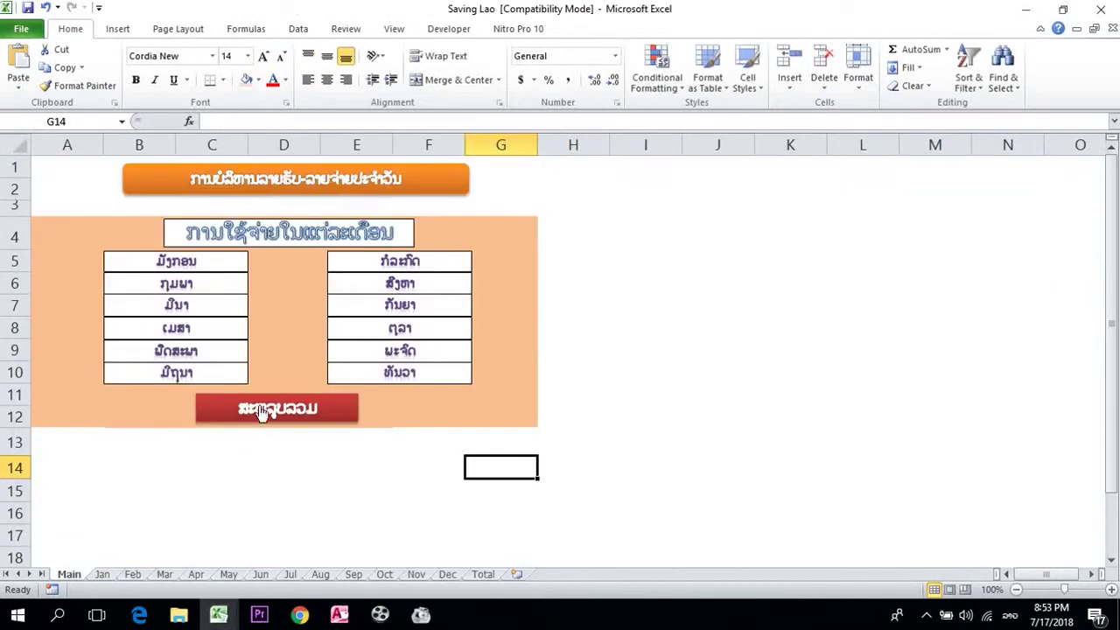
{"action": "key", "text": "alt+Tab"}
{"action": "key", "text": "alt+Tab"}
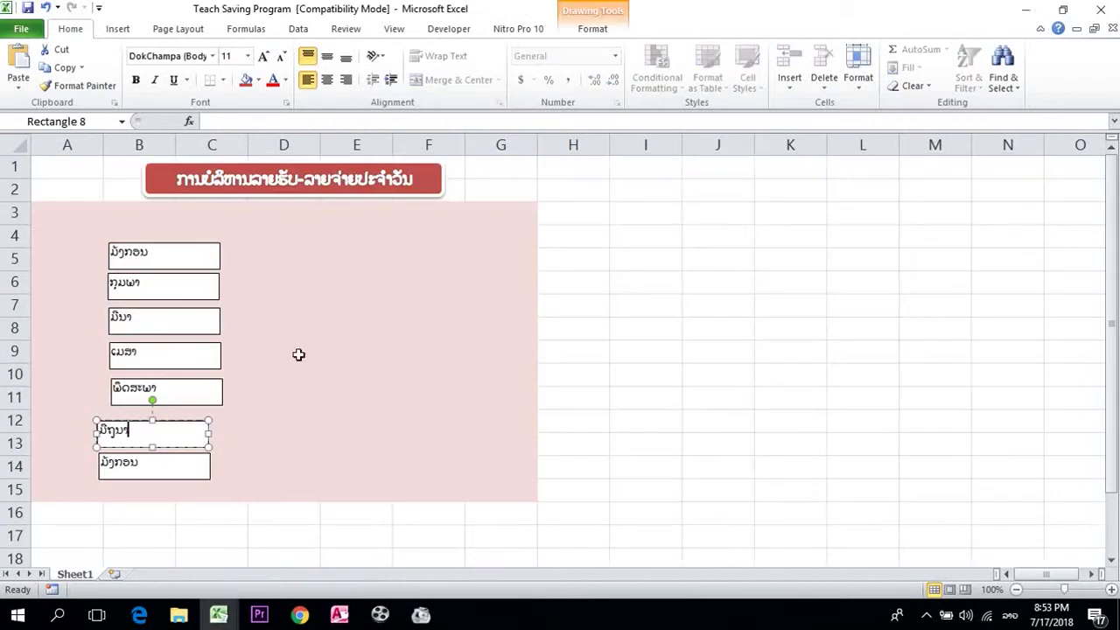
{"action": "left_click_drag", "start_coordinate": [187, 449], "coordinate": [357, 244]}
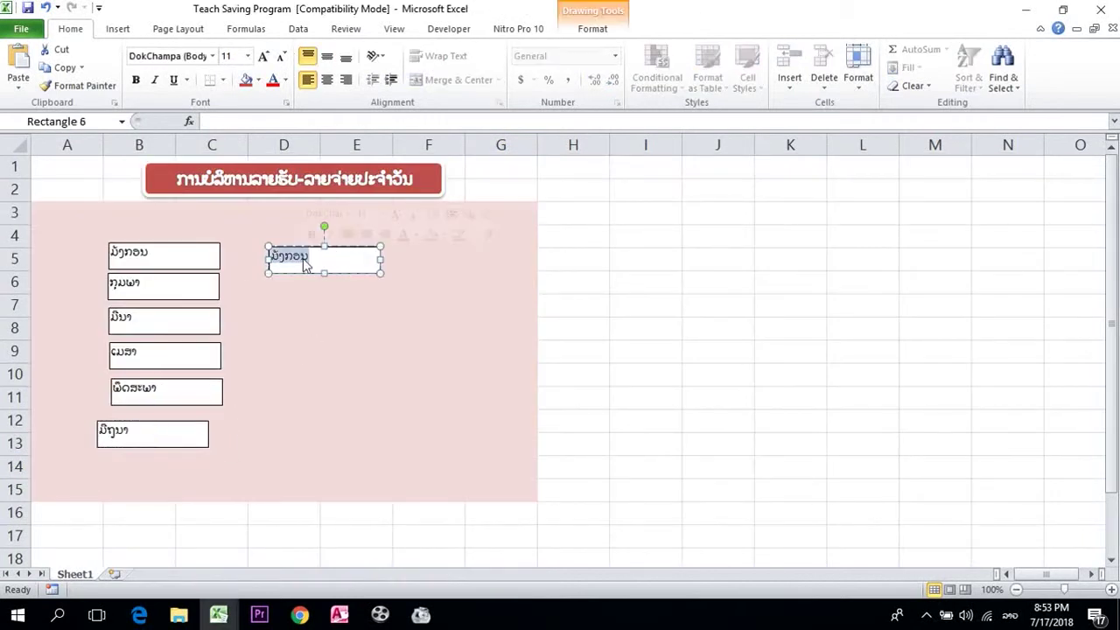
{"action": "type", "text": "ກ"}
Step: Duplicate the ກໍລະກົດ box four times and arrange the copies below it to continue the second column
{"action": "left_click", "coordinate": [313, 274]}
{"action": "key", "text": "ctrl+d"}
{"action": "key", "text": "ctrl+d"}
{"action": "key", "text": "ctrl+d"}
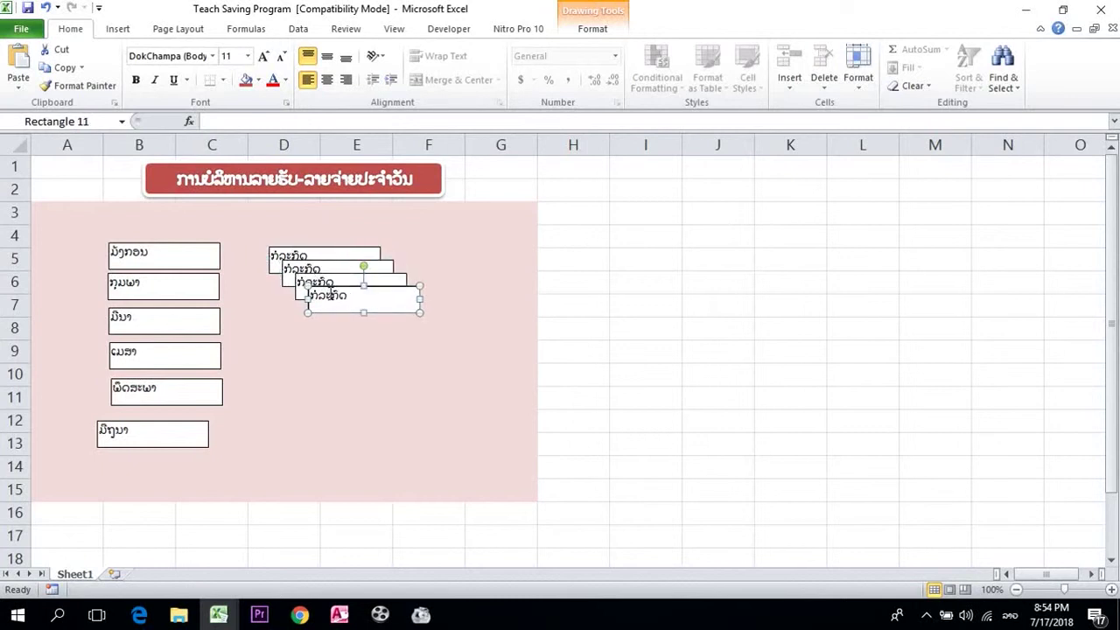
{"action": "left_click_drag", "start_coordinate": [327, 289], "coordinate": [295, 407]}
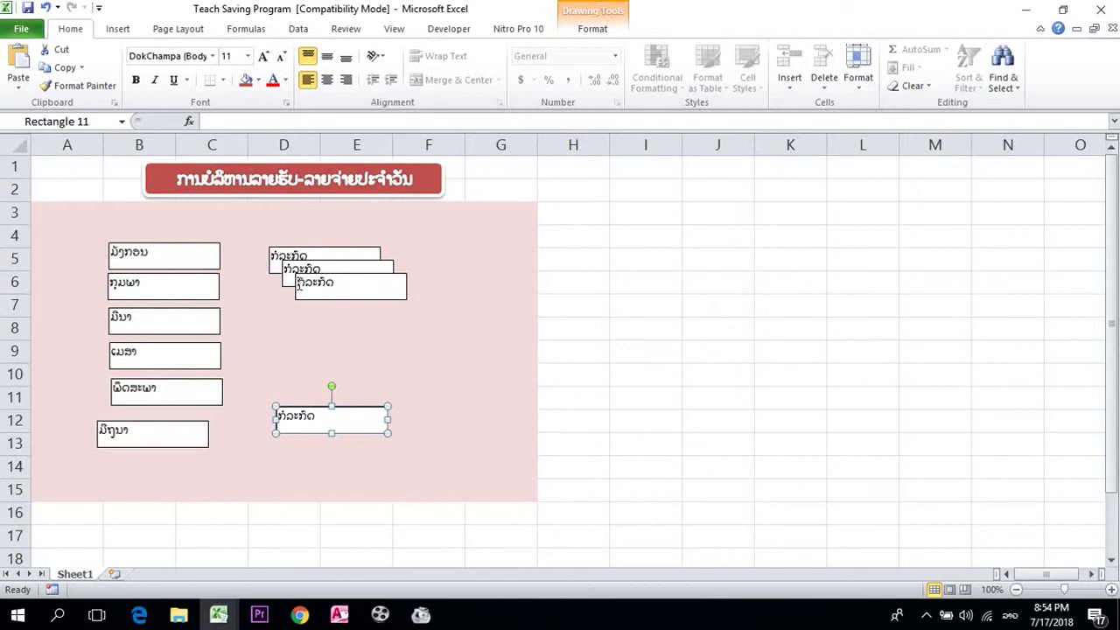
{"action": "left_click_drag", "start_coordinate": [297, 287], "coordinate": [280, 375]}
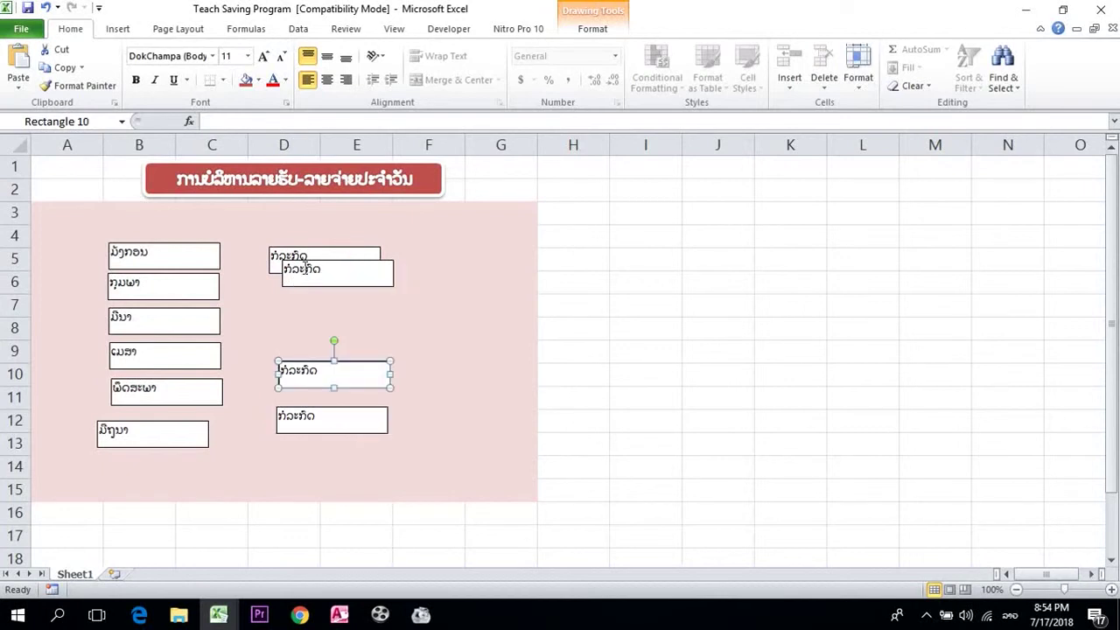
{"action": "left_click_drag", "start_coordinate": [284, 279], "coordinate": [300, 296]}
{"action": "key", "text": "ctrl+d"}
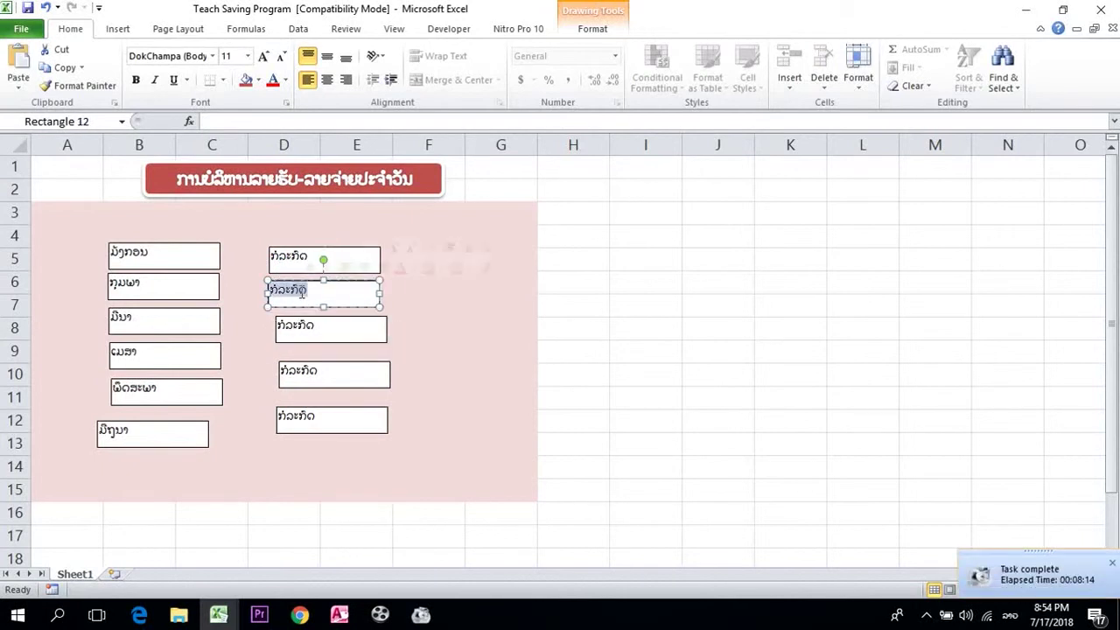
Step: Change the text of the four duplicated boxes, in descending order, to "ສິງຫາ", "ກັນຍາ", "ຕຸລາ" and "ຜະຈິດ"
{"action": "type", "text": "ລ້ຽງ"}
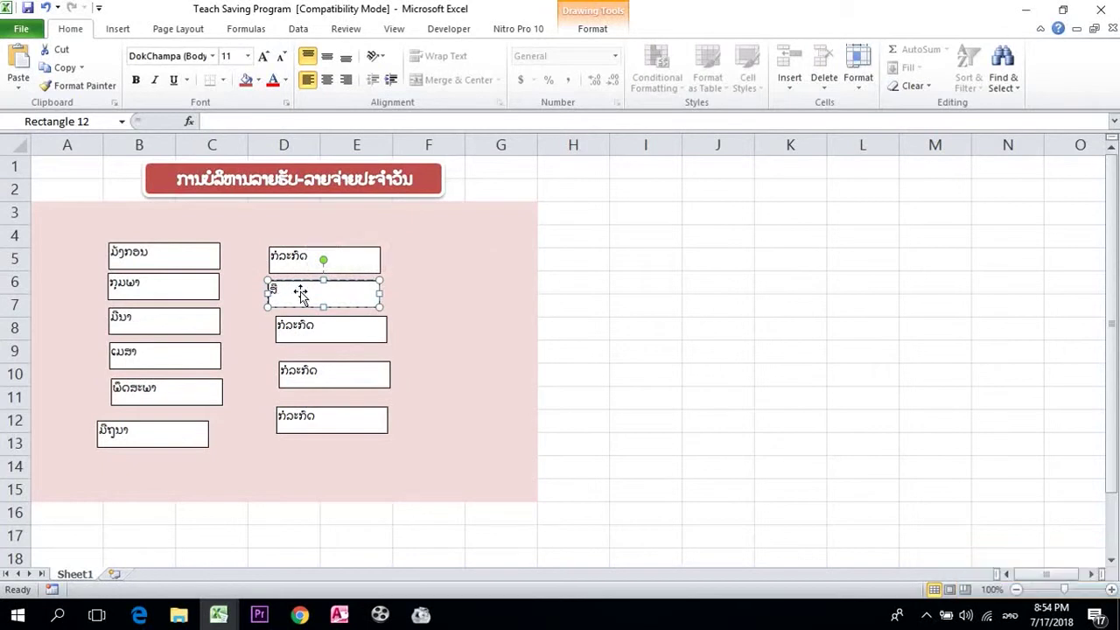
{"action": "double_click", "coordinate": [302, 325]}
{"action": "type", "text": "ກັນຍາ"}
{"action": "left_click", "coordinate": [296, 373]}
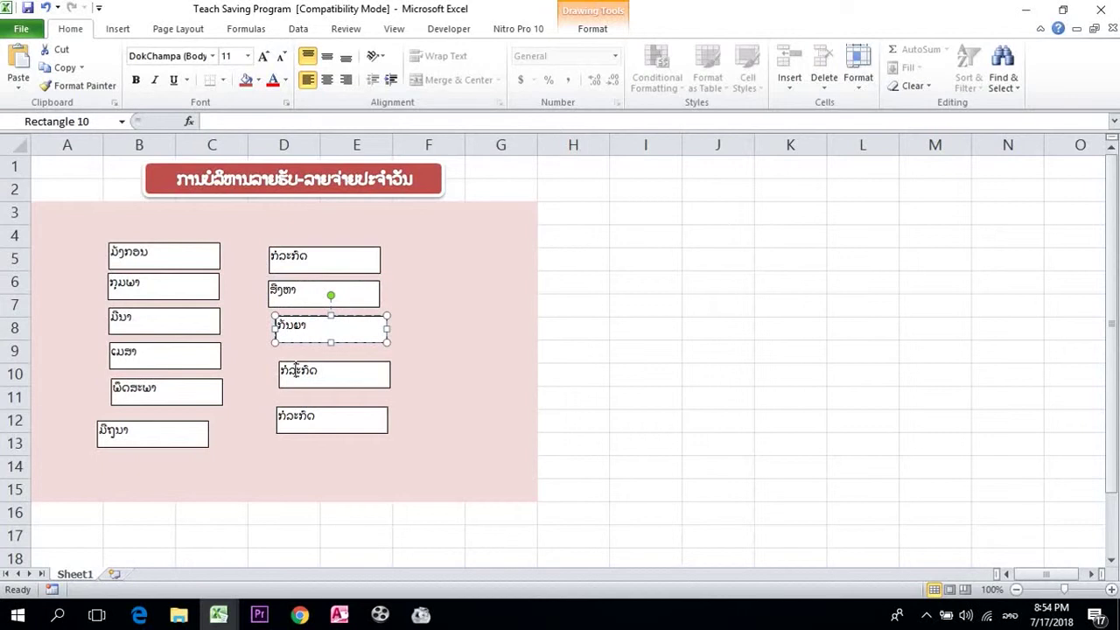
{"action": "double_click", "coordinate": [297, 418]}
{"action": "type", "text": "ພະຈິກ"}
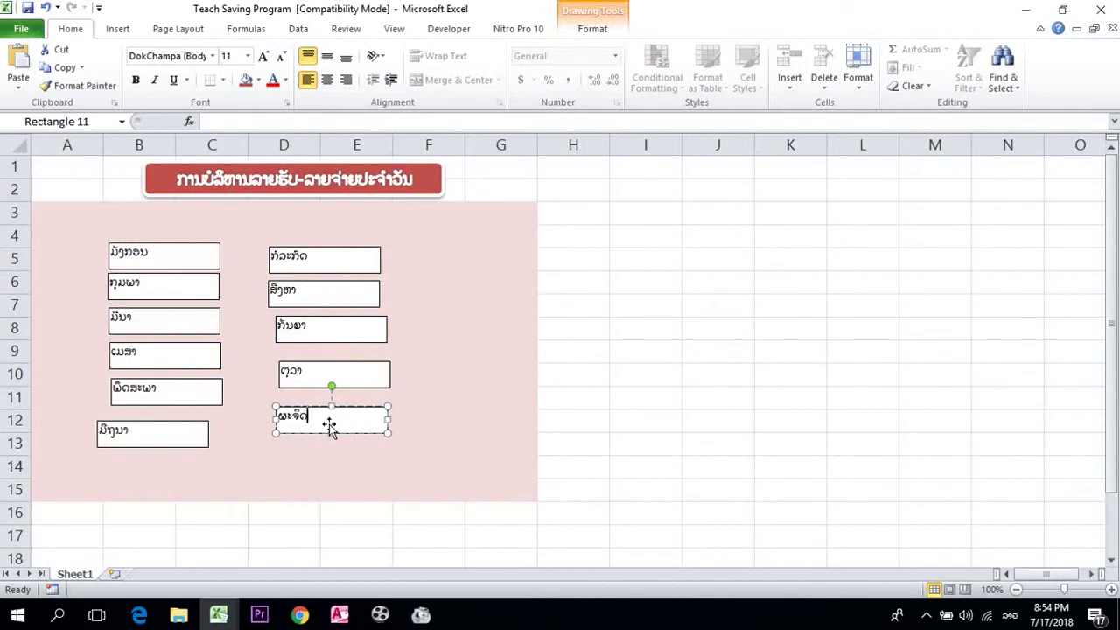
Step: Add one more box below ຜະຈິດ at the end of the second column and change its text to "ທັນວາ"
{"action": "left_click", "coordinate": [331, 407]}
{"action": "key", "text": "ctrl+v"}
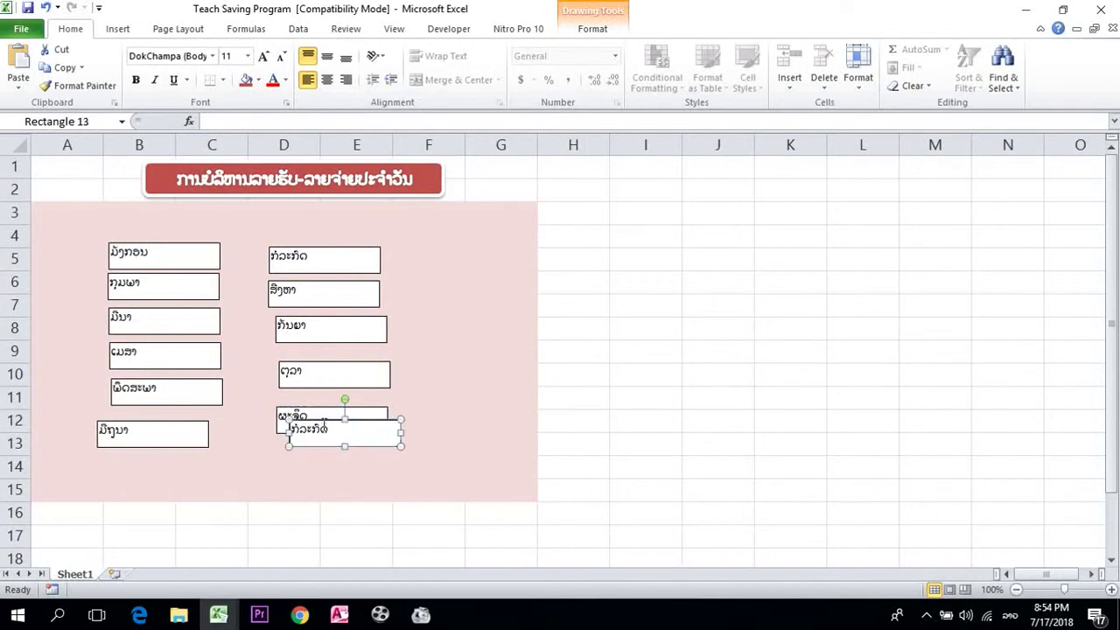
{"action": "left_click_drag", "start_coordinate": [320, 426], "coordinate": [312, 447]}
{"action": "key", "text": "BackSpace"}
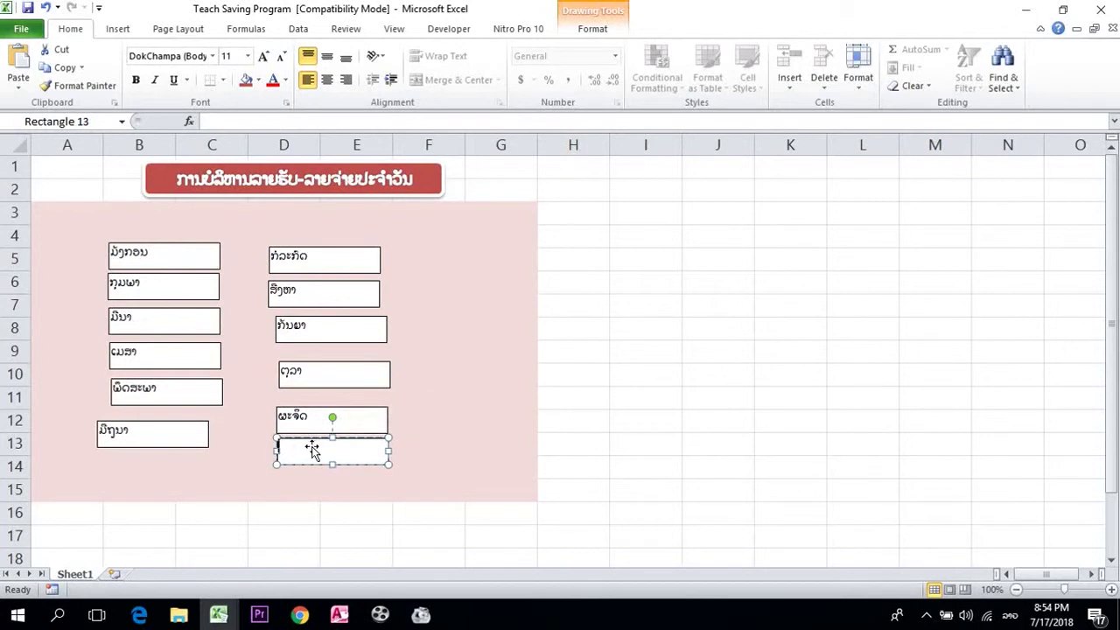
{"action": "left_click", "coordinate": [98, 229]}
Step: Select all twelve month boxes in both columns together
{"action": "key", "text": "ctrl+a"}
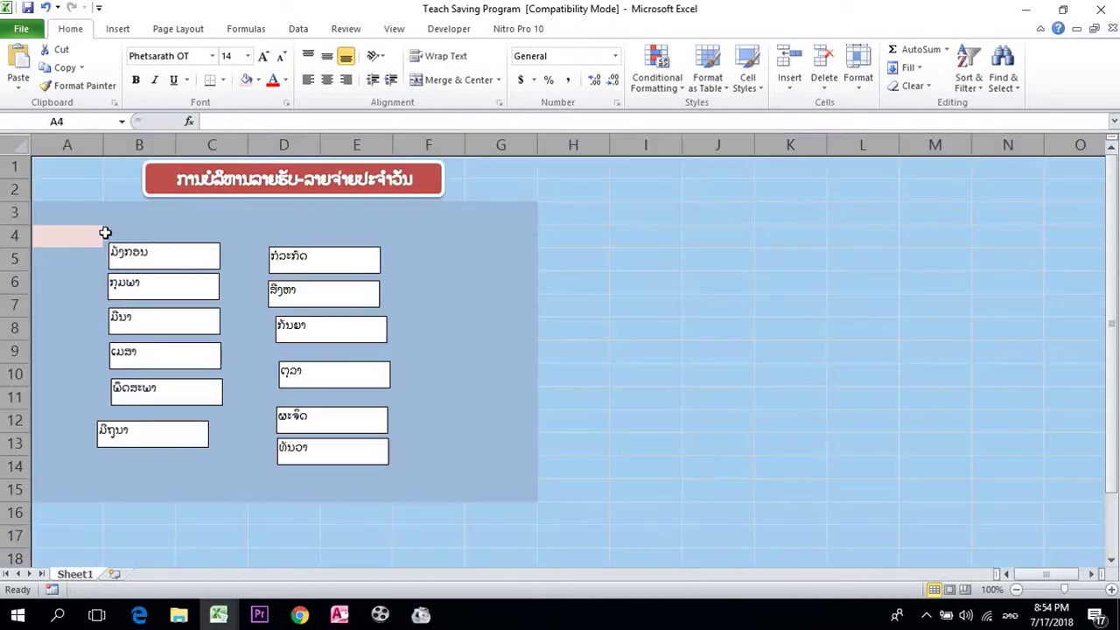
{"action": "left_click", "coordinate": [328, 422]}
{"action": "left_click", "coordinate": [326, 452], "text": "shift"}
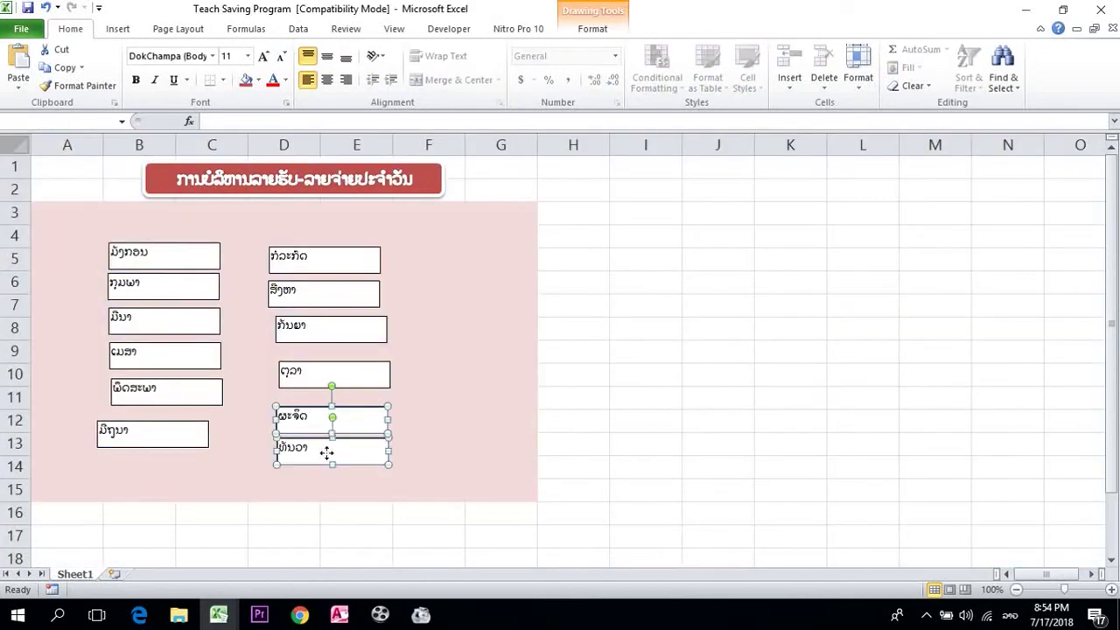
{"action": "left_click", "coordinate": [312, 388], "text": "ctrl"}
{"action": "mouse_move", "coordinate": [293, 342]}
{"action": "left_mouse_down"}
{"action": "mouse_move", "coordinate": [285, 295]}
{"action": "mouse_move", "coordinate": [296, 329]}
{"action": "left_mouse_up"}
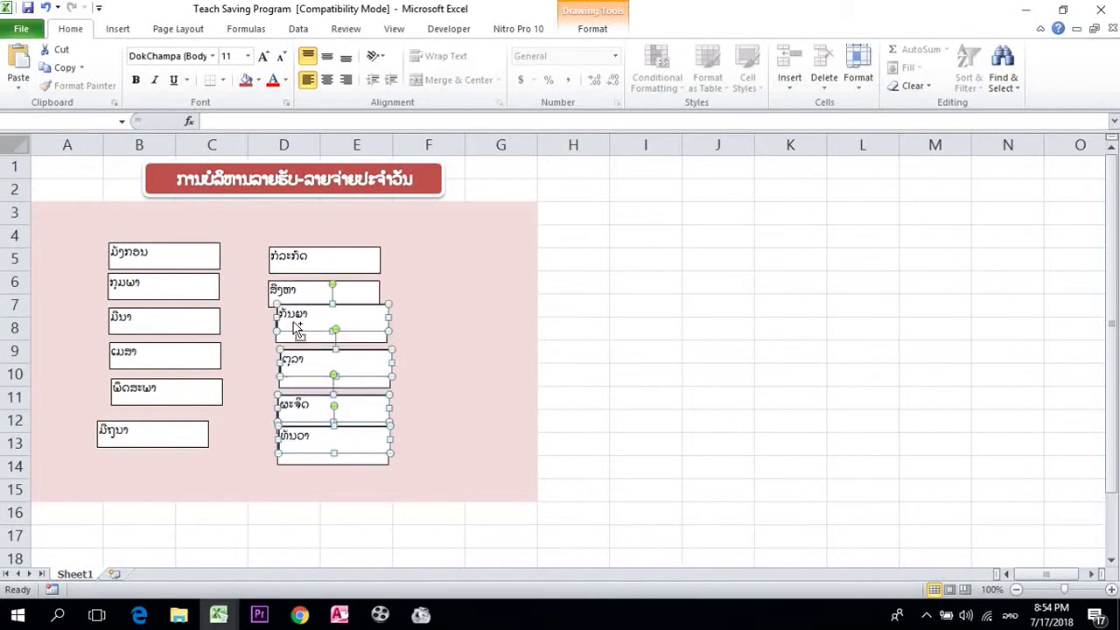
{"action": "left_click", "coordinate": [286, 291], "text": "ctrl"}
{"action": "left_click", "coordinate": [285, 267], "text": "ctrl"}
{"action": "left_click", "coordinate": [214, 267], "text": "ctrl"}
{"action": "left_click", "coordinate": [191, 296], "text": "ctrl"}
{"action": "left_click", "coordinate": [185, 322], "text": "ctrl"}
{"action": "left_click", "coordinate": [173, 350], "text": "ctrl"}
{"action": "left_click", "coordinate": [166, 394], "text": "ctrl"}
{"action": "left_click", "coordinate": [161, 433], "text": "ctrl"}
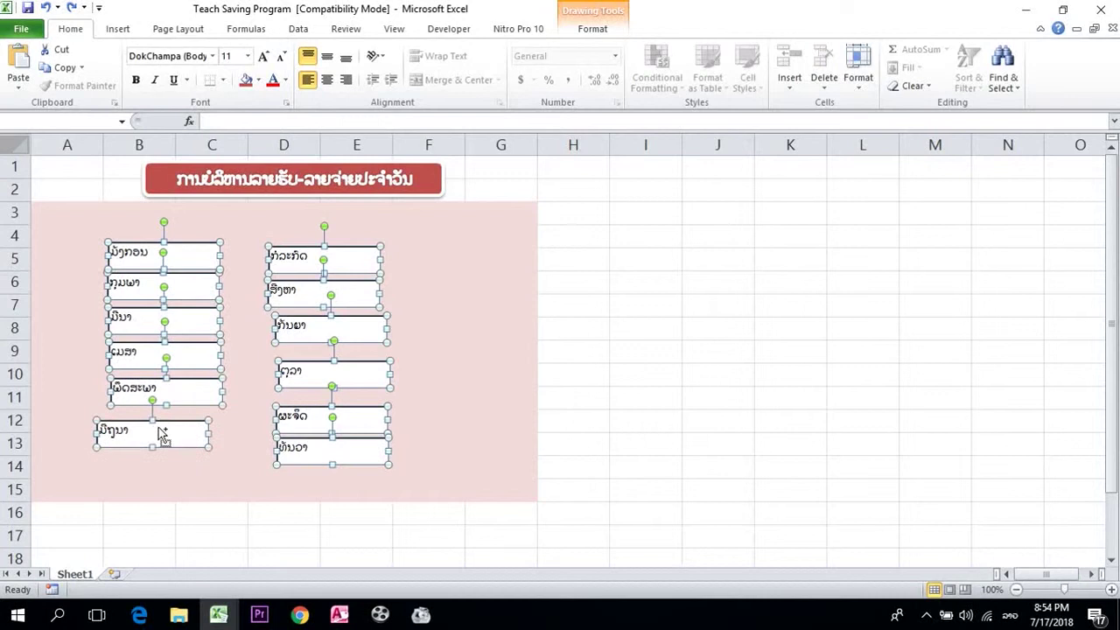
Step: Set the font of all twelve month boxes to Phetsarath OT
{"action": "left_click", "coordinate": [194, 57]}
{"action": "key", "text": "alt+shift"}
{"action": "left_click", "coordinate": [194, 59]}
{"action": "type", "text": "Phet"}
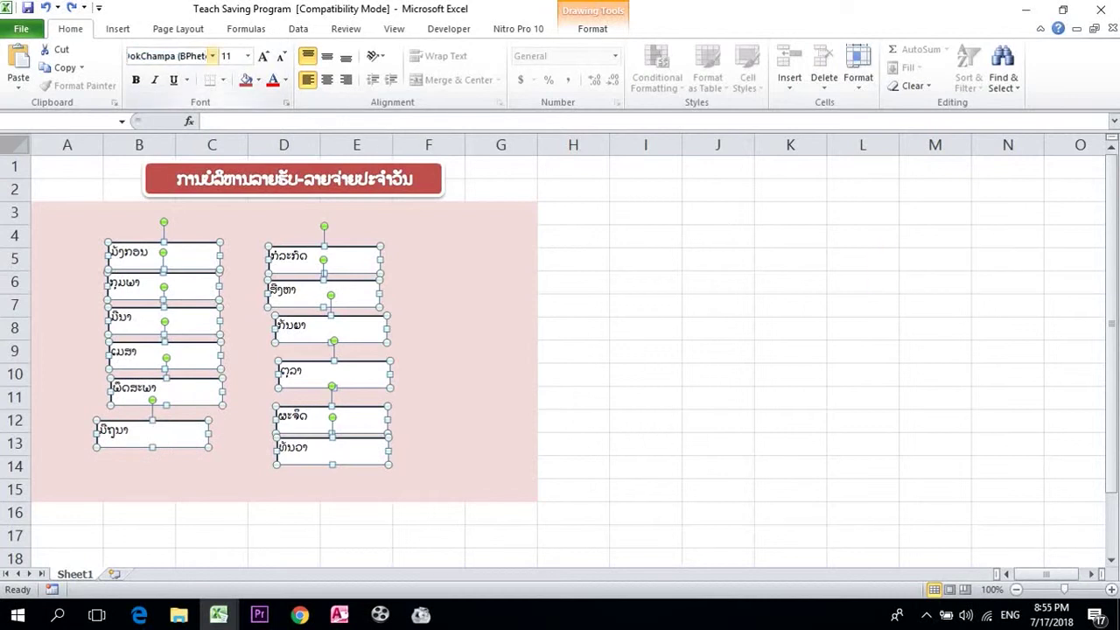
{"action": "key", "text": "Return"}
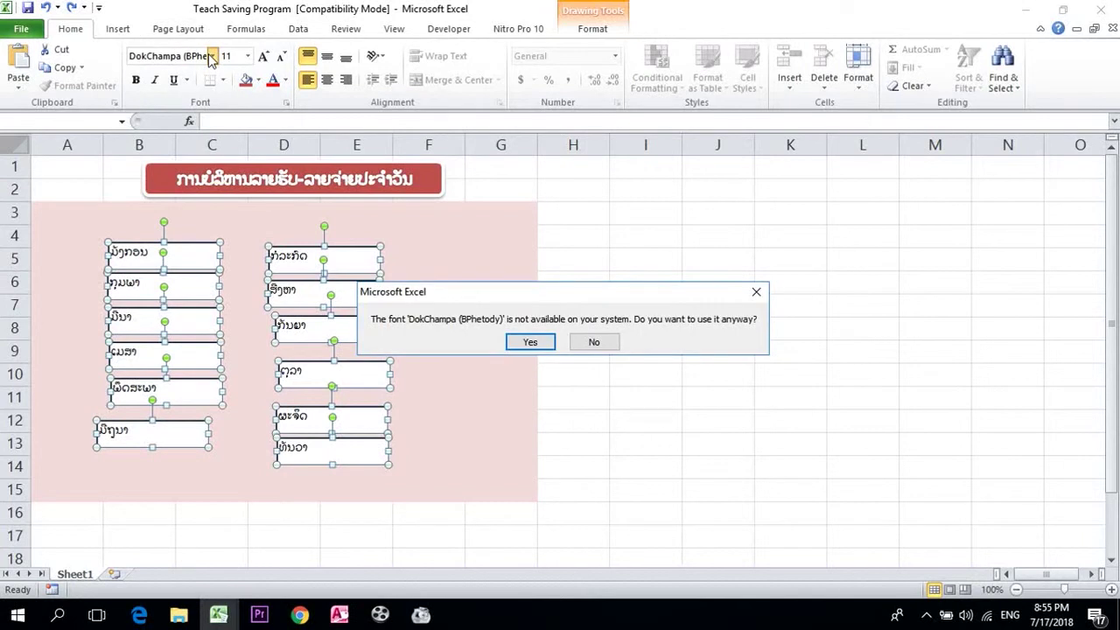
{"action": "key", "text": "Return"}
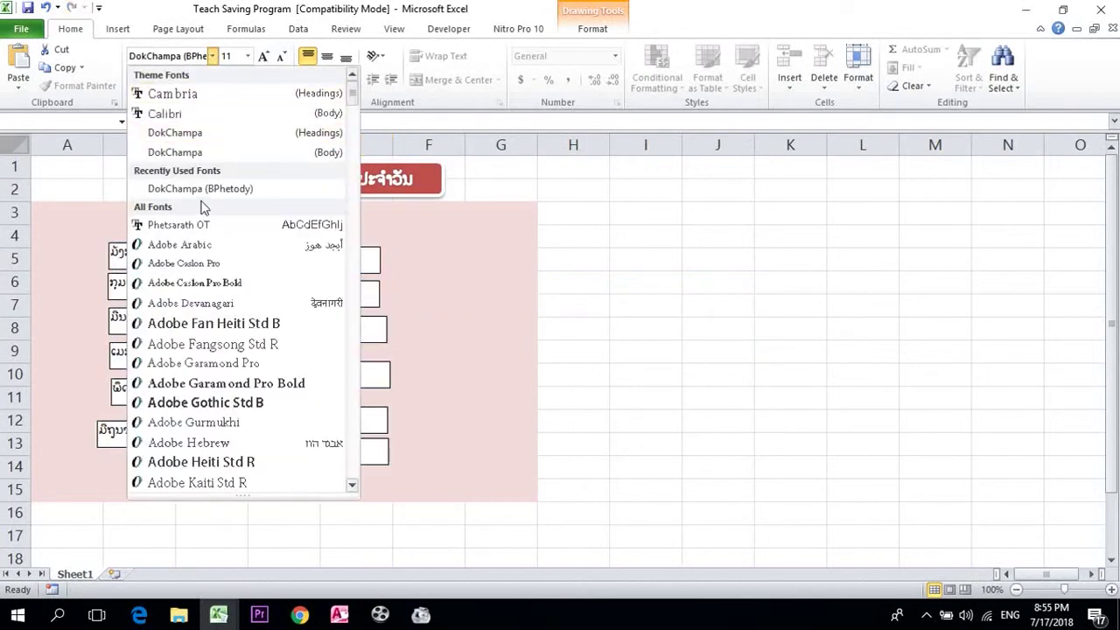
{"action": "left_click", "coordinate": [191, 224]}
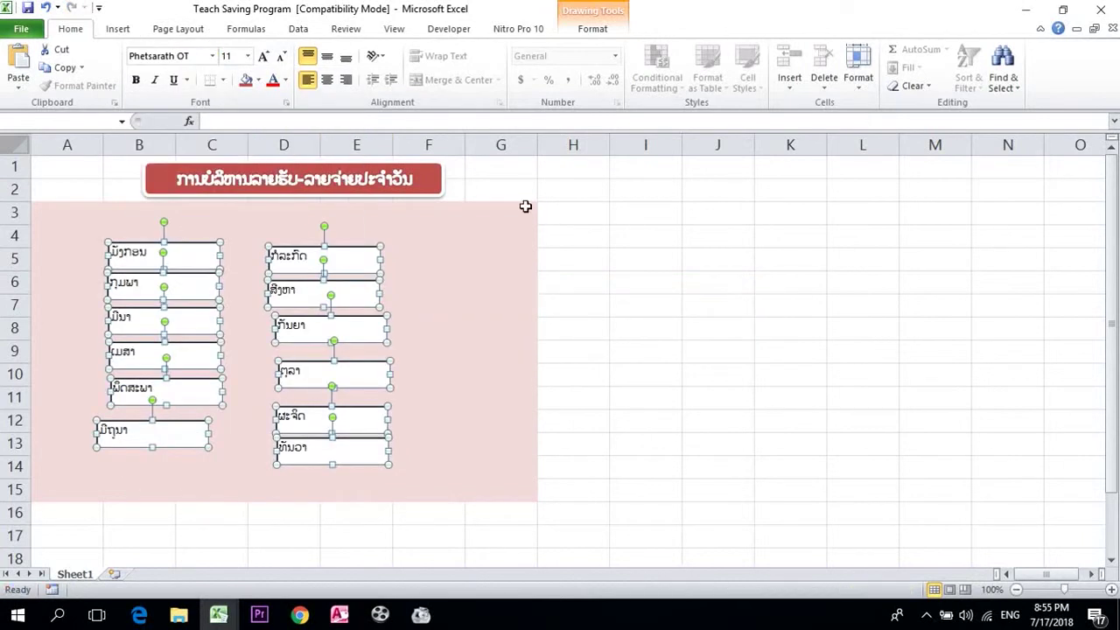
Step: Apply the subtle blue effect shape style to all twelve month boxes
{"action": "left_click", "coordinate": [591, 29]}
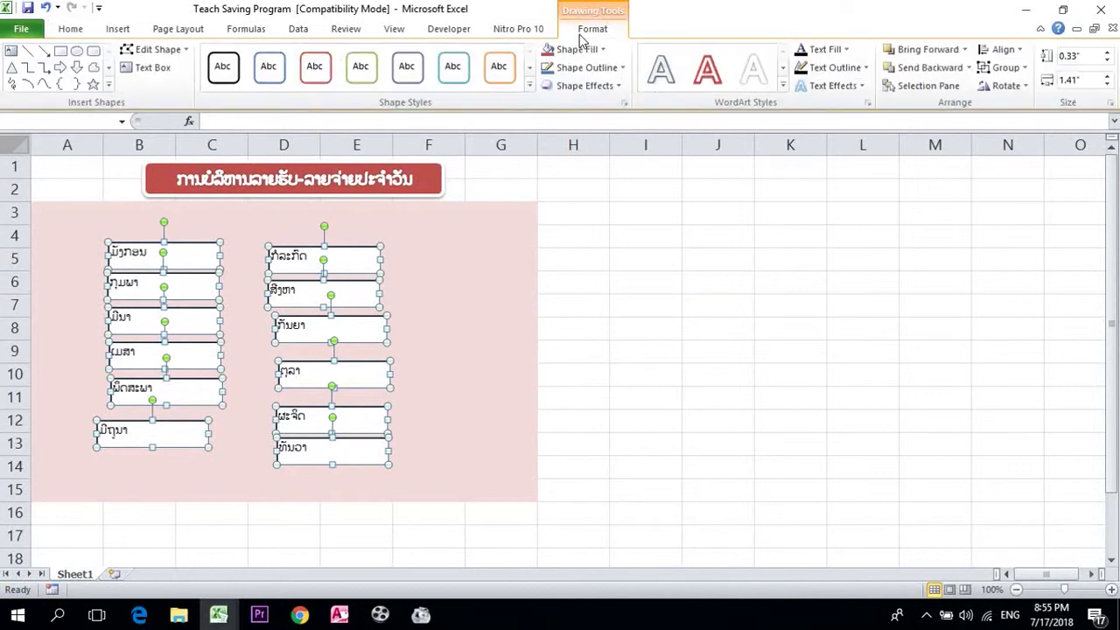
{"action": "left_click", "coordinate": [529, 67]}
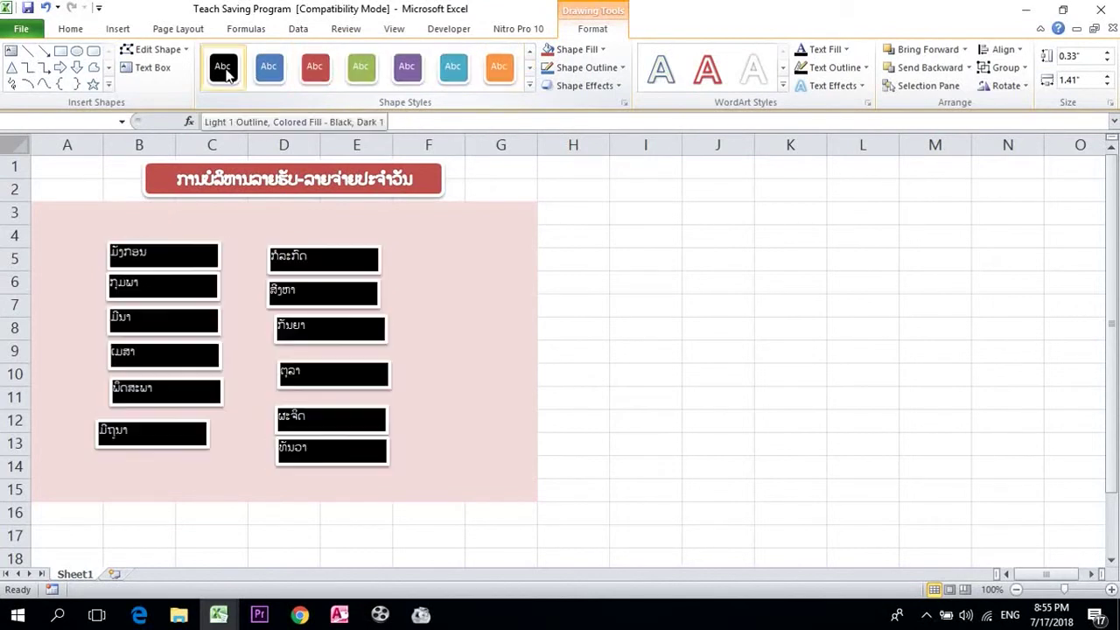
{"action": "left_click", "coordinate": [529, 68]}
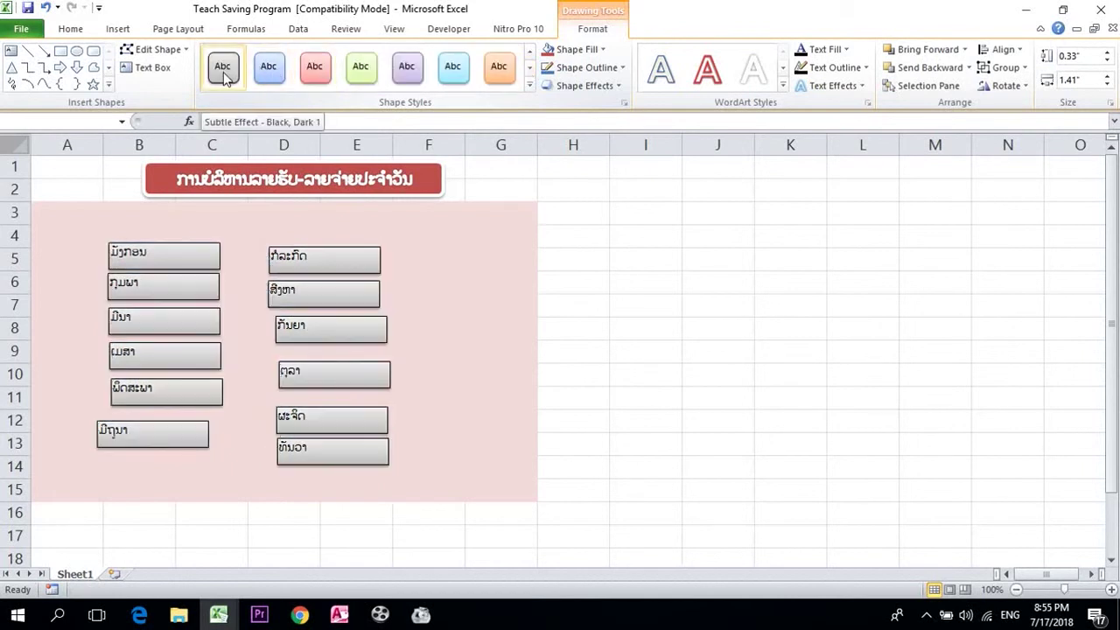
{"action": "left_click", "coordinate": [265, 72]}
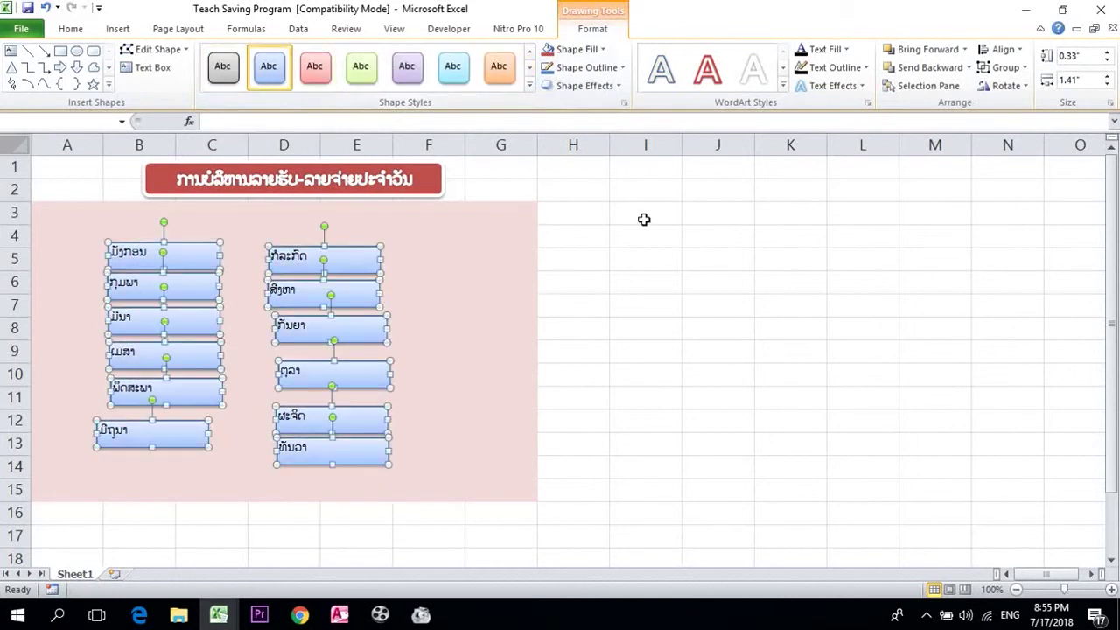
Step: Try a white WordArt style on the text of all twelve month boxes
{"action": "left_click", "coordinate": [782, 70]}
{"action": "left_click", "coordinate": [782, 70]}
{"action": "left_click", "coordinate": [782, 70]}
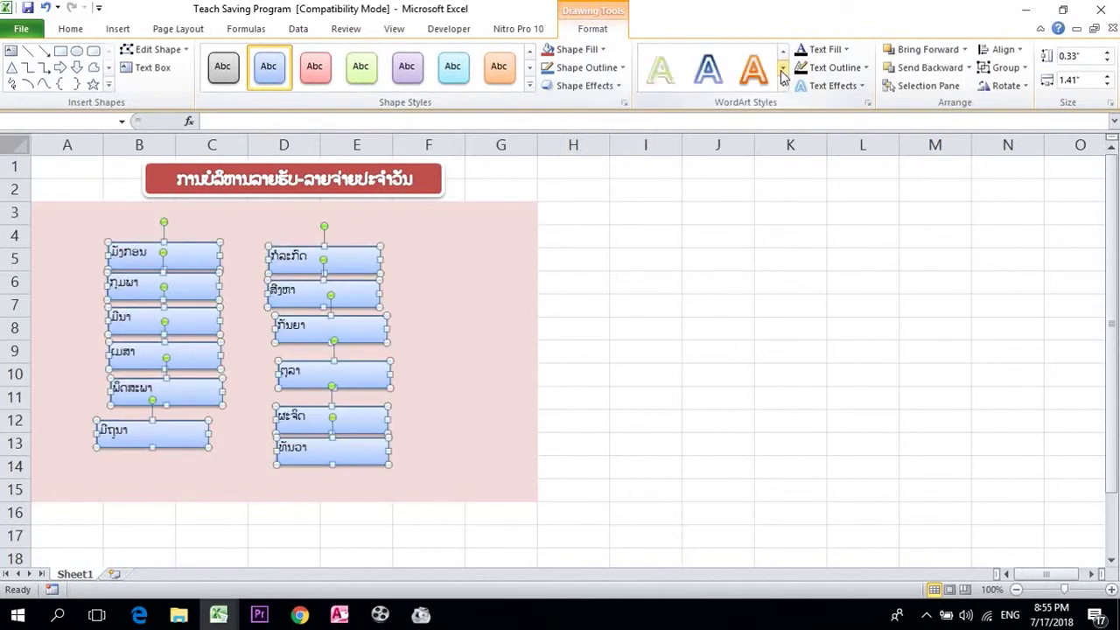
{"action": "left_click", "coordinate": [783, 87]}
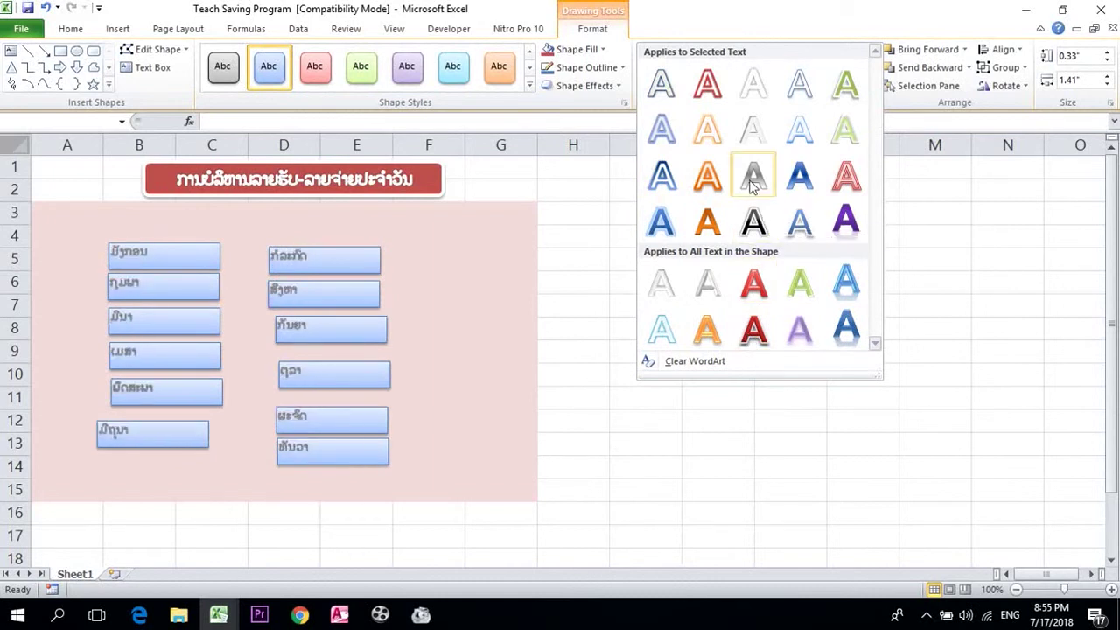
{"action": "left_click", "coordinate": [754, 84]}
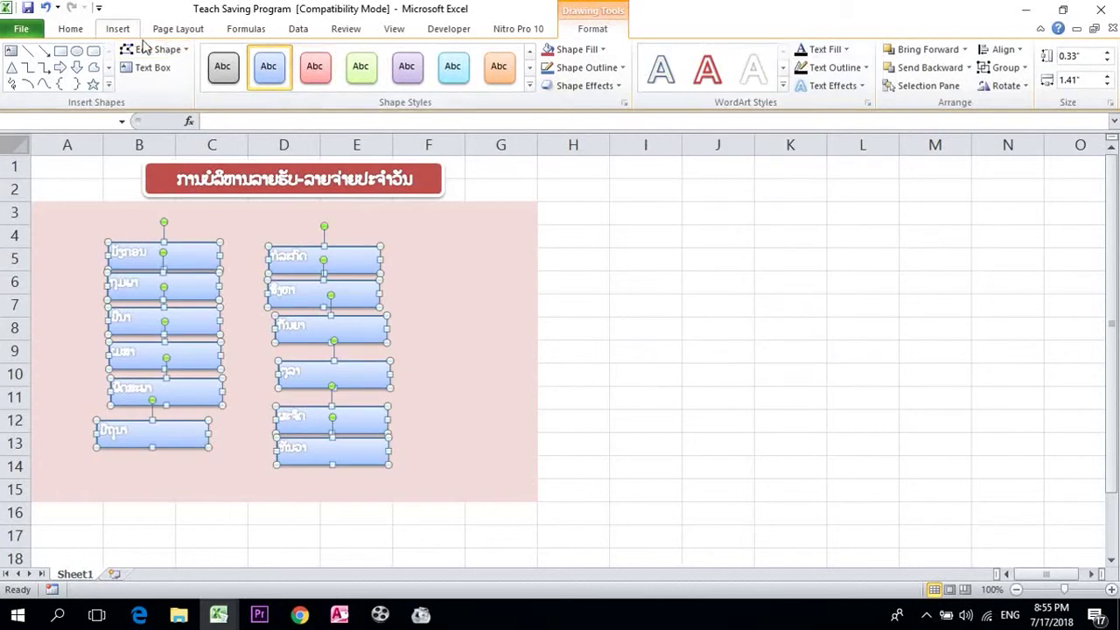
Step: Try a solid black shape style on the month boxes and return them to the subtle blue effect
{"action": "left_click", "coordinate": [529, 84]}
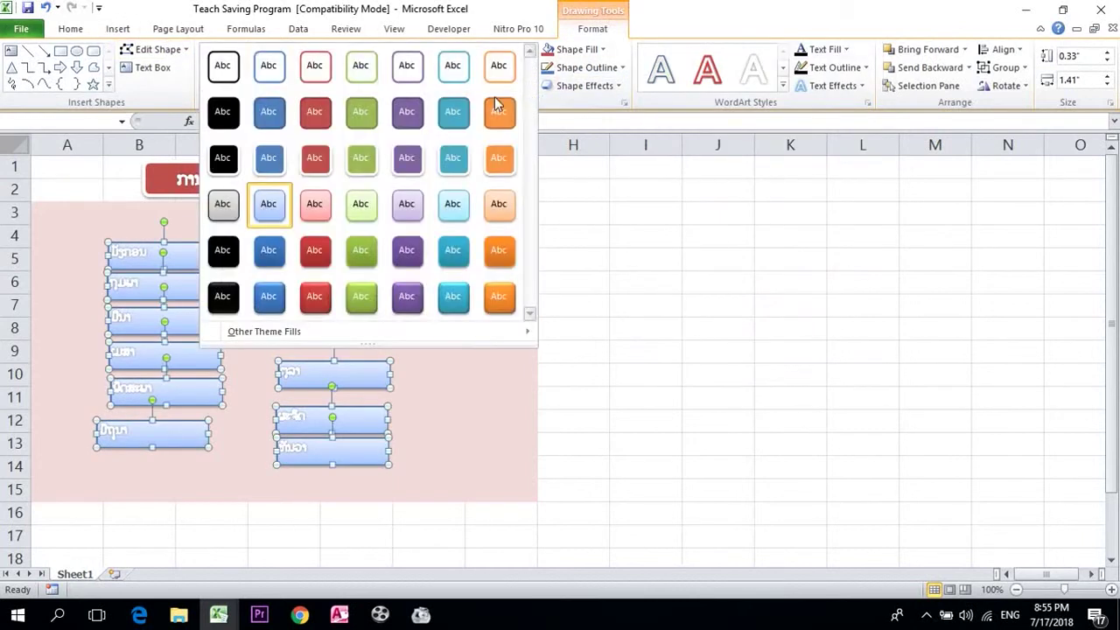
{"action": "left_click", "coordinate": [221, 251]}
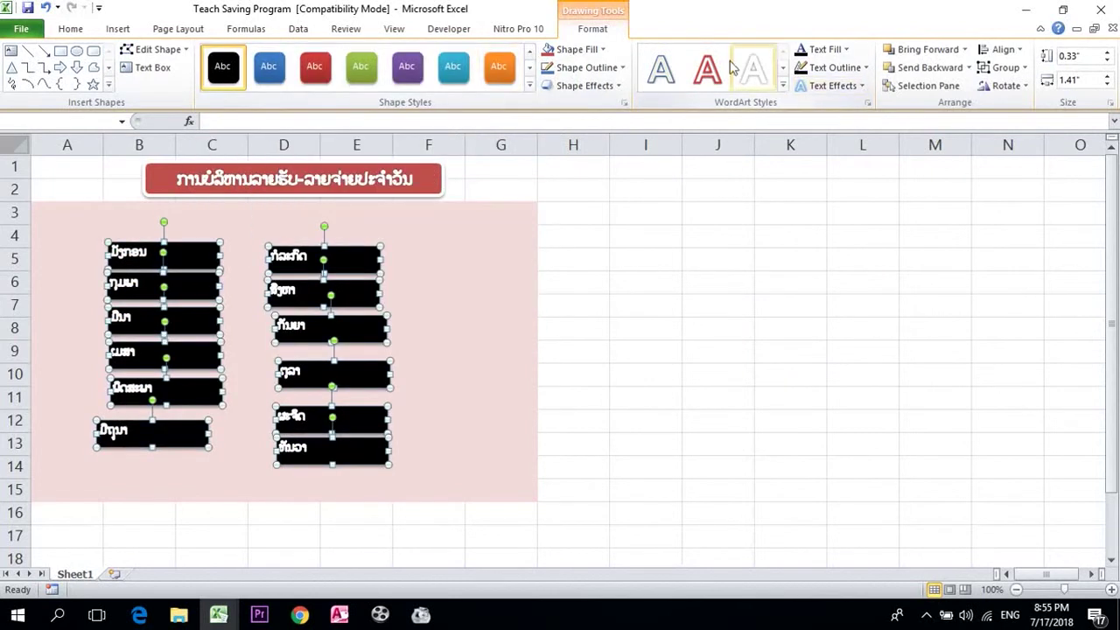
{"action": "left_click", "coordinate": [530, 85]}
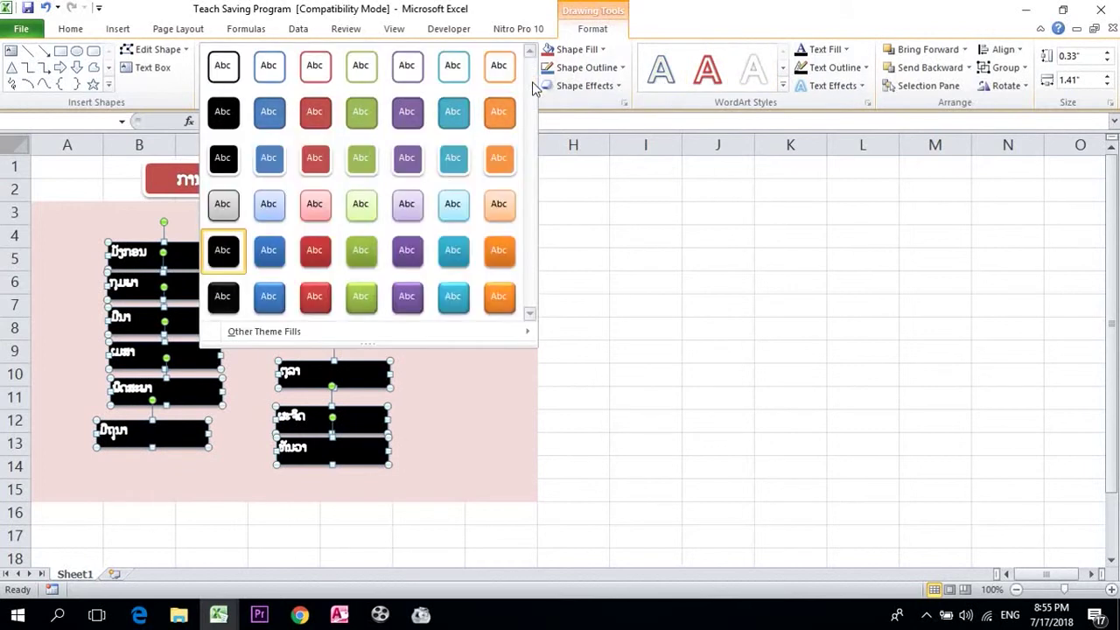
{"action": "left_click", "coordinate": [268, 211]}
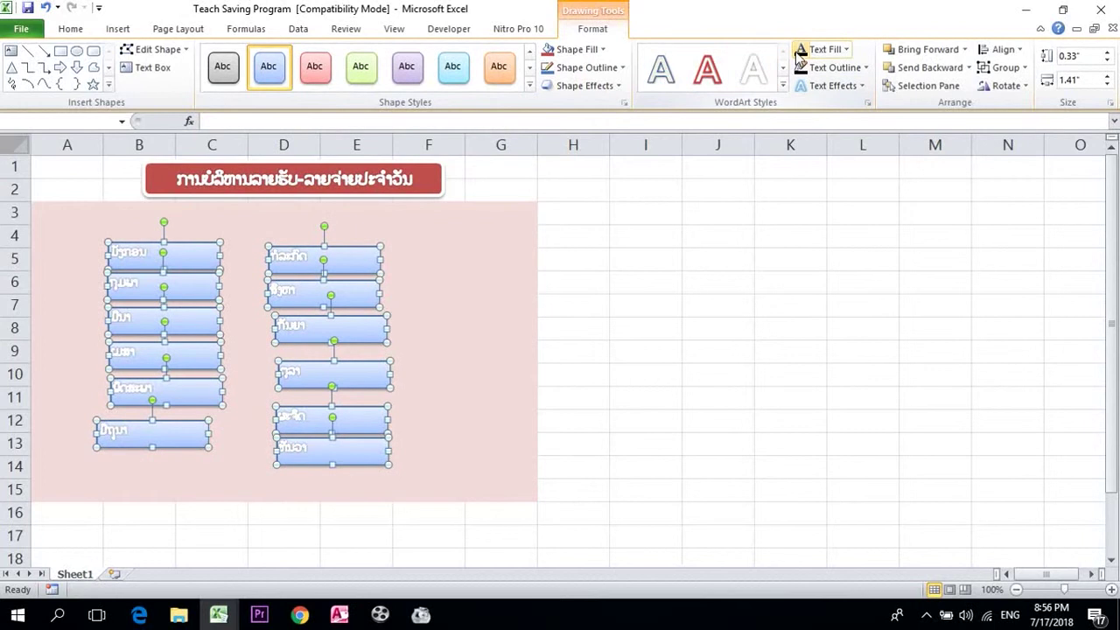
Step: Apply the purple WordArt style to the text of all month boxes and shift both columns slightly to the right
{"action": "left_click", "coordinate": [782, 85]}
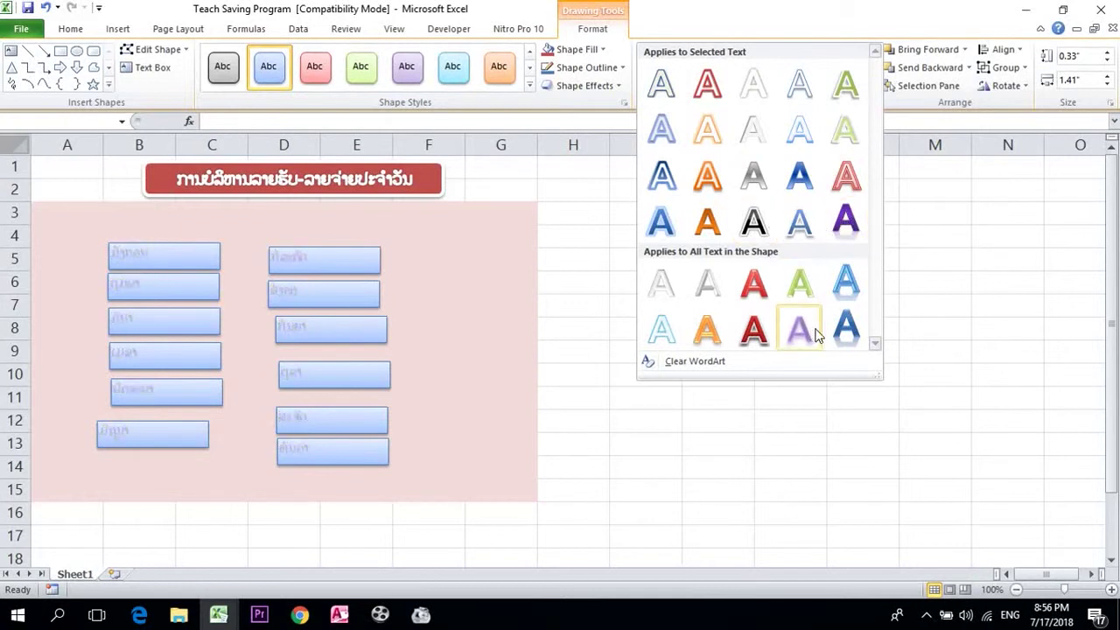
{"action": "left_click", "coordinate": [849, 287]}
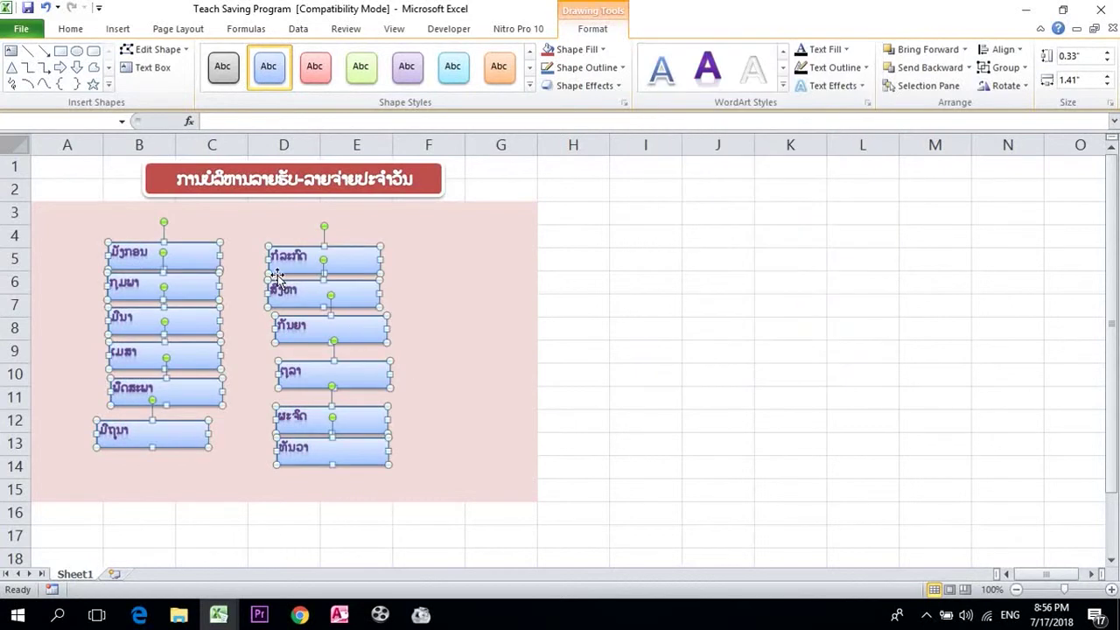
{"action": "left_click_drag", "start_coordinate": [285, 272], "coordinate": [299, 273]}
{"action": "left_click", "coordinate": [429, 312]}
Step: Align the ສິງຫາ and ກັນຍາ boxes under the ກໍລະກົດ box with small, even gaps
{"action": "left_click_drag", "start_coordinate": [348, 330], "coordinate": [333, 296]}
{"action": "left_click", "coordinate": [333, 303]}
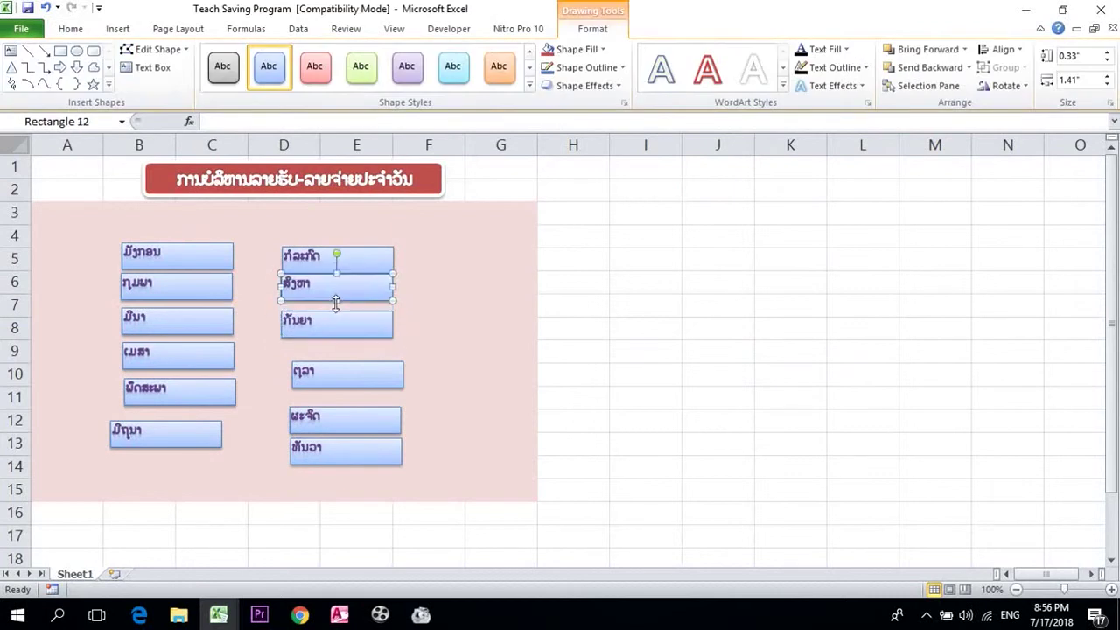
{"action": "key", "text": "Down"}
{"action": "key", "text": "Down"}
{"action": "key", "text": "Down"}
{"action": "left_click", "coordinate": [335, 320]}
{"action": "key", "text": "Up"}
{"action": "key", "text": "Up"}
{"action": "key", "text": "Up"}
{"action": "key", "text": "Up"}
{"action": "key", "text": "Up"}
{"action": "key", "text": "Up"}
{"action": "key", "text": "Up"}
Step: Stack the ຕຸລາ, ຜະຈິດ and ທັນວາ boxes closely beneath ກັນຍາ, aligned with the second column
{"action": "left_click_drag", "start_coordinate": [331, 369], "coordinate": [325, 347]}
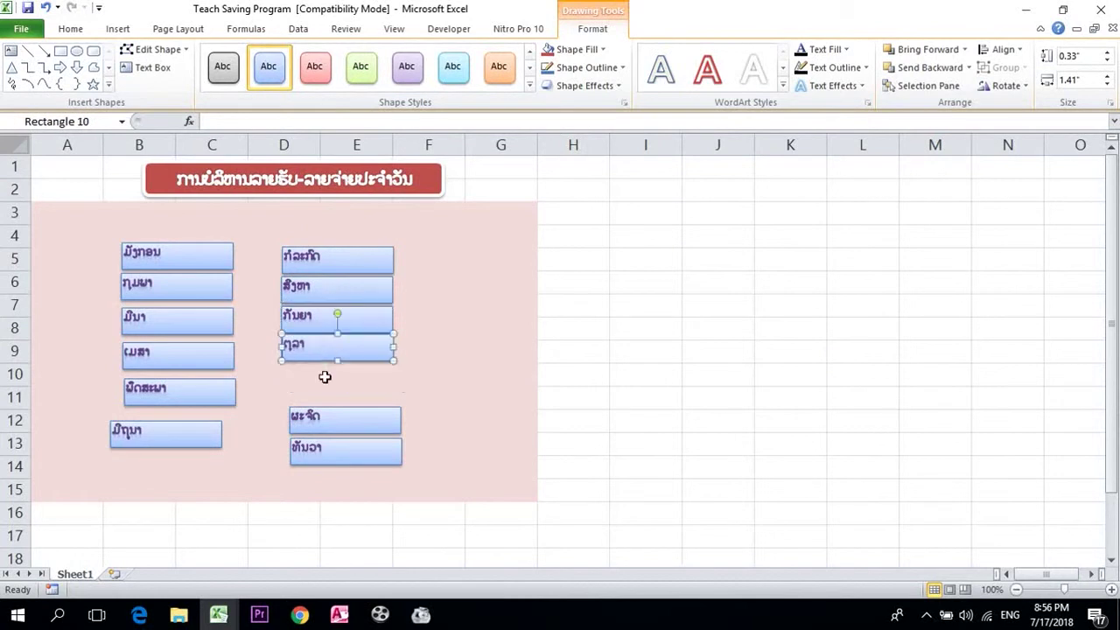
{"action": "left_click_drag", "start_coordinate": [317, 417], "coordinate": [316, 372]}
{"action": "left_click_drag", "start_coordinate": [325, 443], "coordinate": [322, 402]}
Step: Close the gaps in the first column by aligning the ກຸມພາ to ມິຖຸນາ boxes evenly under the ມັງກອນ box
{"action": "left_click", "coordinate": [192, 289]}
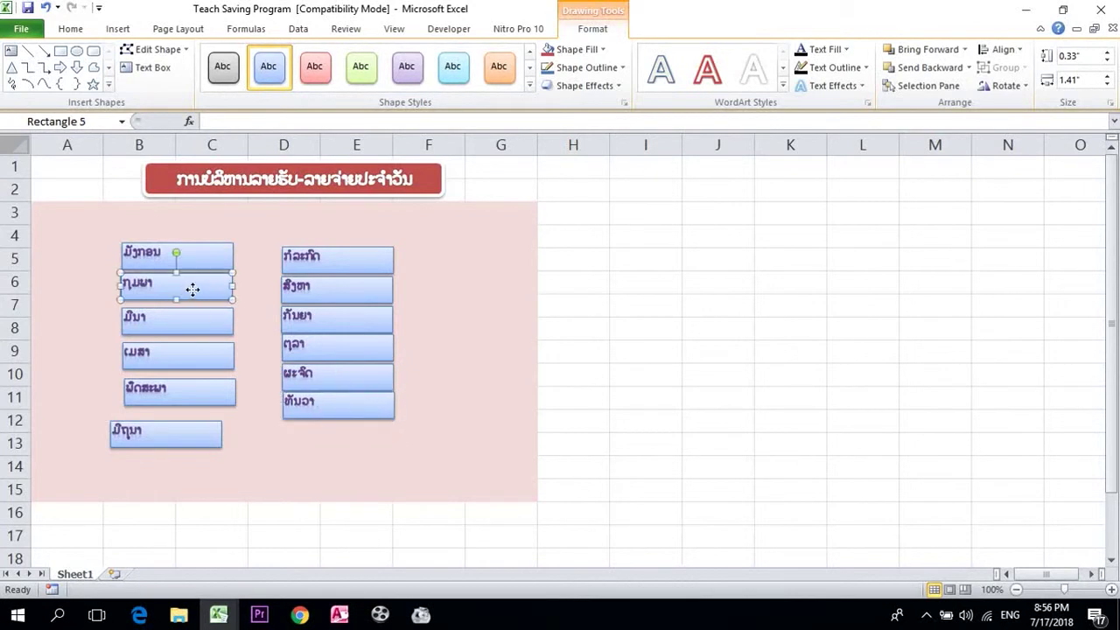
{"action": "left_click", "coordinate": [192, 322]}
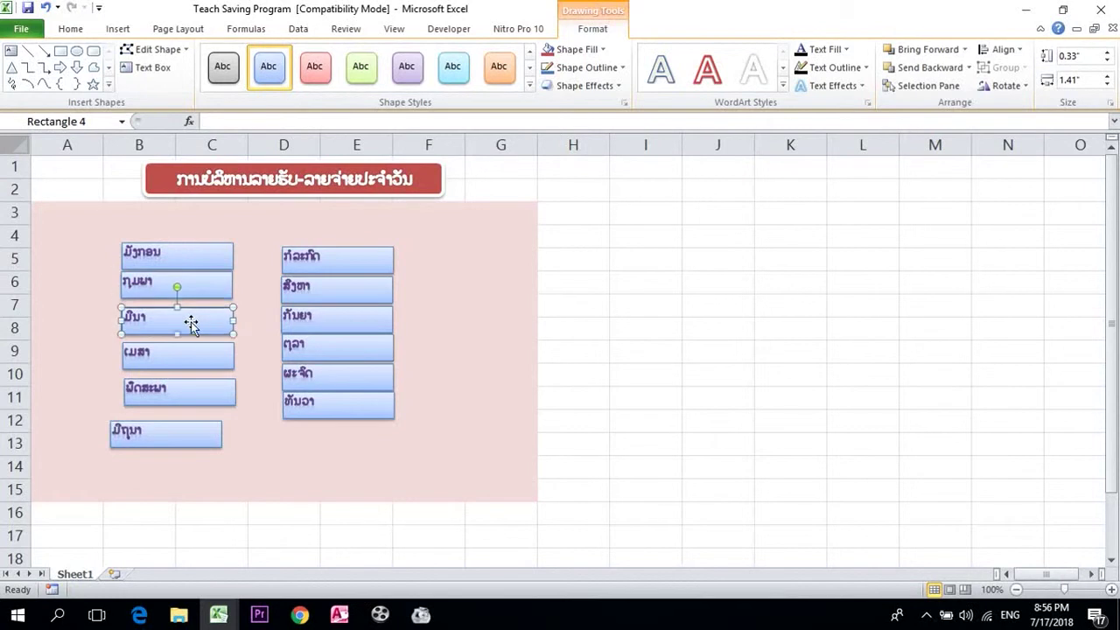
{"action": "left_click_drag", "start_coordinate": [192, 326], "coordinate": [192, 324]}
{"action": "mouse_move", "coordinate": [190, 362]}
{"action": "left_mouse_down"}
{"action": "mouse_move", "coordinate": [190, 342]}
{"action": "mouse_move", "coordinate": [182, 365]}
{"action": "left_mouse_up"}
{"action": "key", "text": "Up"}
{"action": "key", "text": "Up"}
{"action": "key", "text": "Up"}
{"action": "key", "text": "Up"}
{"action": "left_click_drag", "start_coordinate": [176, 442], "coordinate": [187, 411]}
{"action": "left_click_drag", "start_coordinate": [250, 332], "coordinate": [240, 349]}
{"action": "left_click", "coordinate": [217, 351]}
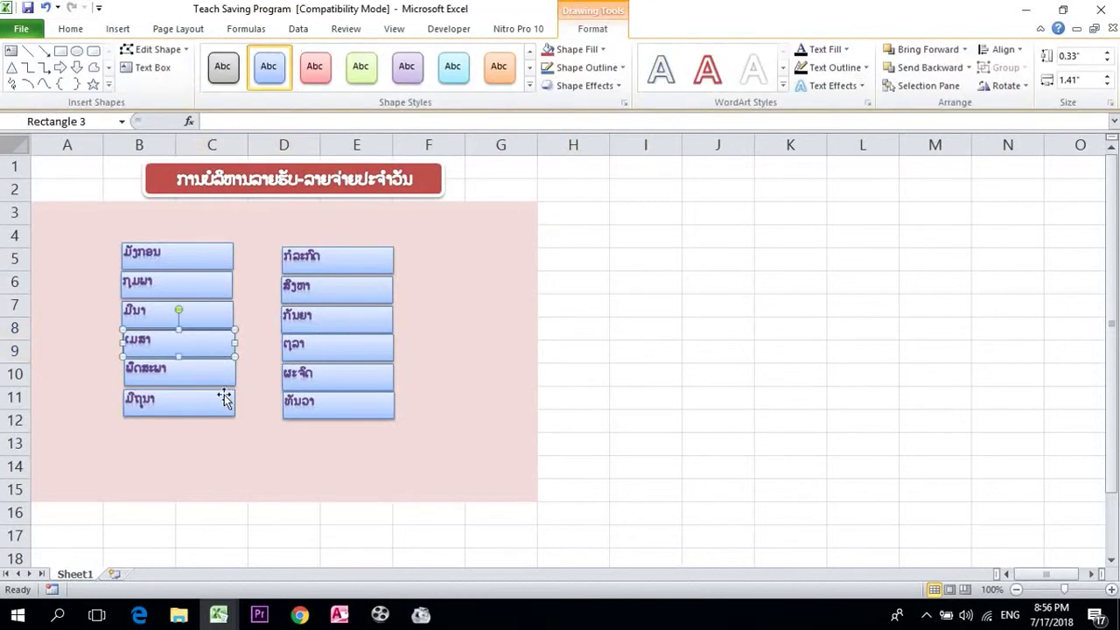
Step: Align the ເມສາ, ພຶດສະພາ and ມິຖຸນາ boxes with the first column by shifting them together slightly left
{"action": "left_click", "coordinate": [219, 382], "text": "shift"}
{"action": "left_click", "coordinate": [212, 399], "text": "shift"}
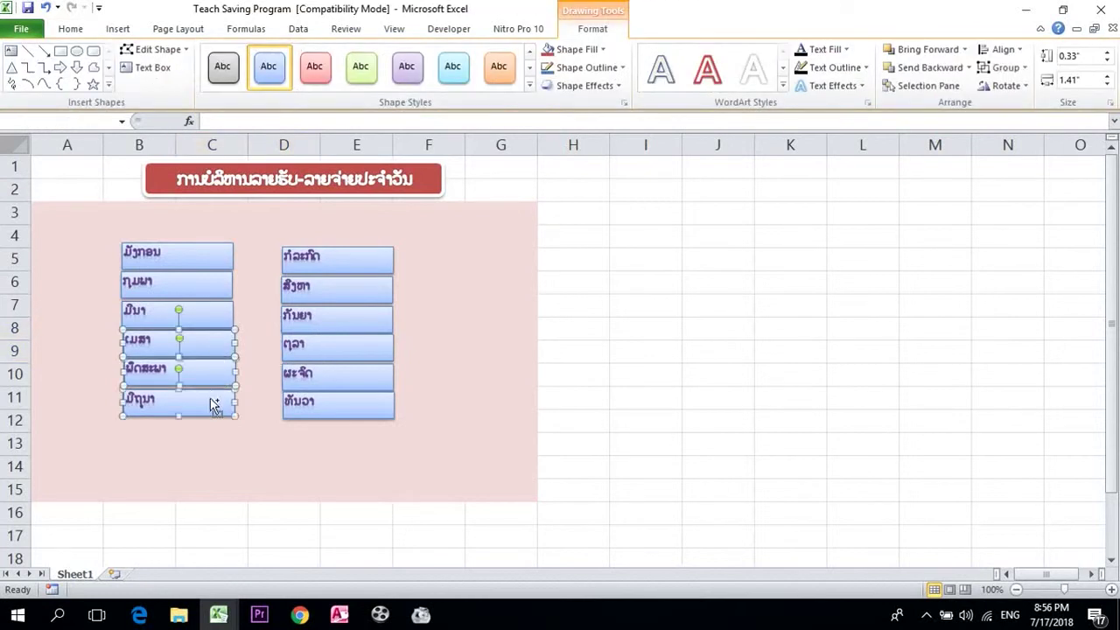
{"action": "key", "text": "Left"}
{"action": "key", "text": "Left"}
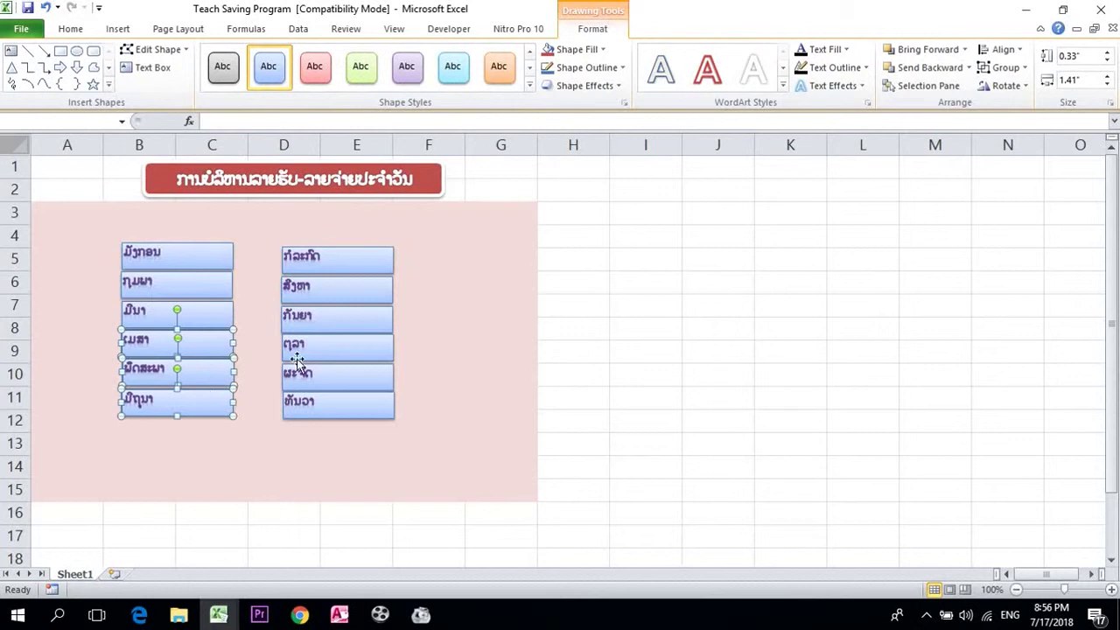
{"action": "left_click", "coordinate": [255, 320]}
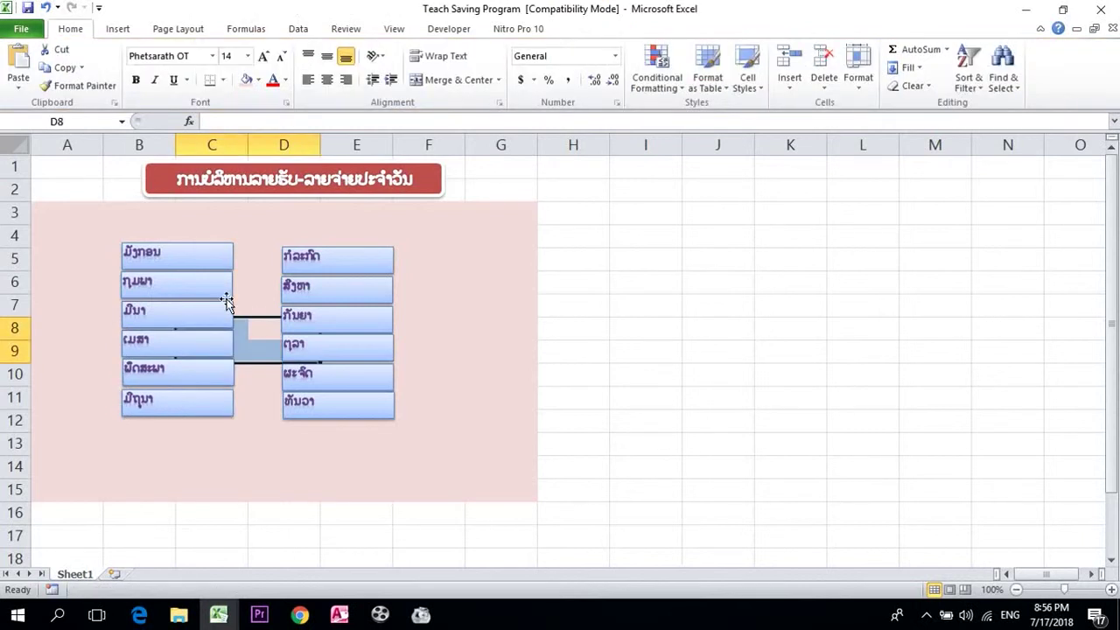
{"action": "left_click", "coordinate": [499, 336]}
Step: Even out the spacing in the second column by nudging the ຕຸລາ box slightly down
{"action": "left_click", "coordinate": [342, 292]}
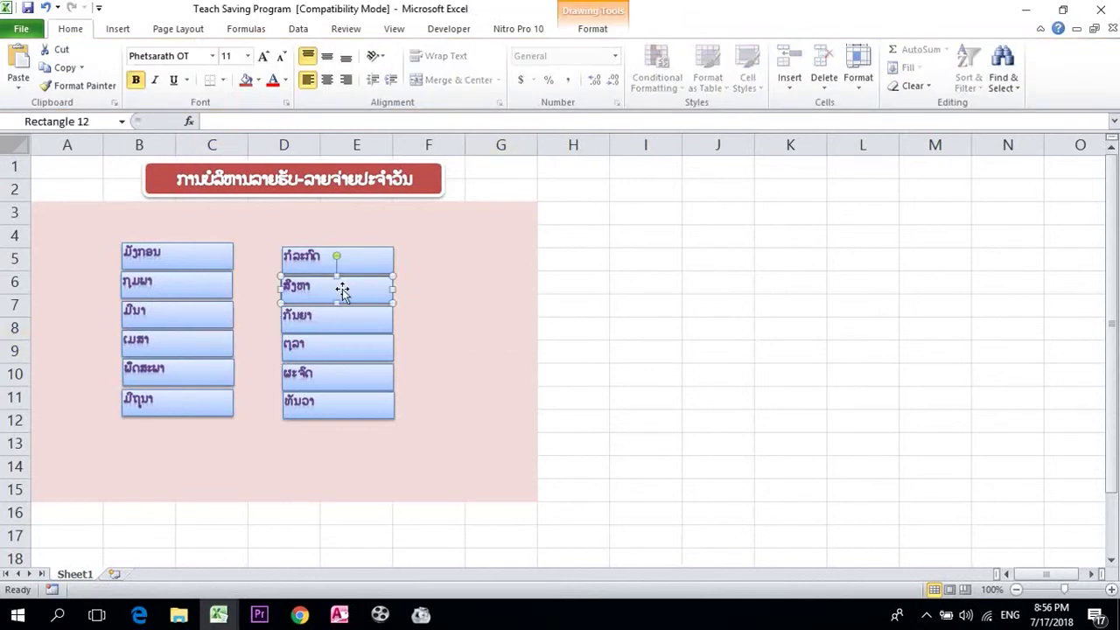
{"action": "left_click", "coordinate": [338, 322]}
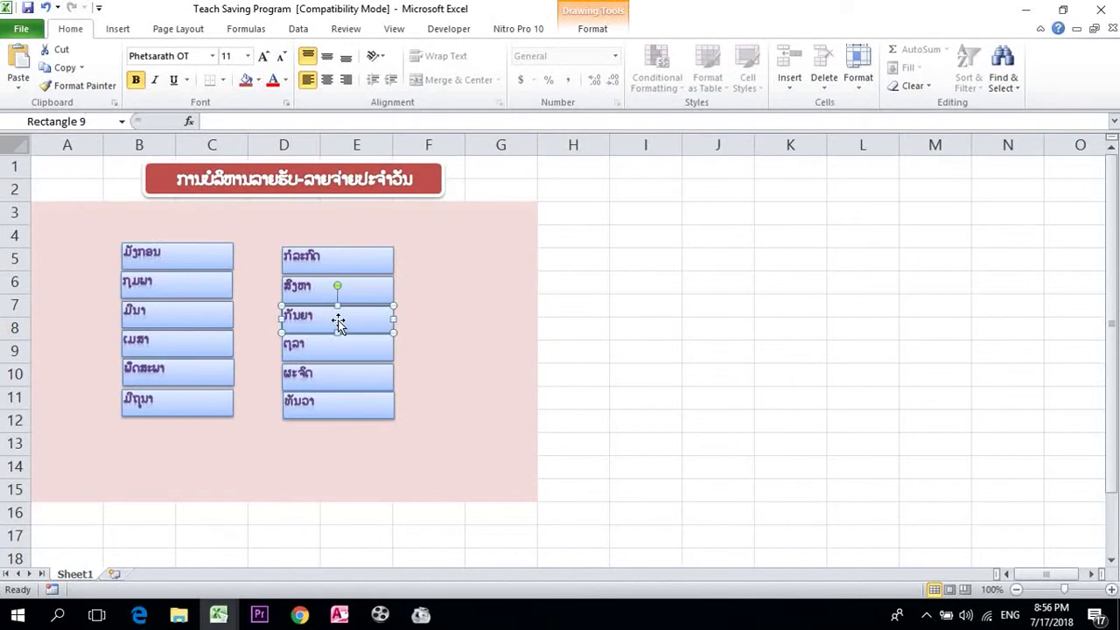
{"action": "left_click", "coordinate": [342, 352]}
{"action": "left_click", "coordinate": [342, 385]}
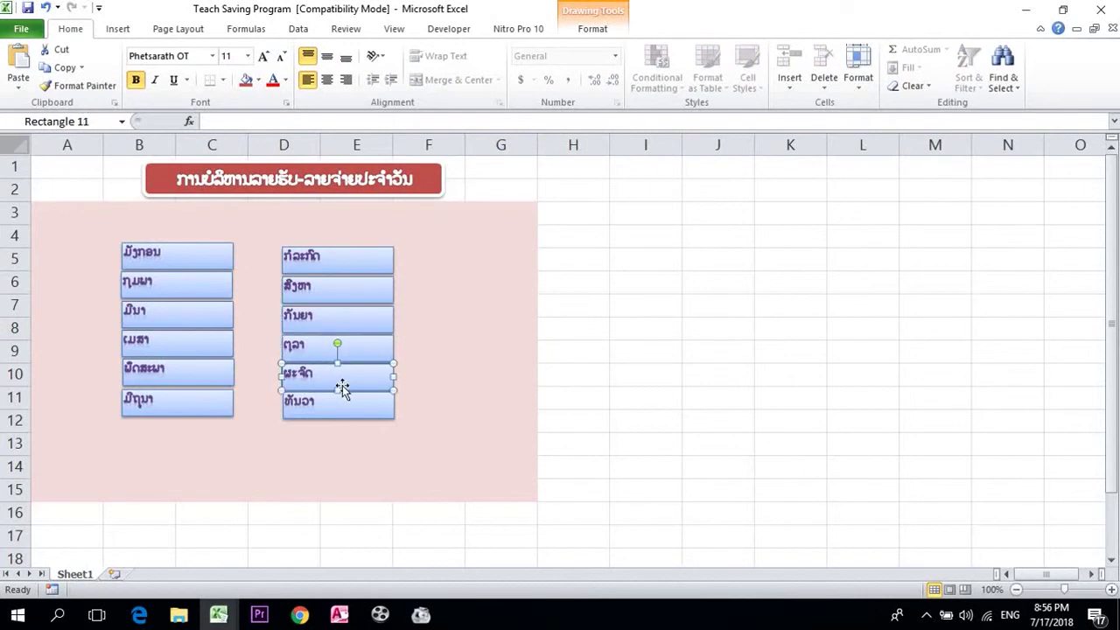
{"action": "left_click", "coordinate": [467, 470]}
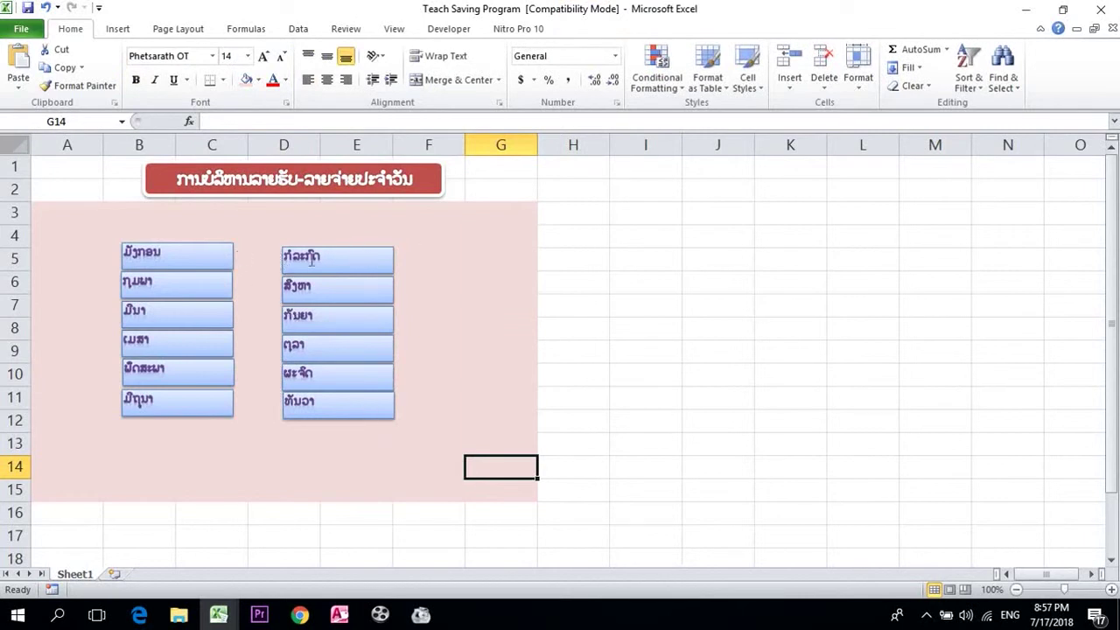
Step: Center the text of all twelve month boxes horizontally and vertically
{"action": "left_click", "coordinate": [191, 252]}
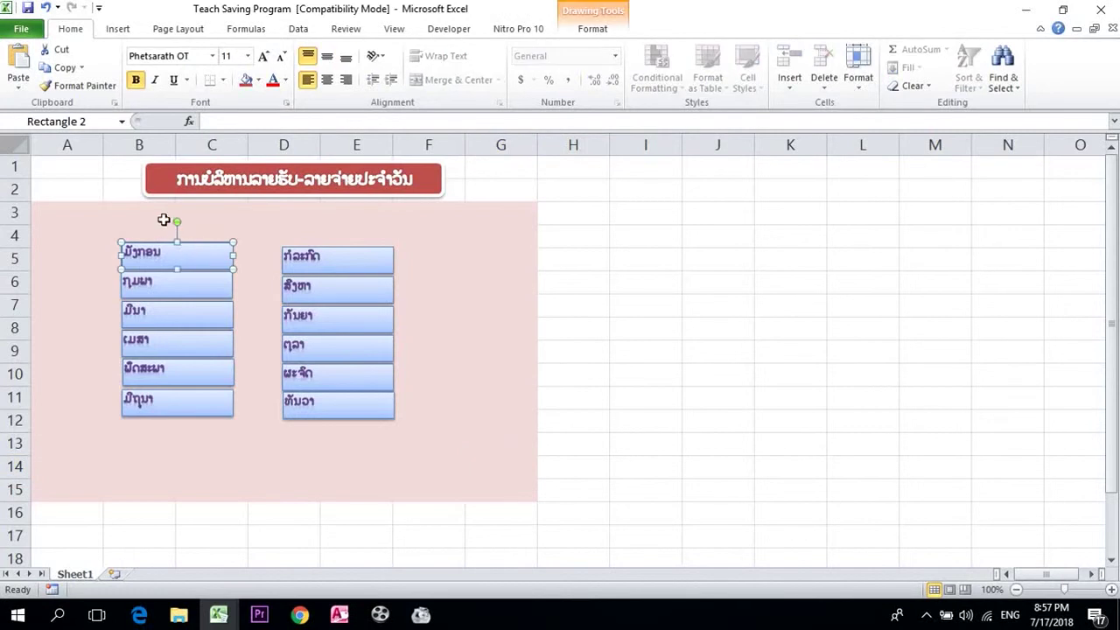
{"action": "left_click", "coordinate": [175, 281], "text": "shift"}
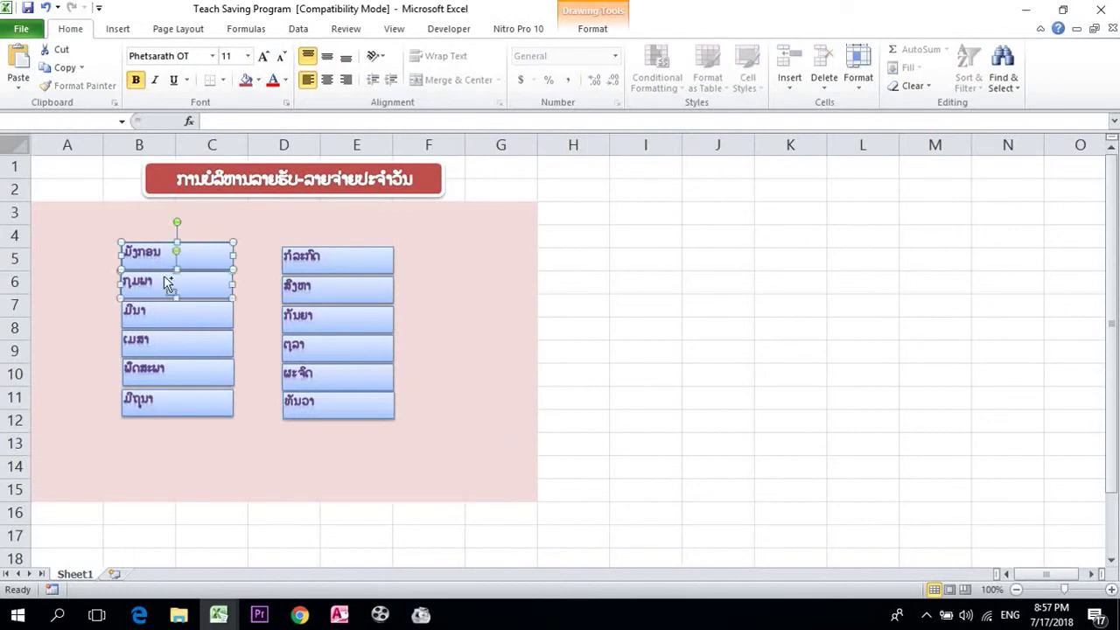
{"action": "left_click", "coordinate": [170, 312], "text": "shift"}
{"action": "left_click", "coordinate": [176, 345], "text": "shift"}
{"action": "left_click", "coordinate": [177, 372], "text": "shift"}
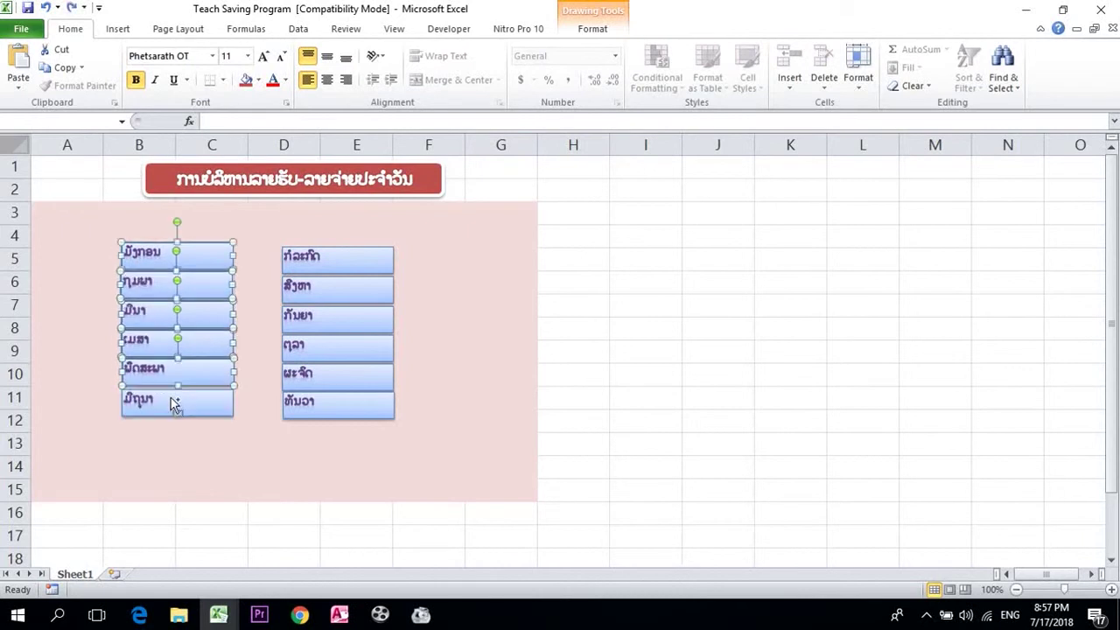
{"action": "left_click", "coordinate": [174, 404], "text": "shift"}
{"action": "left_click", "coordinate": [316, 409], "text": "shift"}
{"action": "left_click_drag", "start_coordinate": [317, 409], "coordinate": [311, 377]}
{"action": "key", "text": "ctrl+z"}
{"action": "left_click", "coordinate": [327, 367], "text": "ctrl"}
{"action": "left_click", "coordinate": [315, 330], "text": "ctrl"}
{"action": "left_click", "coordinate": [311, 293], "text": "ctrl"}
{"action": "left_click", "coordinate": [304, 268], "text": "ctrl"}
{"action": "left_click", "coordinate": [305, 268], "text": "ctrl"}
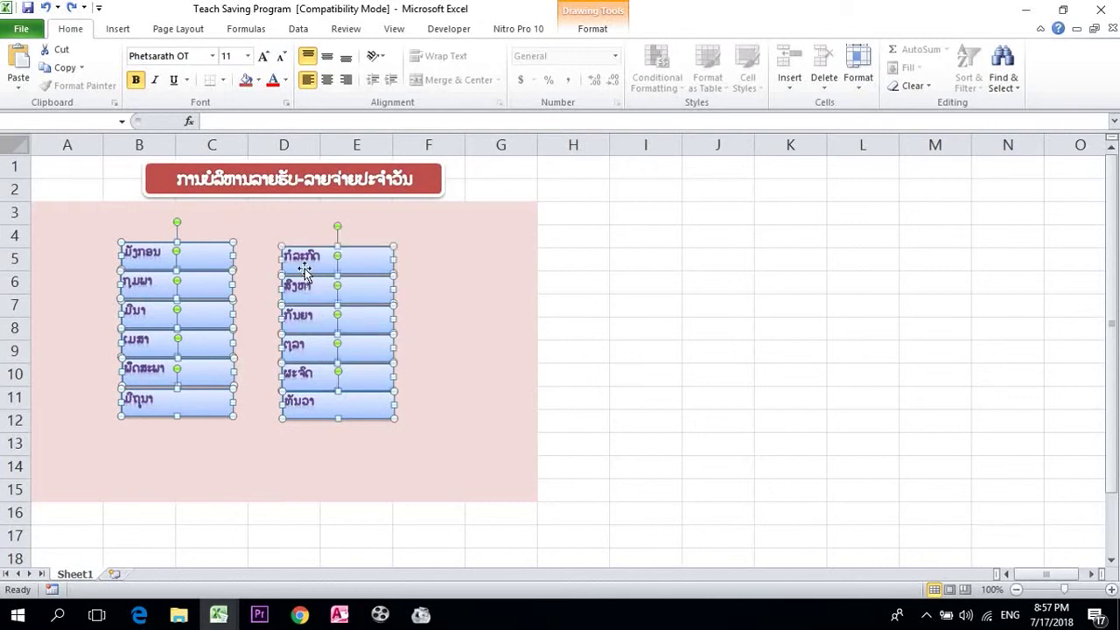
{"action": "left_click", "coordinate": [326, 79]}
{"action": "left_click", "coordinate": [327, 56]}
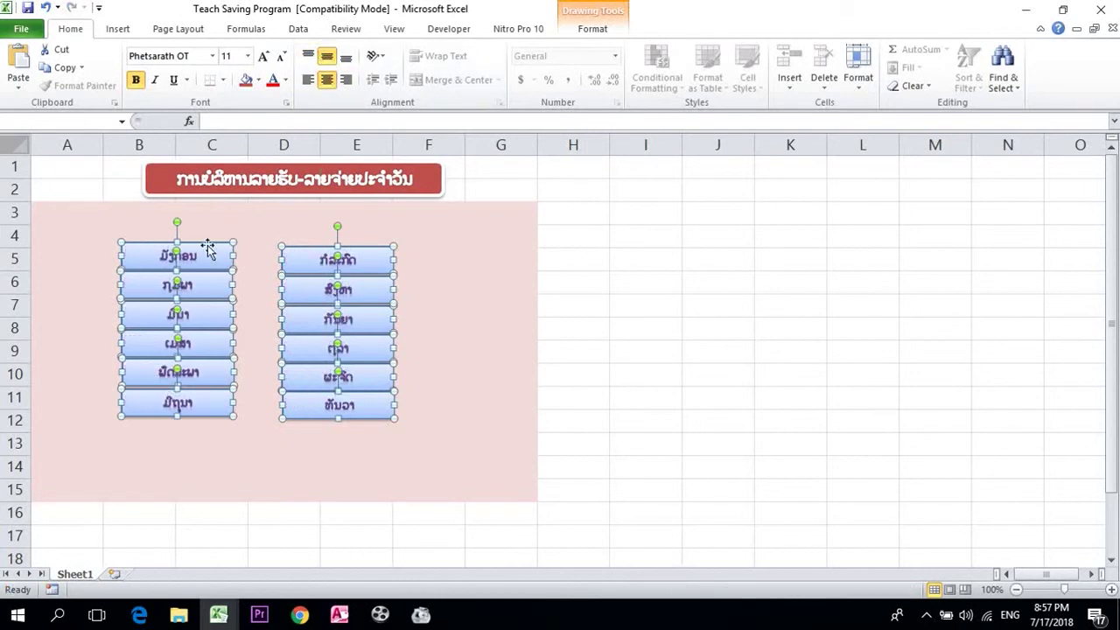
Step: Shift all six second-column boxes, ກໍລະກົດ to ທັນວາ, together slightly upward
{"action": "left_click", "coordinate": [426, 253]}
{"action": "left_click", "coordinate": [360, 258]}
{"action": "left_click", "coordinate": [354, 298], "text": "ctrl"}
{"action": "left_click", "coordinate": [340, 320], "text": "ctrl"}
{"action": "left_click", "coordinate": [338, 350], "text": "ctrl"}
{"action": "mouse_move", "coordinate": [335, 351]}
{"action": "left_mouse_down"}
{"action": "mouse_move", "coordinate": [313, 372]}
{"action": "mouse_move", "coordinate": [336, 351]}
{"action": "left_mouse_up"}
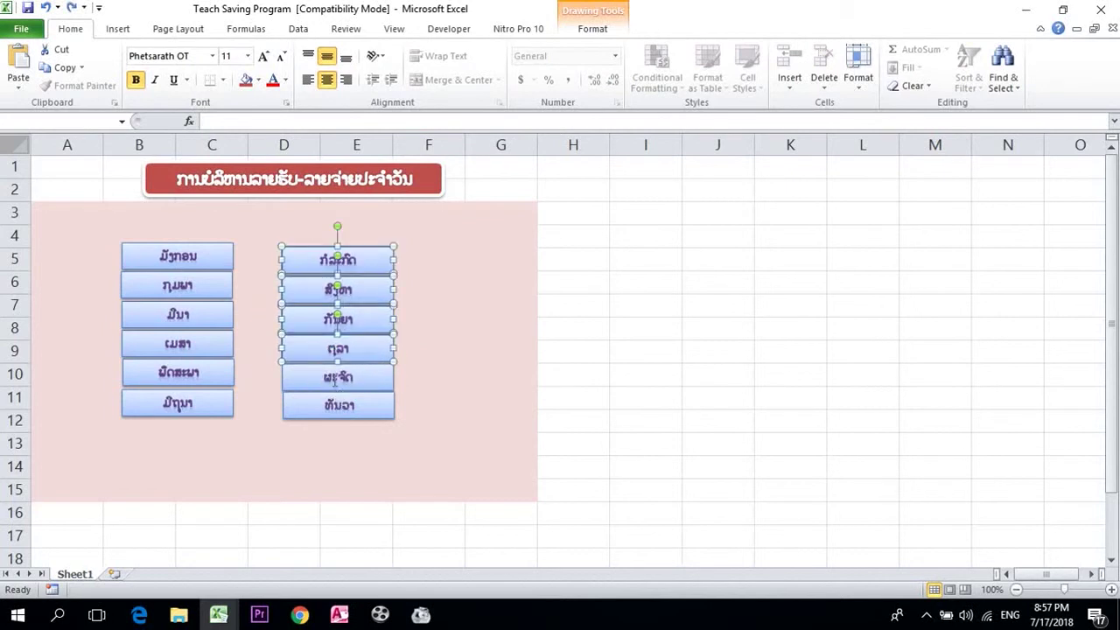
{"action": "left_click", "coordinate": [327, 407], "text": "ctrl"}
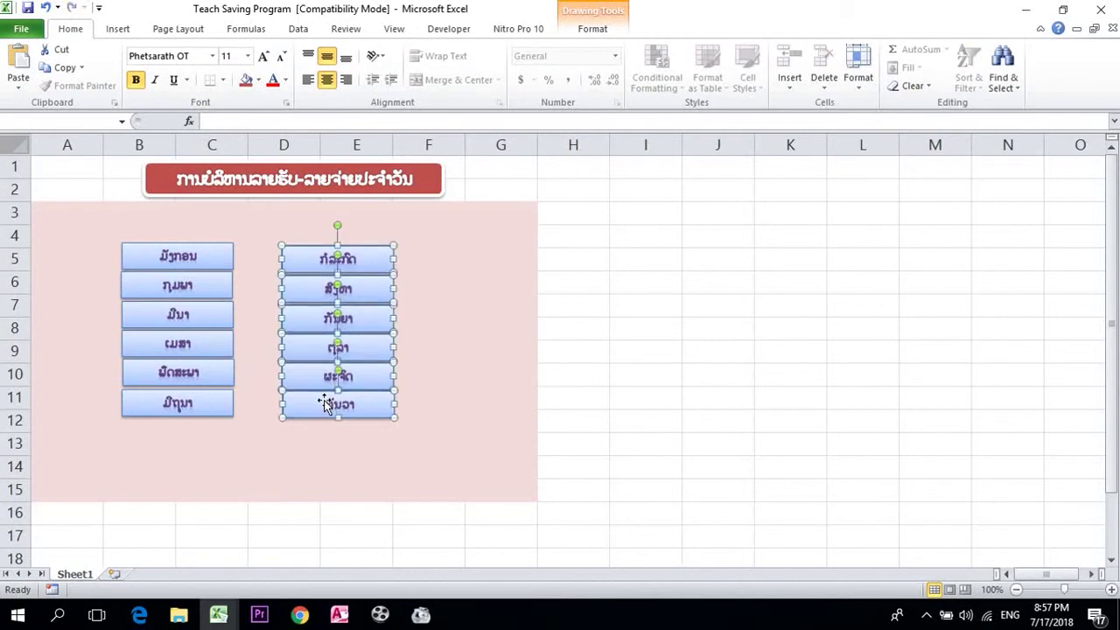
{"action": "left_click", "coordinate": [437, 516]}
Step: Check the subheading and summary button on the Main sheet of the Saving Lao workbook, and return to Teach Saving Program
{"action": "key", "text": "alt+Tab"}
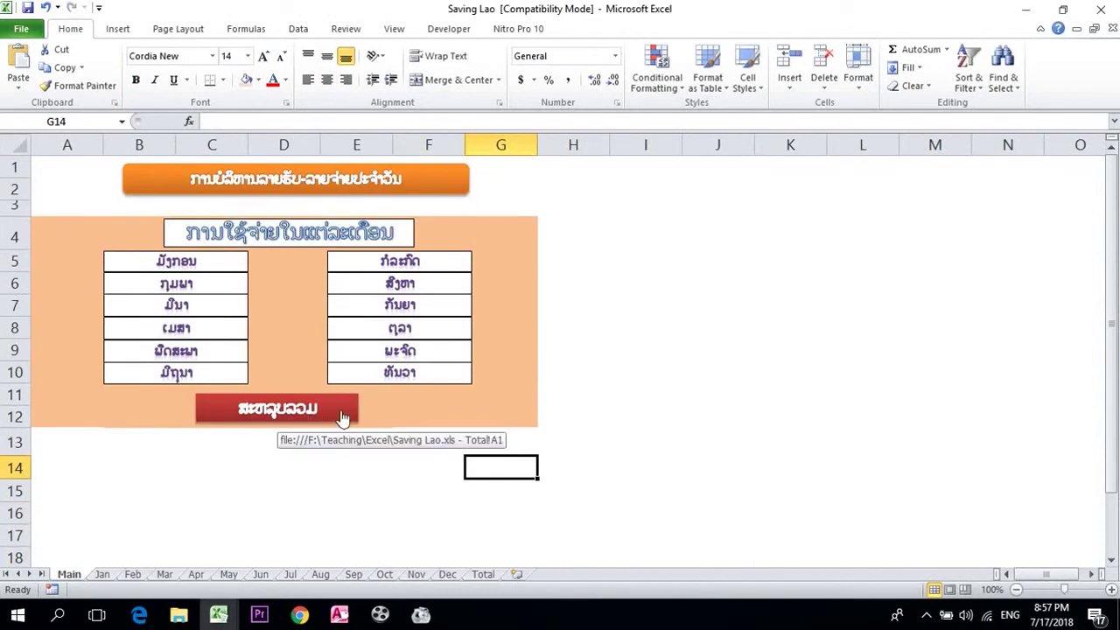
{"action": "key", "text": "alt+Tab"}
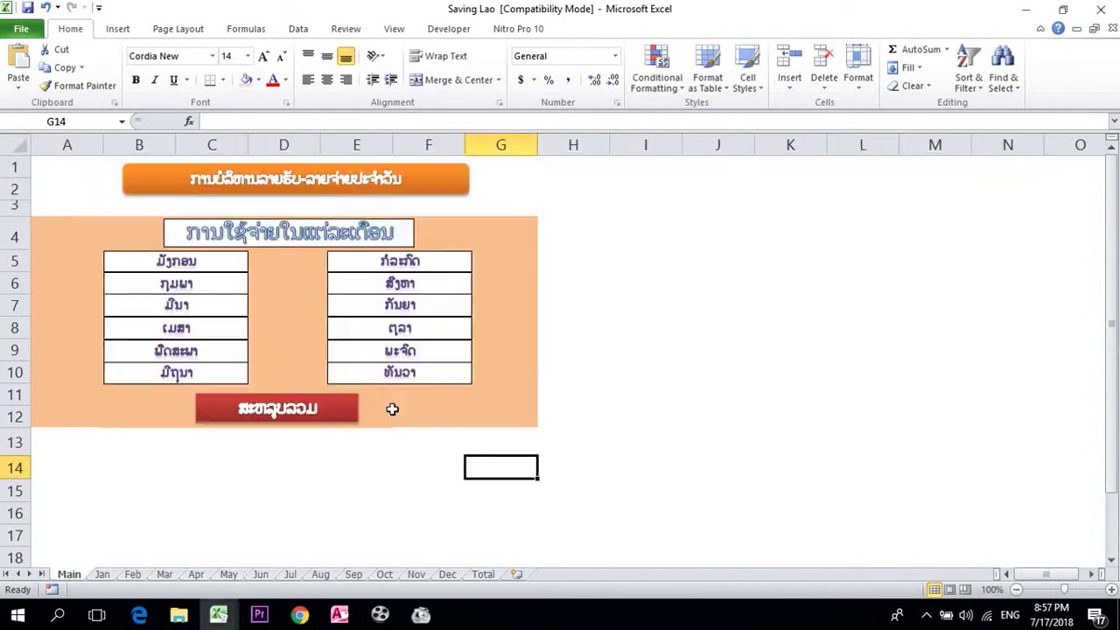
{"action": "key", "text": "alt+Tab"}
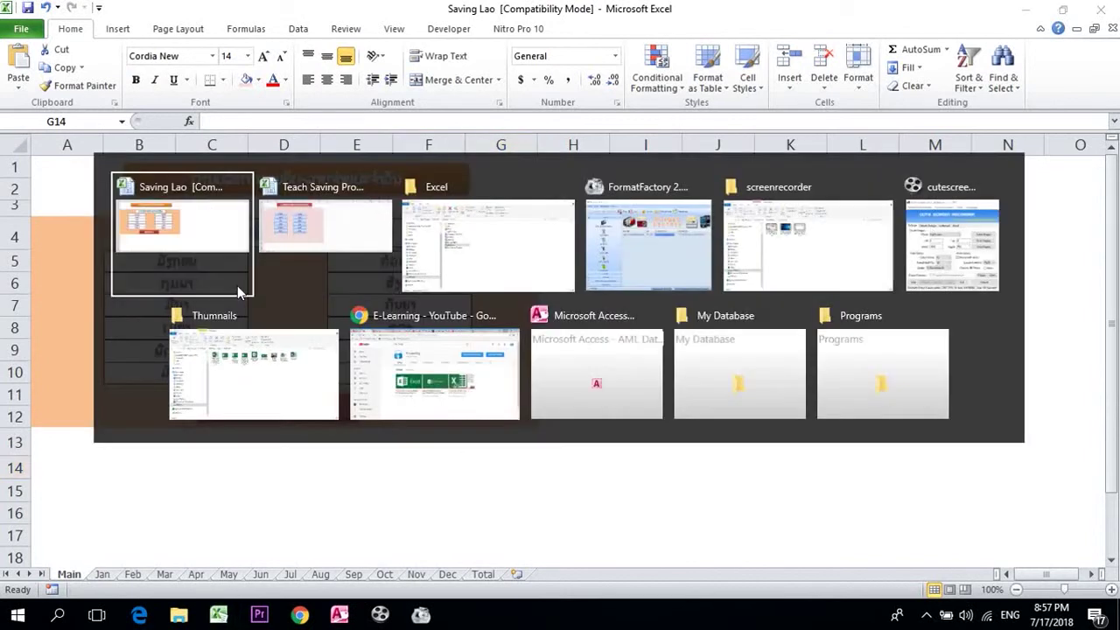
{"action": "left_click", "coordinate": [118, 29]}
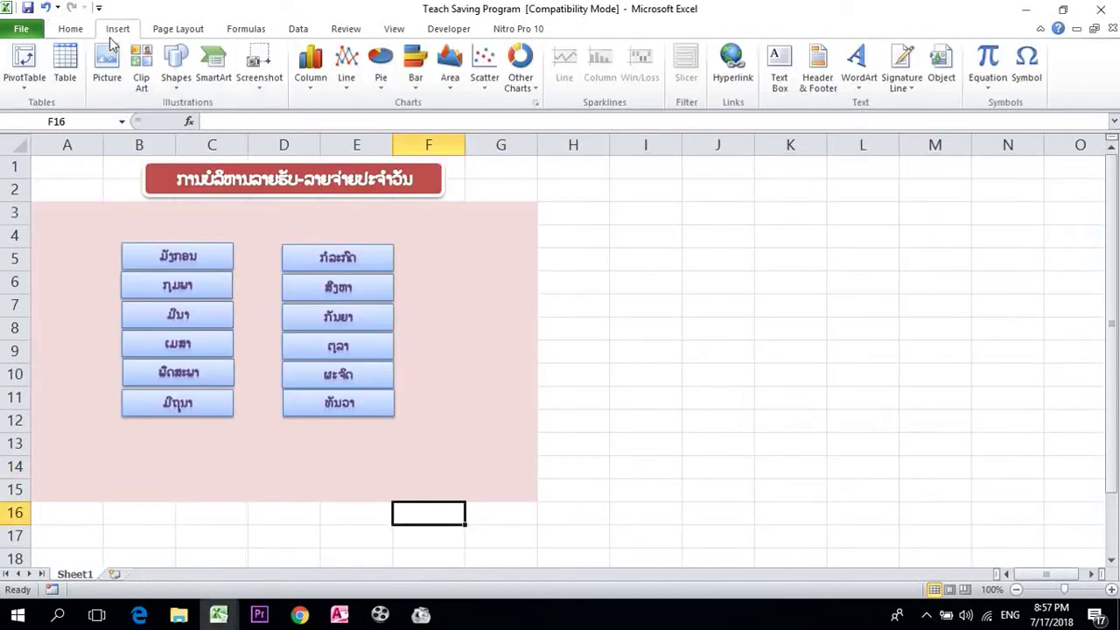
{"action": "left_click", "coordinate": [176, 70]}
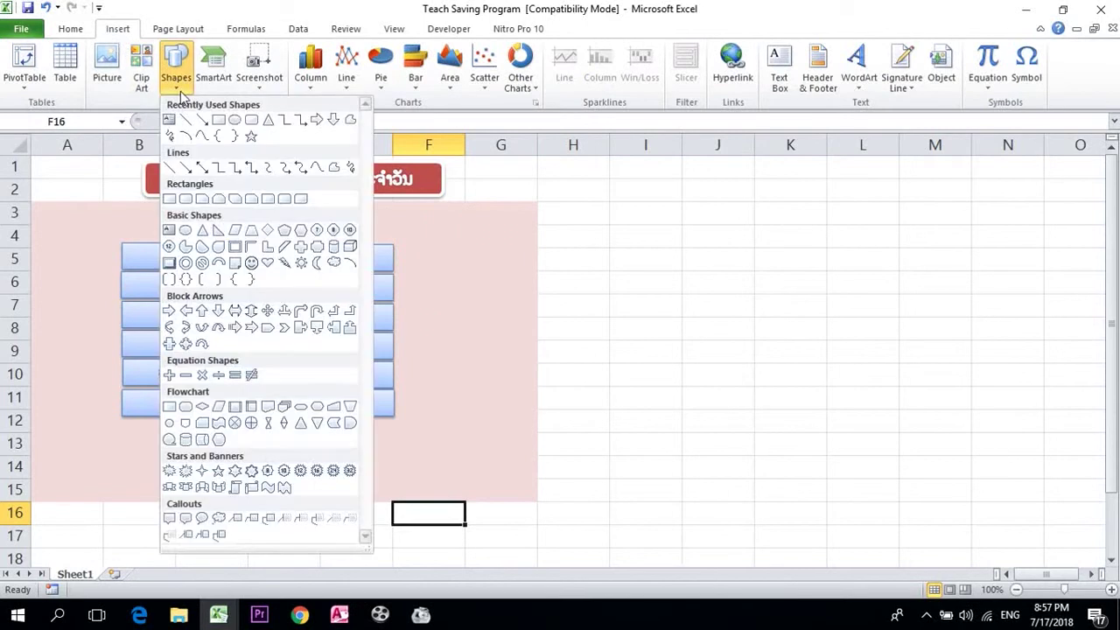
{"action": "left_click", "coordinate": [220, 121]}
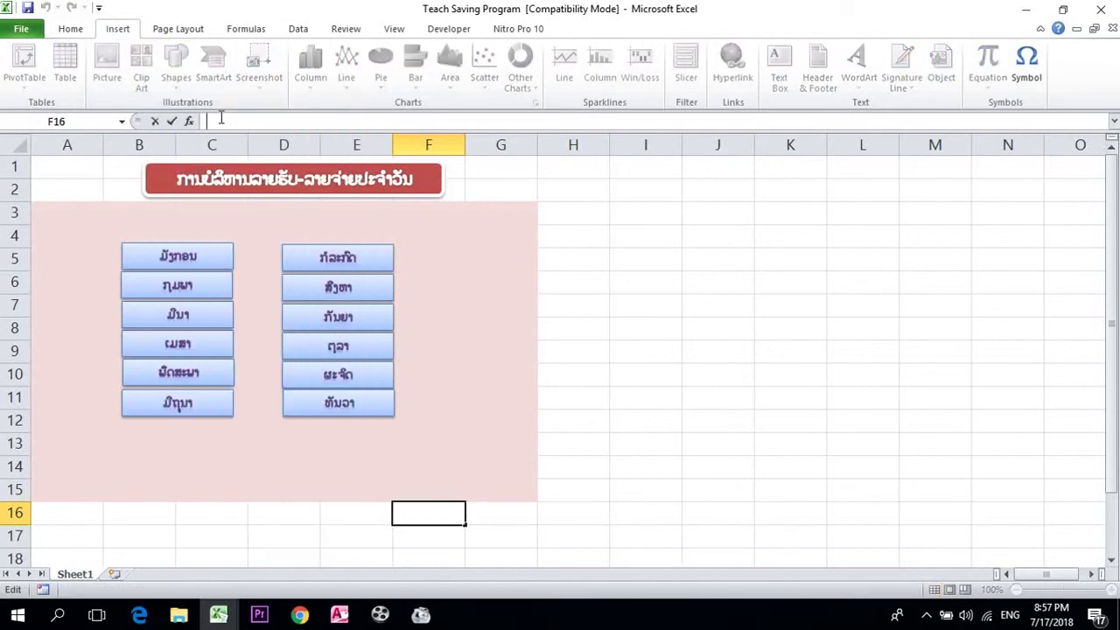
{"action": "left_click", "coordinate": [70, 28]}
{"action": "left_click", "coordinate": [117, 29]}
{"action": "key", "text": "Escape"}
Step: Draw a rounded rectangle about 0.44" by 2.83" between the title banner and the month columns
{"action": "left_click", "coordinate": [175, 78]}
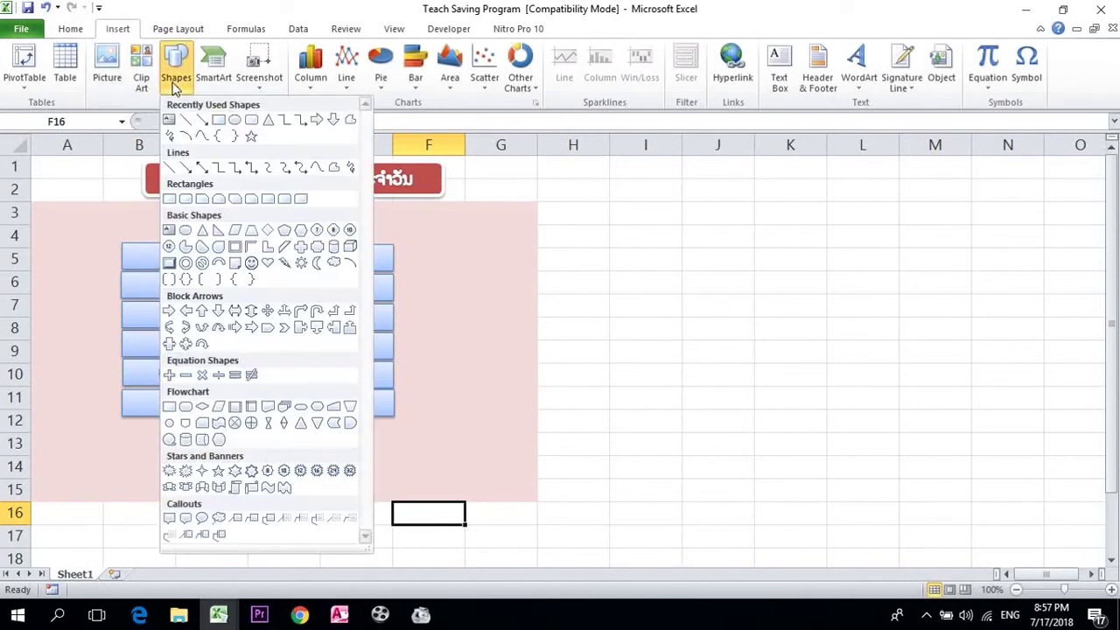
{"action": "left_click", "coordinate": [251, 119]}
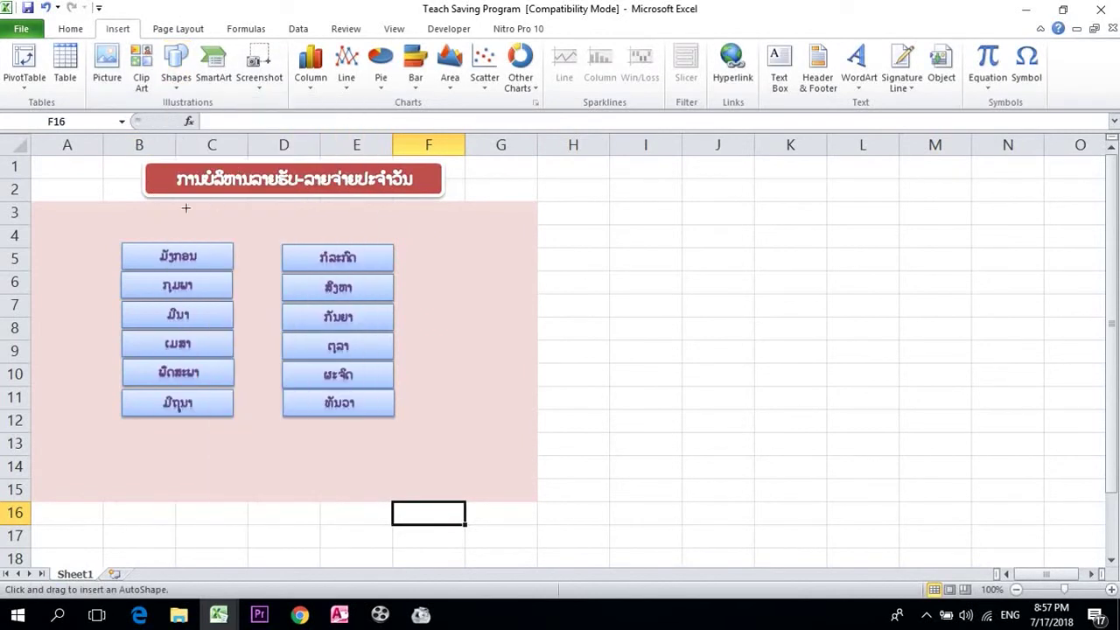
{"action": "left_click_drag", "start_coordinate": [182, 208], "coordinate": [405, 243]}
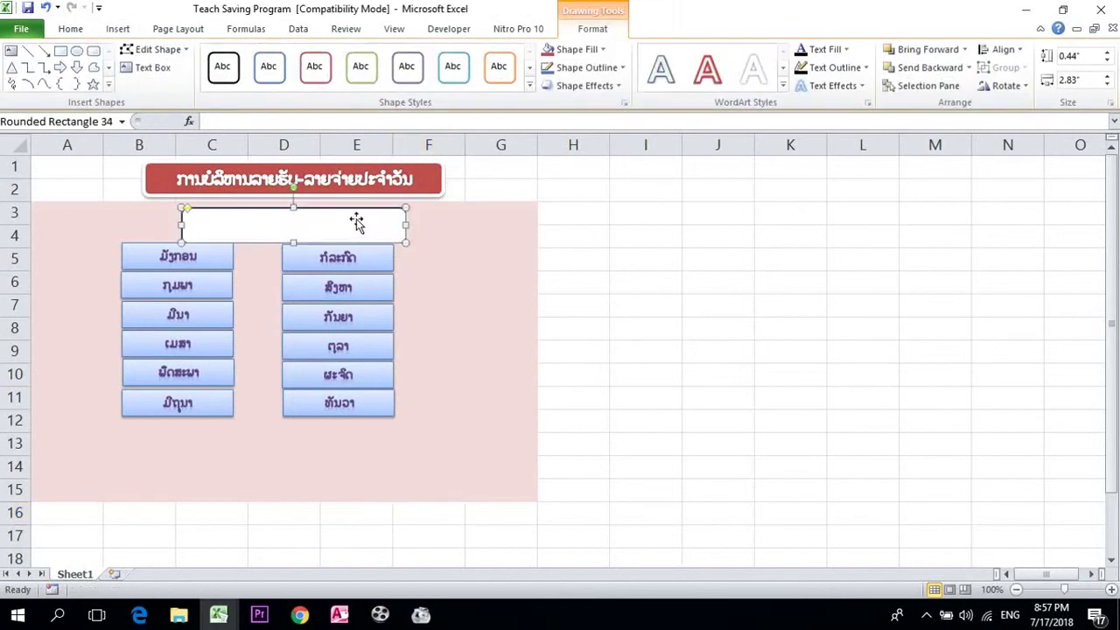
{"action": "left_click_drag", "start_coordinate": [343, 210], "coordinate": [325, 204]}
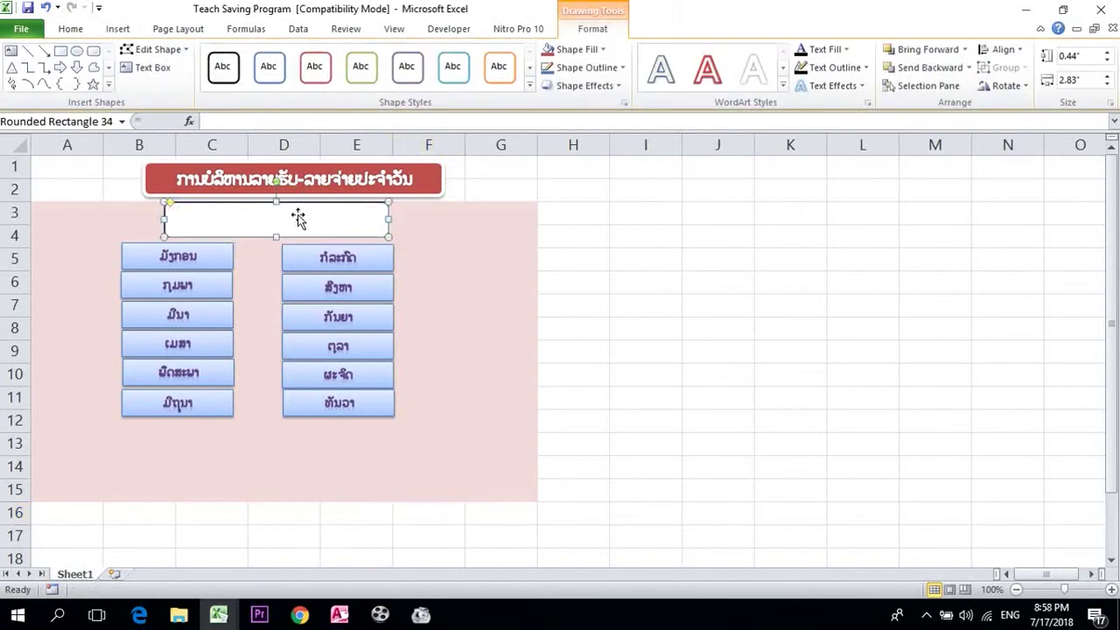
Step: Duplicate the rounded rectangle, place a narrower copy beneath the month columns, and center the original above them
{"action": "key", "text": "ctrl+d"}
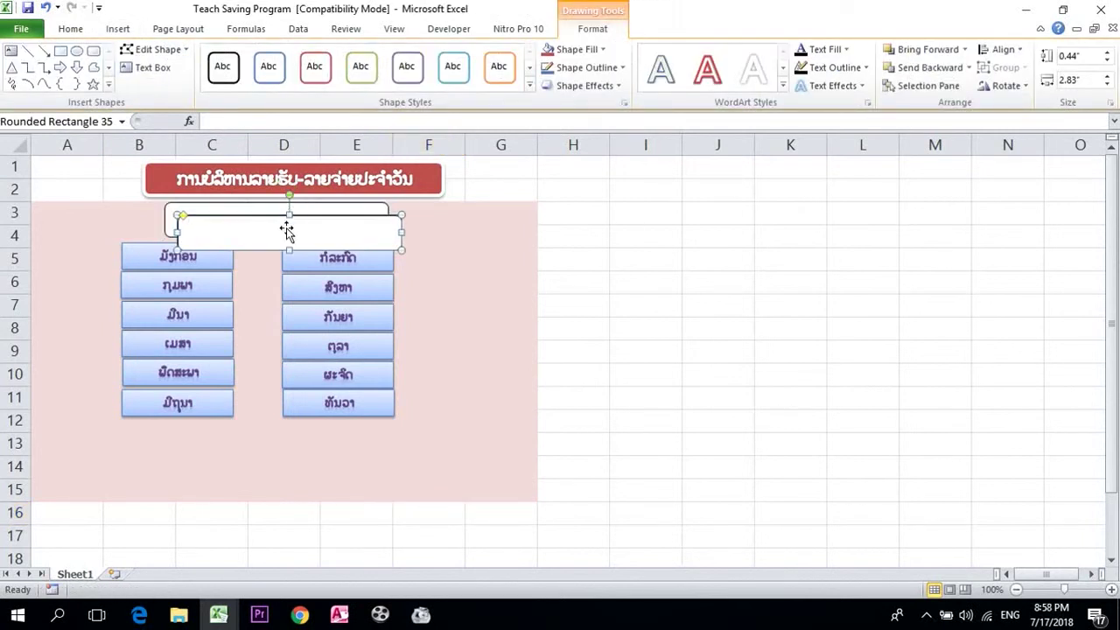
{"action": "left_click_drag", "start_coordinate": [285, 225], "coordinate": [254, 435]}
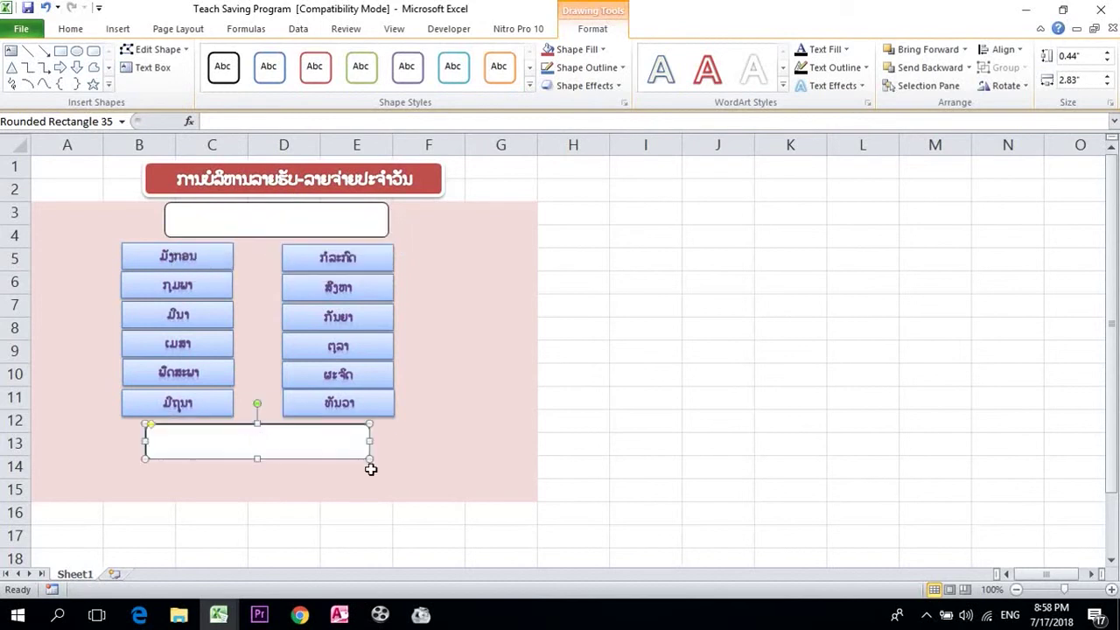
{"action": "left_click_drag", "start_coordinate": [338, 439], "coordinate": [301, 430]}
{"action": "left_click_drag", "start_coordinate": [257, 213], "coordinate": [254, 219]}
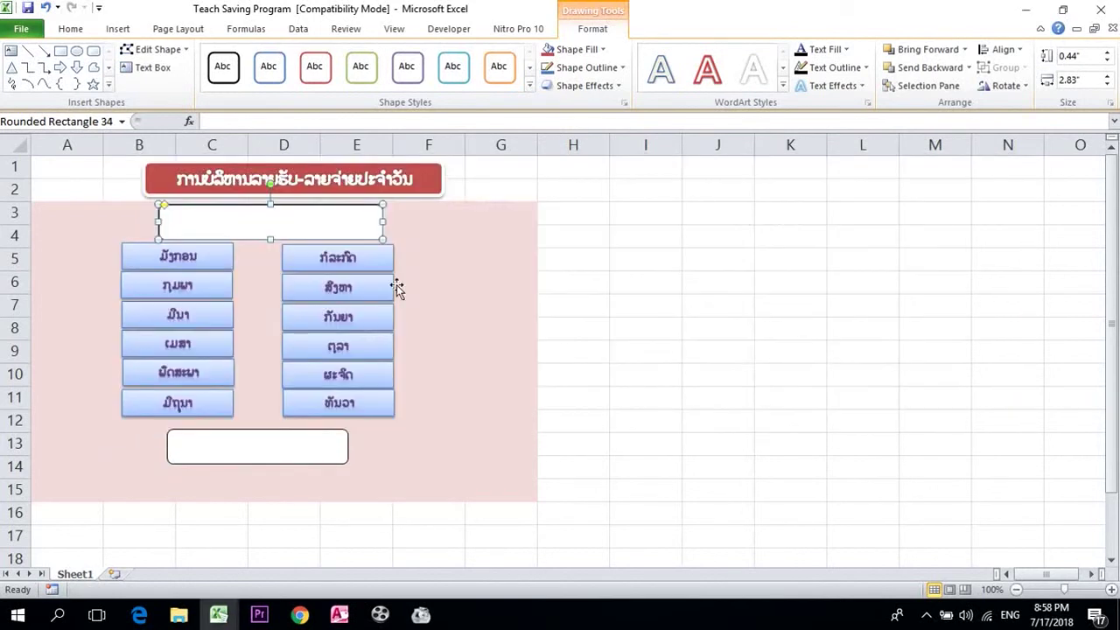
Step: Add the subheading ການໃຊ້ຈ່າຍໃນແຕ່ລະເດືອນ to the upper rounded rectangle, following the one in the Saving Lao workbook
{"action": "key", "text": "alt+Tab"}
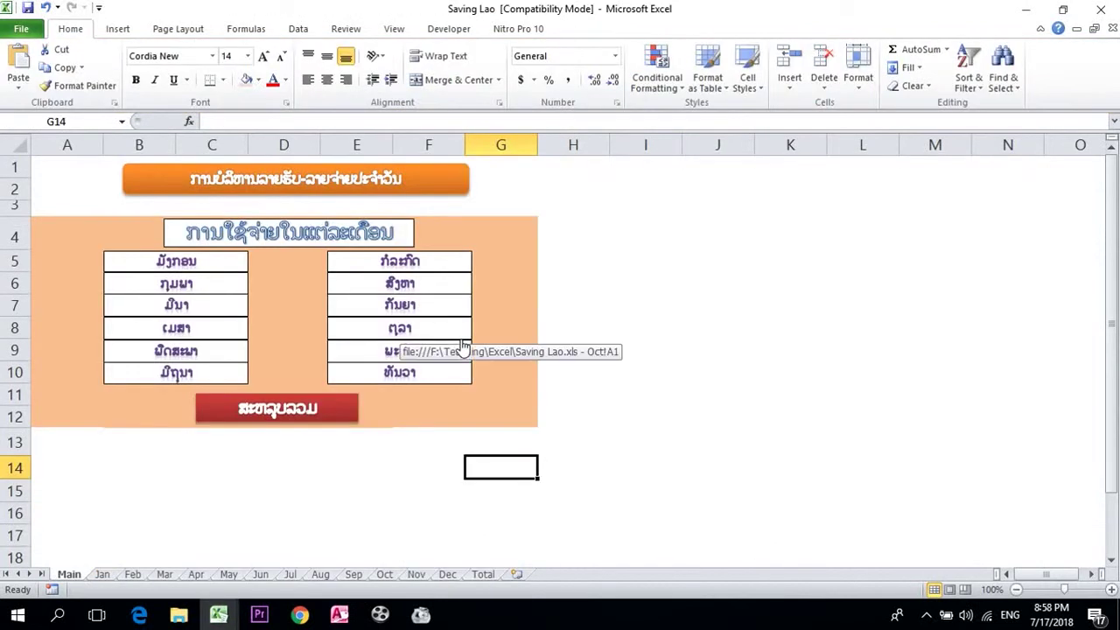
{"action": "key", "text": "alt+Tab"}
{"action": "key", "text": "alt+Tab"}
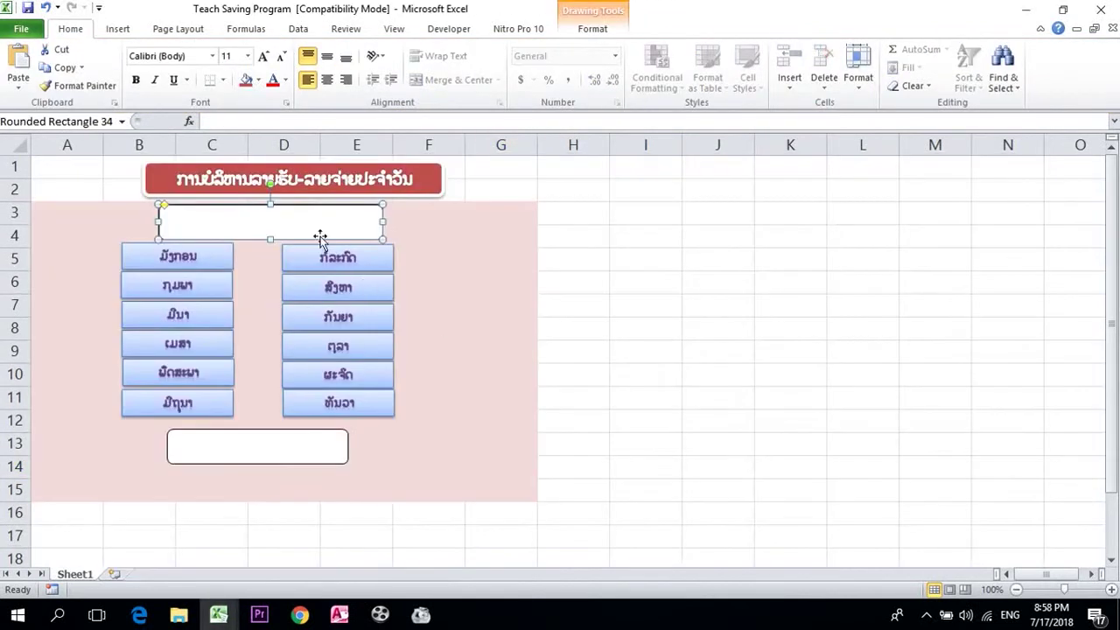
{"action": "right_click", "coordinate": [322, 240]}
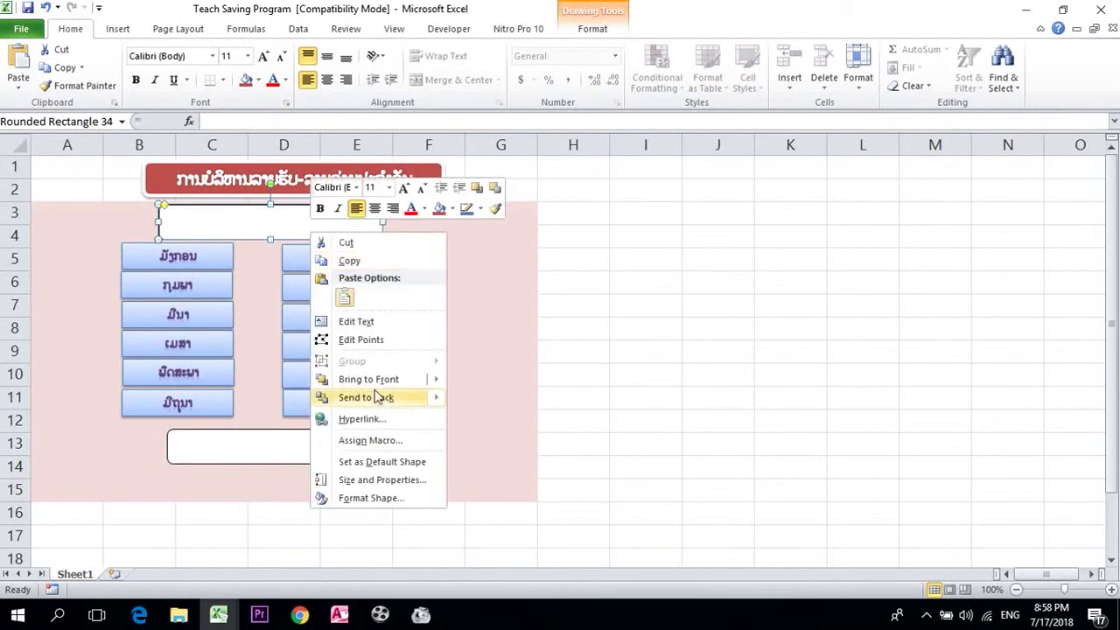
{"action": "left_click", "coordinate": [349, 330]}
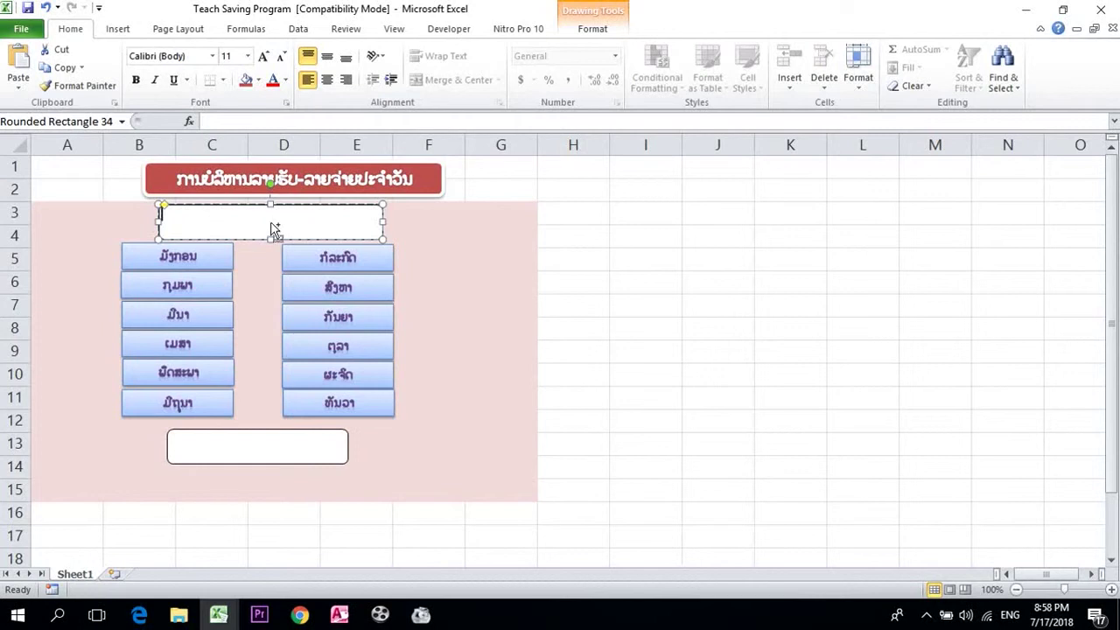
{"action": "key", "text": "Escape"}
{"action": "type", "text": "ເ"}
{"action": "key", "text": "super+space"}
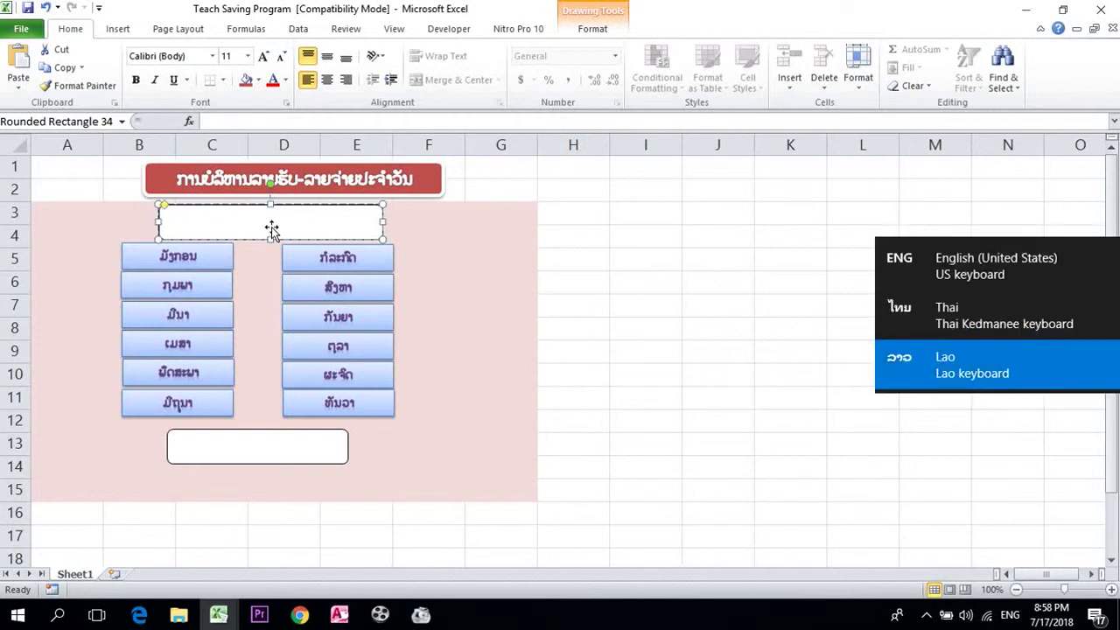
{"action": "type", "text": "ການ"}
{"action": "type", "text": "ໃສ"}
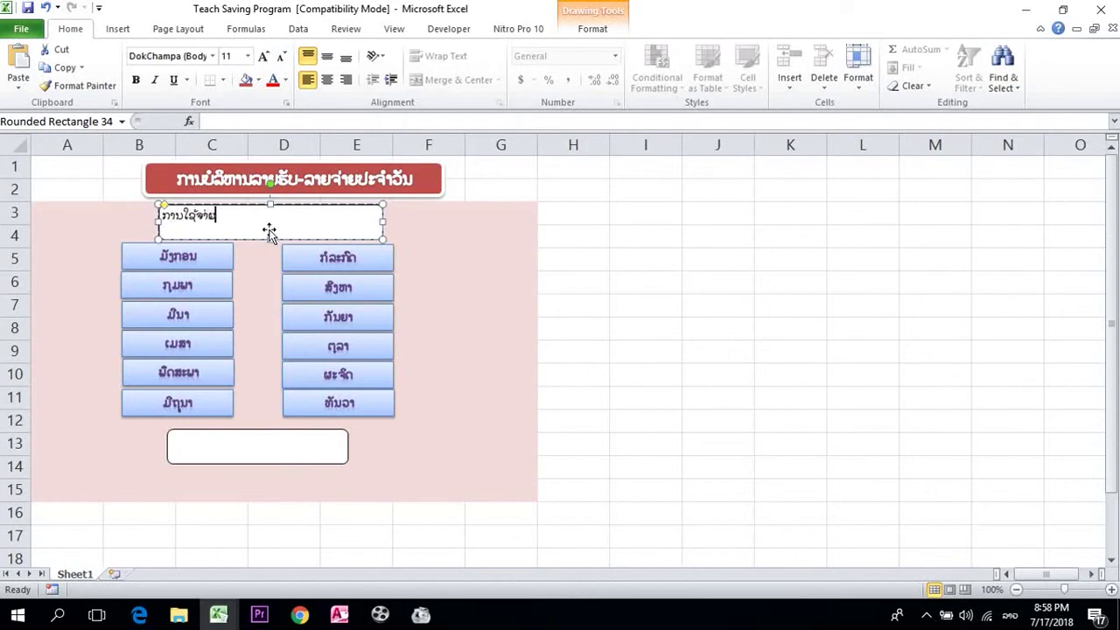
{"action": "type", "text": "້ຈ່າຍໃນແຕ່ລະເດືອນ"}
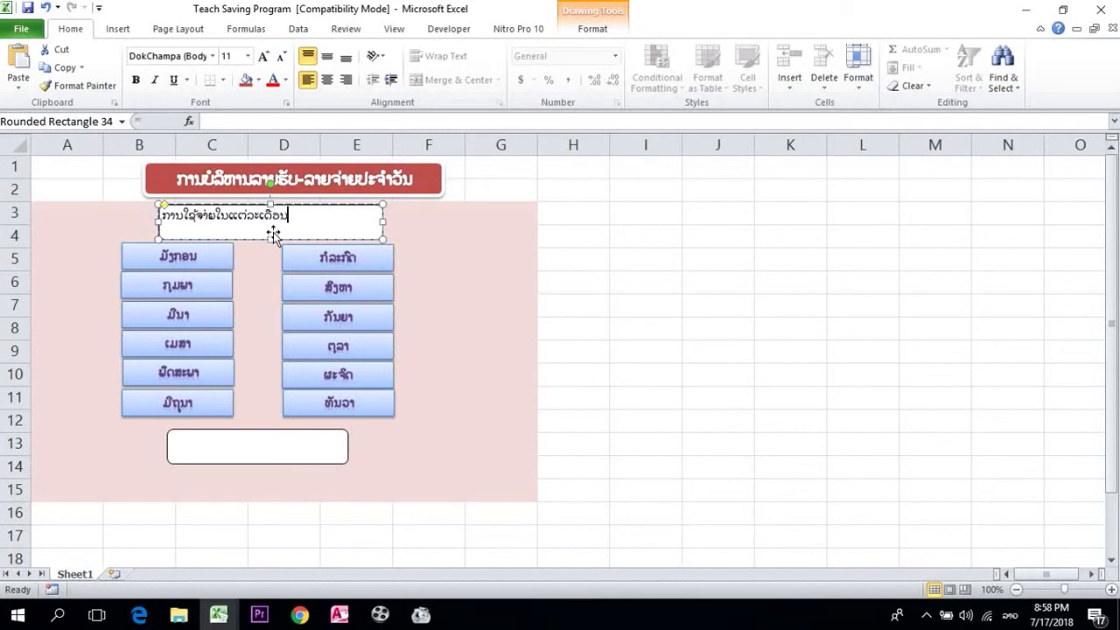
Step: Add the label ສະຫລຸບລວມ to the rounded rectangle beneath the month columns
{"action": "left_click", "coordinate": [268, 452]}
{"action": "right_click", "coordinate": [267, 452]}
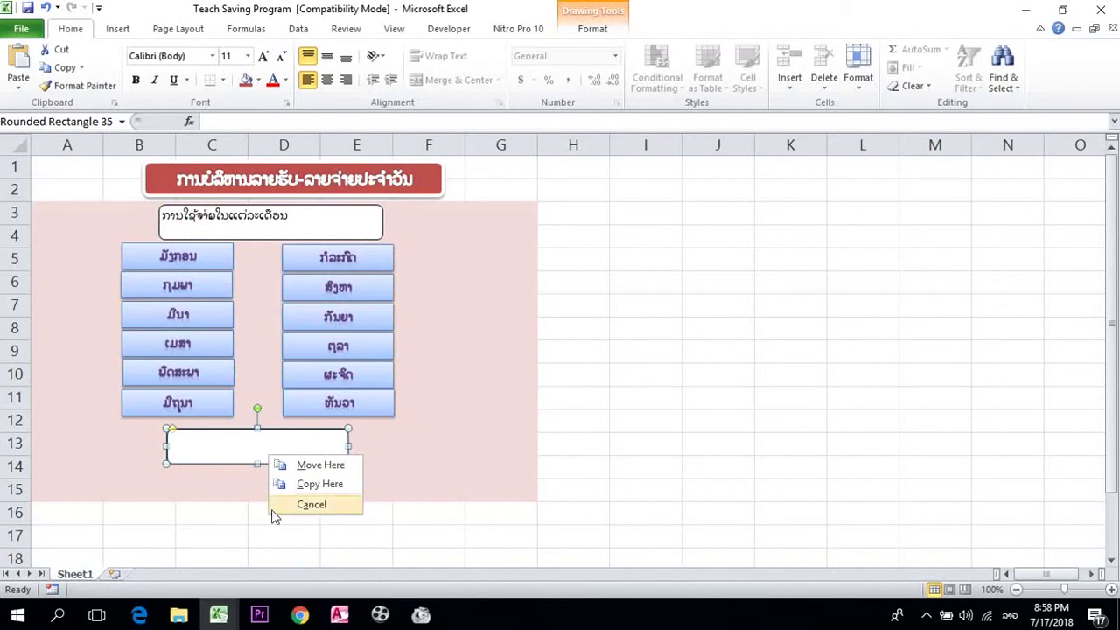
{"action": "left_click", "coordinate": [247, 449]}
{"action": "right_click", "coordinate": [248, 450]}
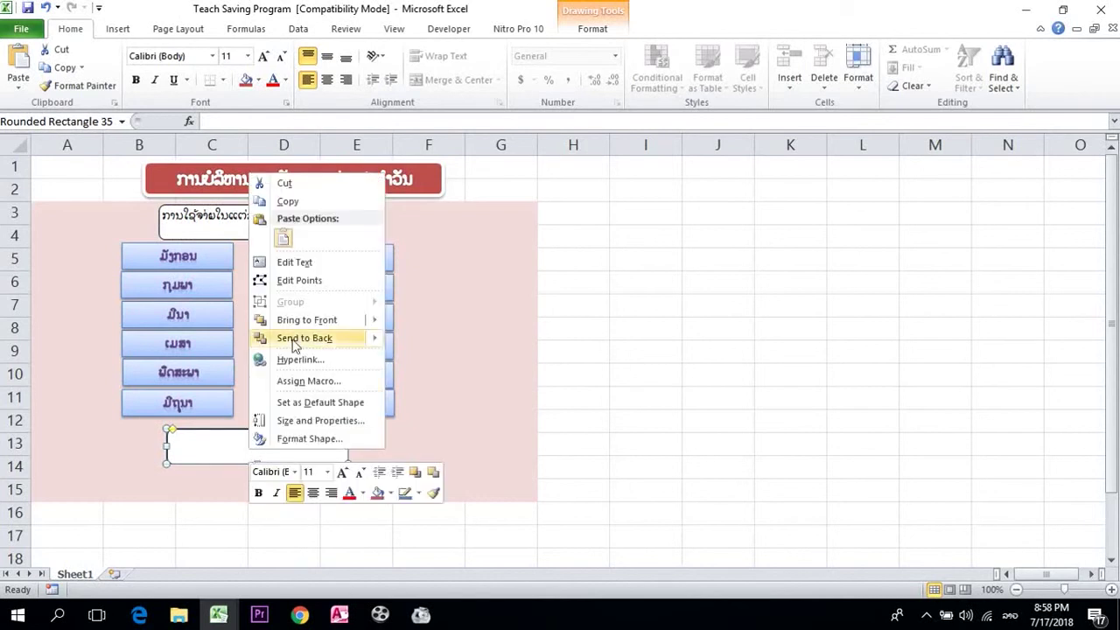
{"action": "left_click", "coordinate": [287, 265]}
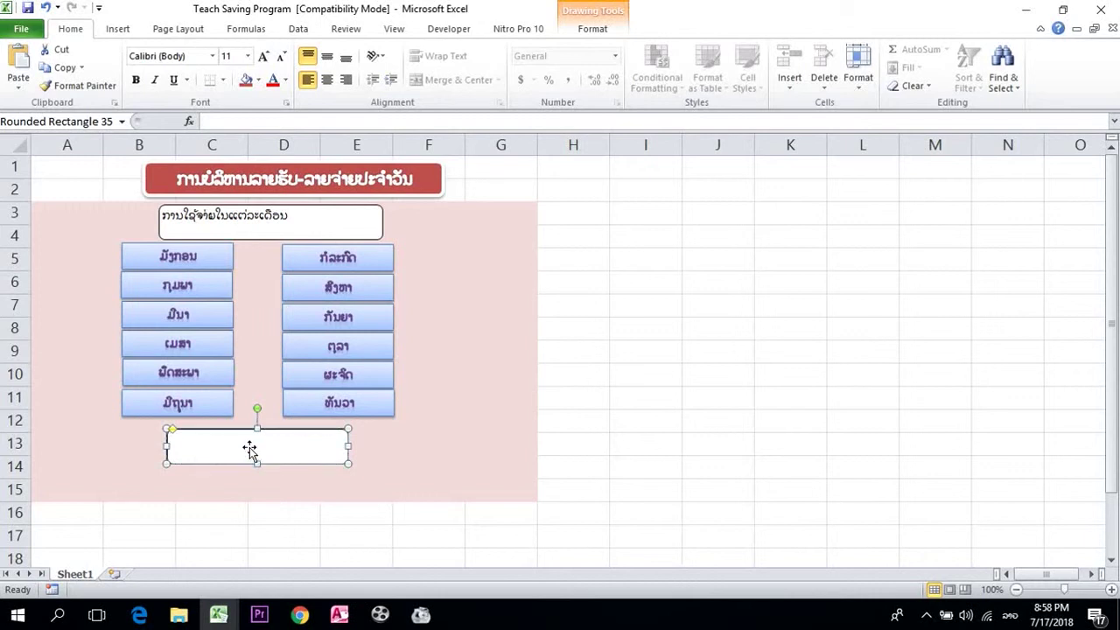
{"action": "right_click", "coordinate": [179, 444]}
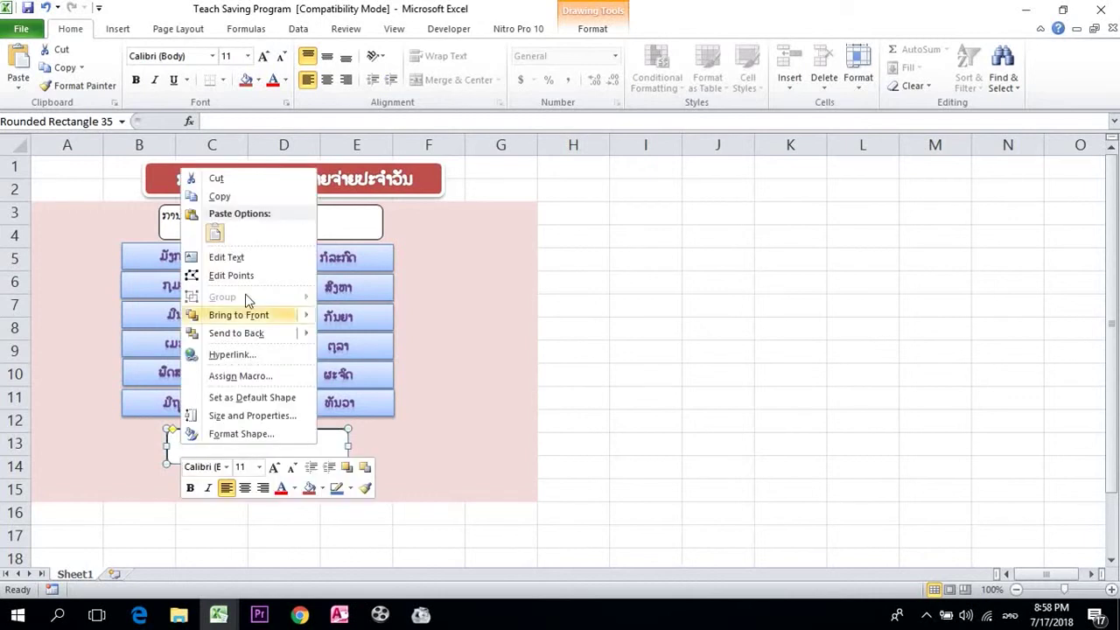
{"action": "left_click", "coordinate": [220, 257]}
{"action": "type", "text": "ສະ"}
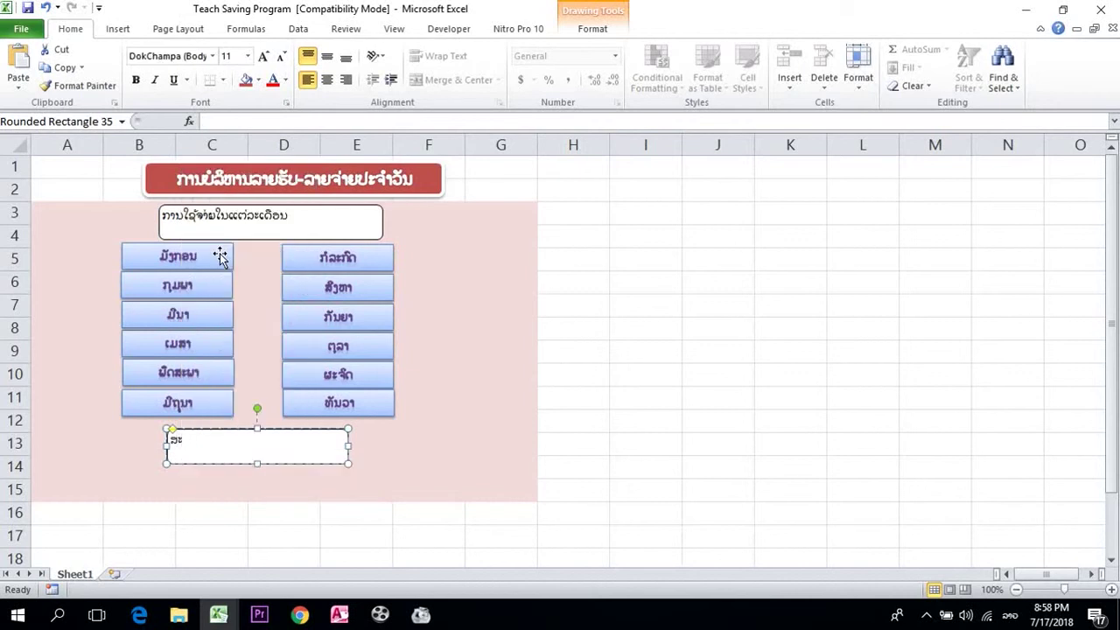
{"action": "type", "text": "ຫລຸບລວມ"}
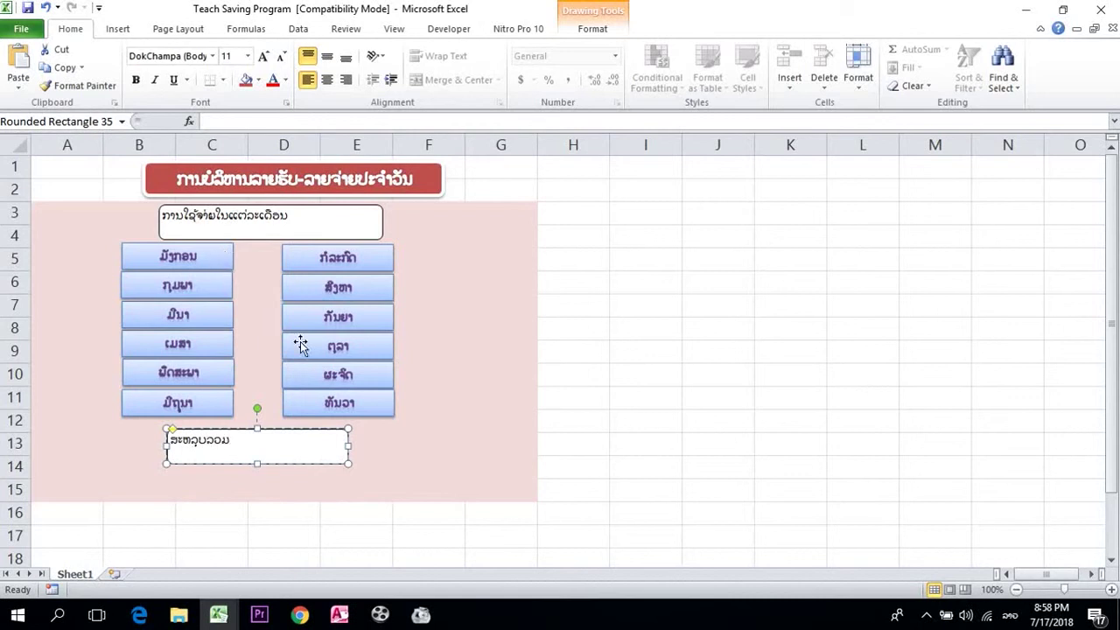
Step: Center the ສະຫລຸບລວມ label vertically and horizontally in its box and format it in bold Phetsarath OT
{"action": "left_click", "coordinate": [326, 477]}
{"action": "left_click", "coordinate": [301, 461]}
{"action": "left_click", "coordinate": [326, 56]}
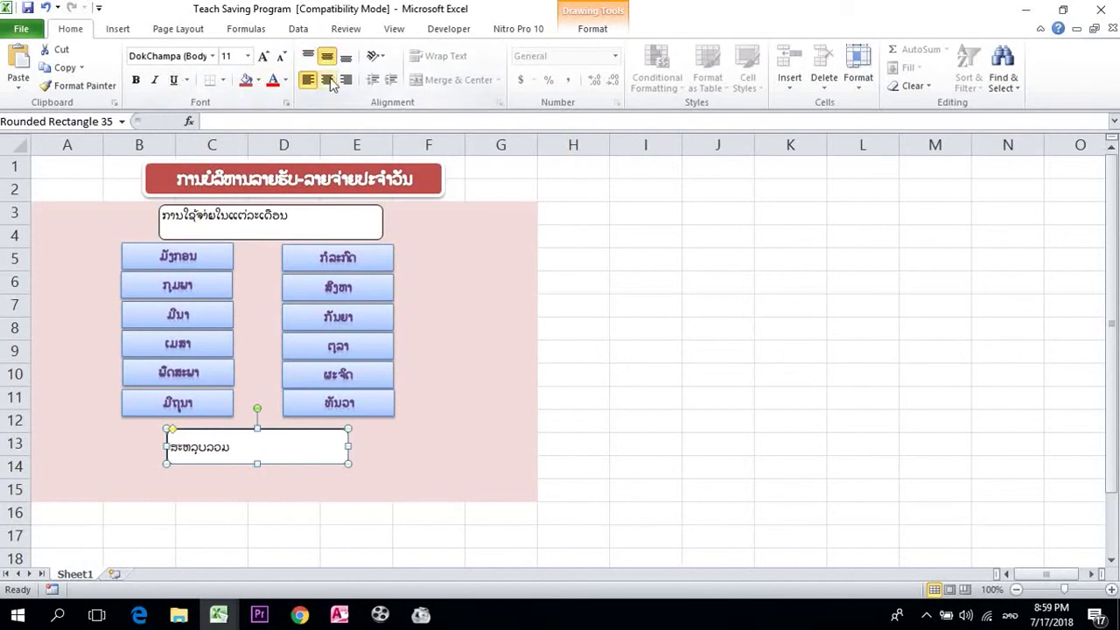
{"action": "left_click", "coordinate": [326, 80]}
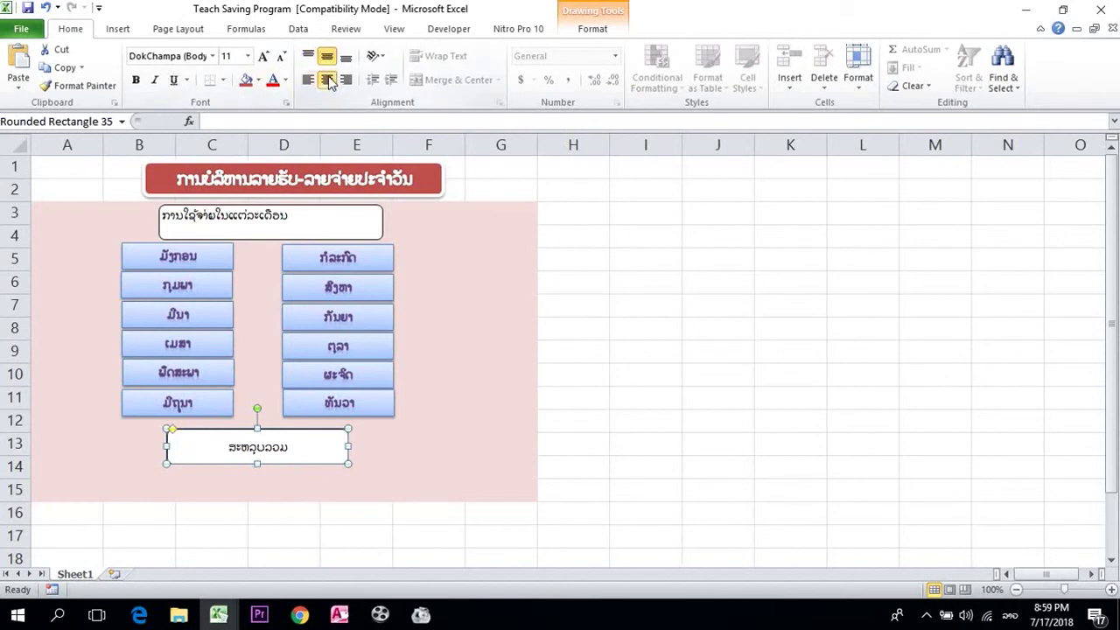
{"action": "left_click", "coordinate": [211, 56]}
{"action": "left_click", "coordinate": [167, 186]}
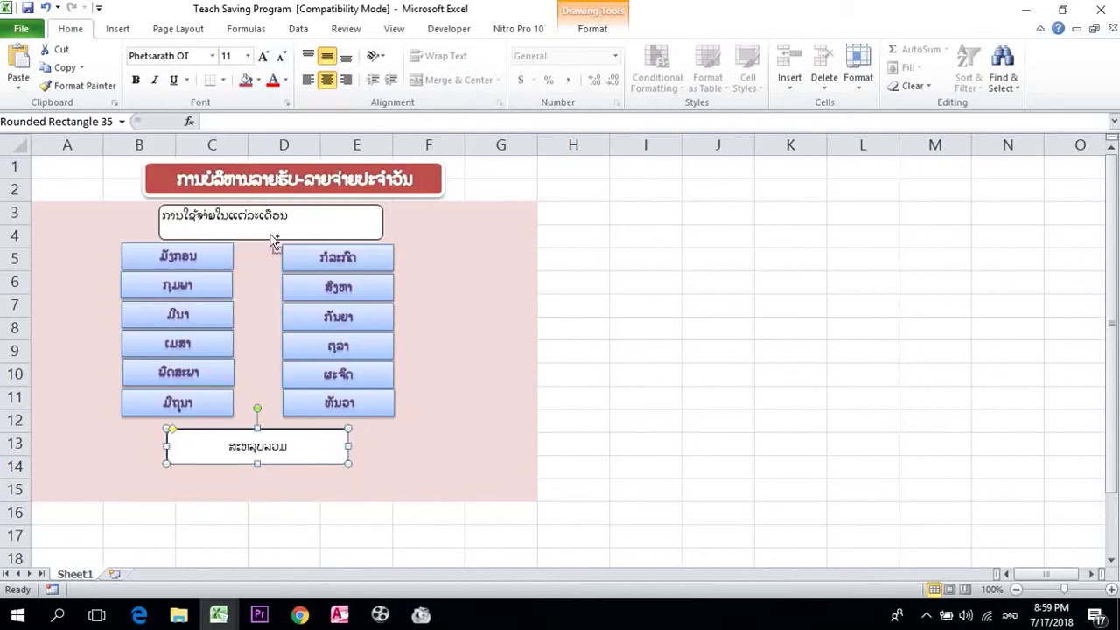
{"action": "key", "text": "ctrl+b"}
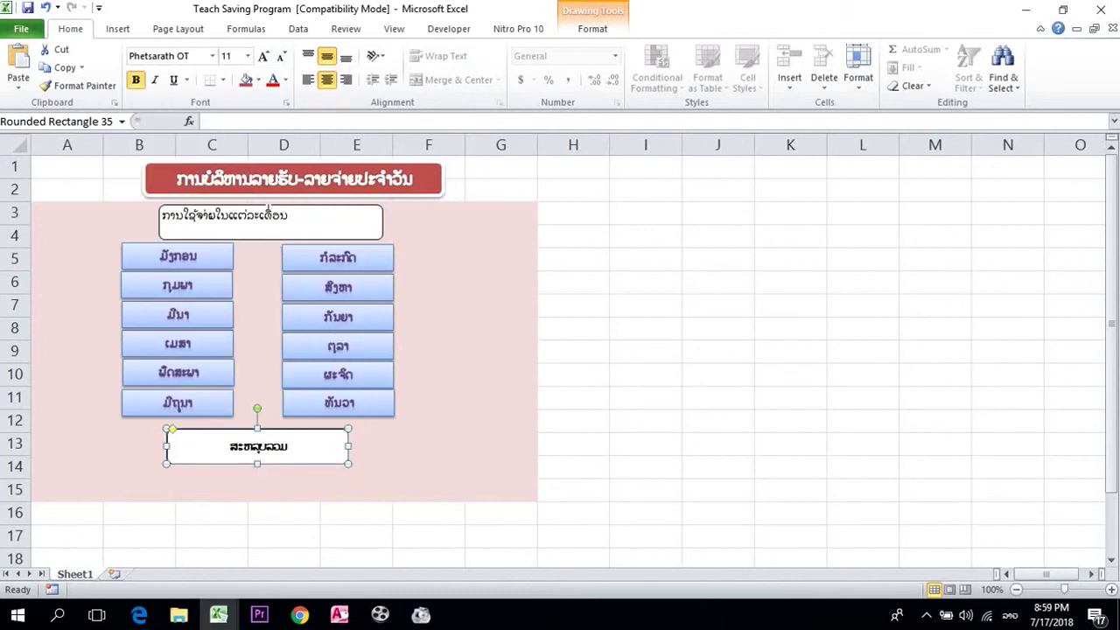
Step: Format the monthly spending subheading in bold Phetsarath OT at size 14, centered horizontally and vertically in its box
{"action": "left_click", "coordinate": [315, 217]}
{"action": "key", "text": "ctrl+b"}
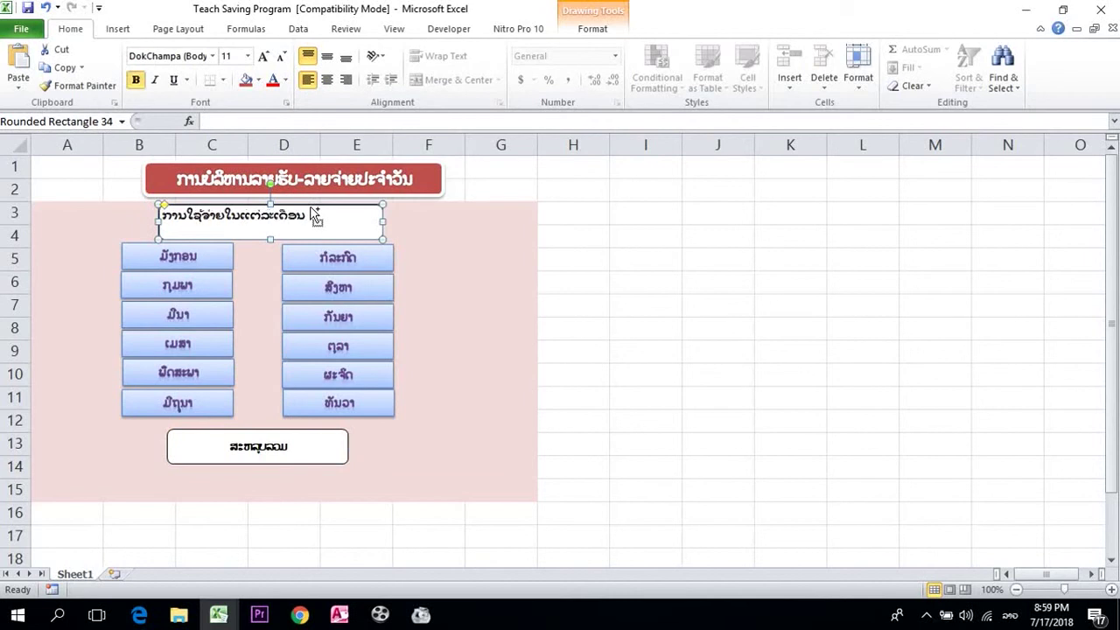
{"action": "left_click", "coordinate": [324, 84]}
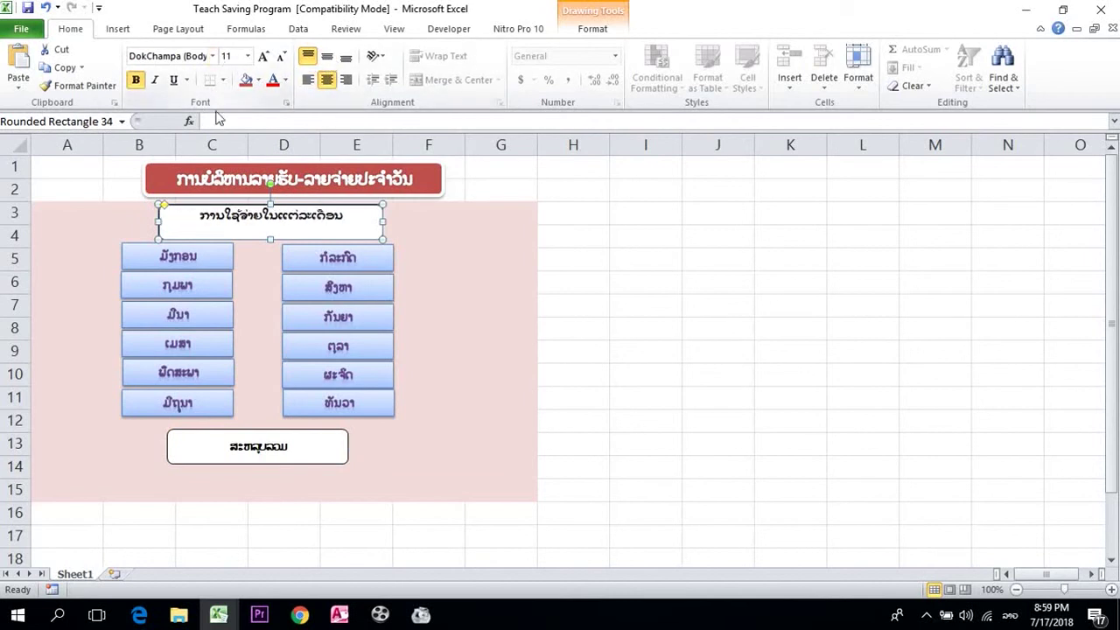
{"action": "left_click", "coordinate": [213, 56]}
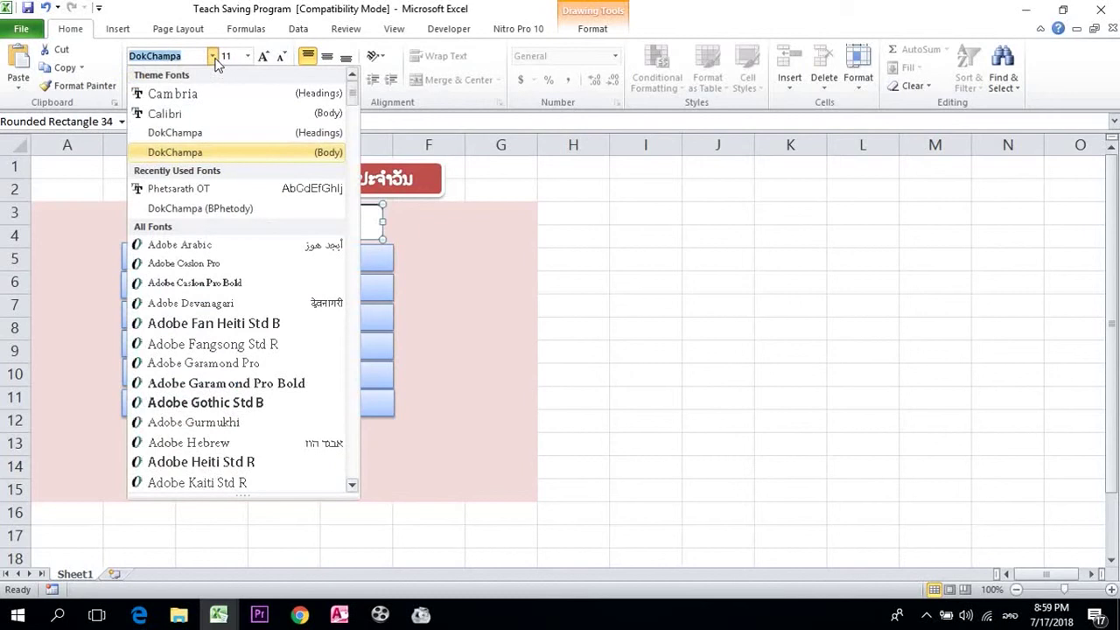
{"action": "left_click", "coordinate": [193, 194]}
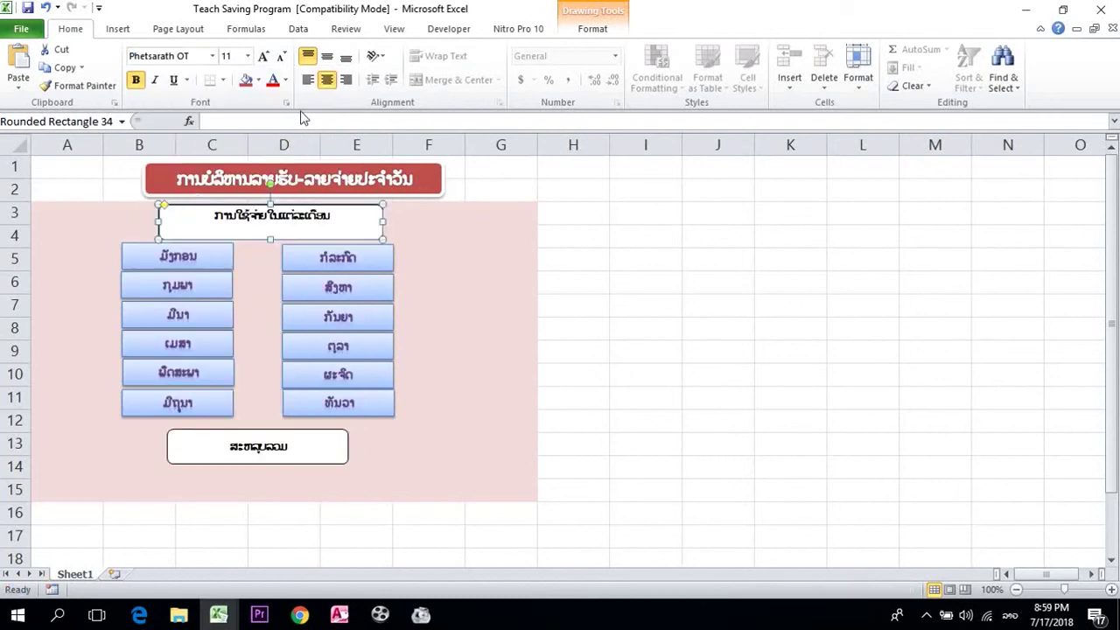
{"action": "left_click", "coordinate": [326, 57]}
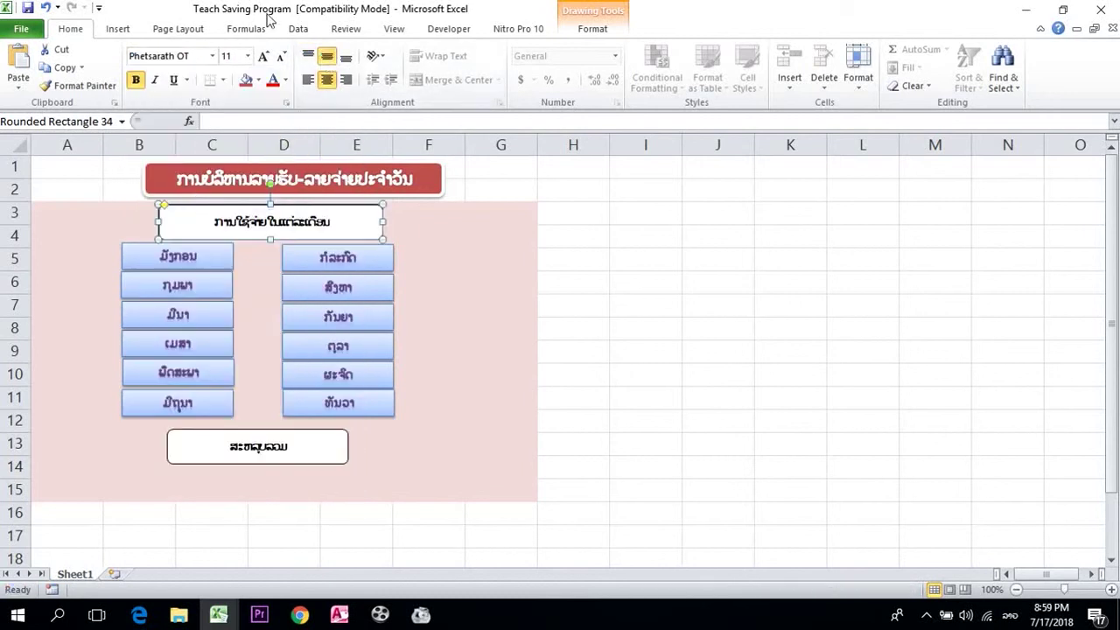
{"action": "left_click", "coordinate": [264, 56]}
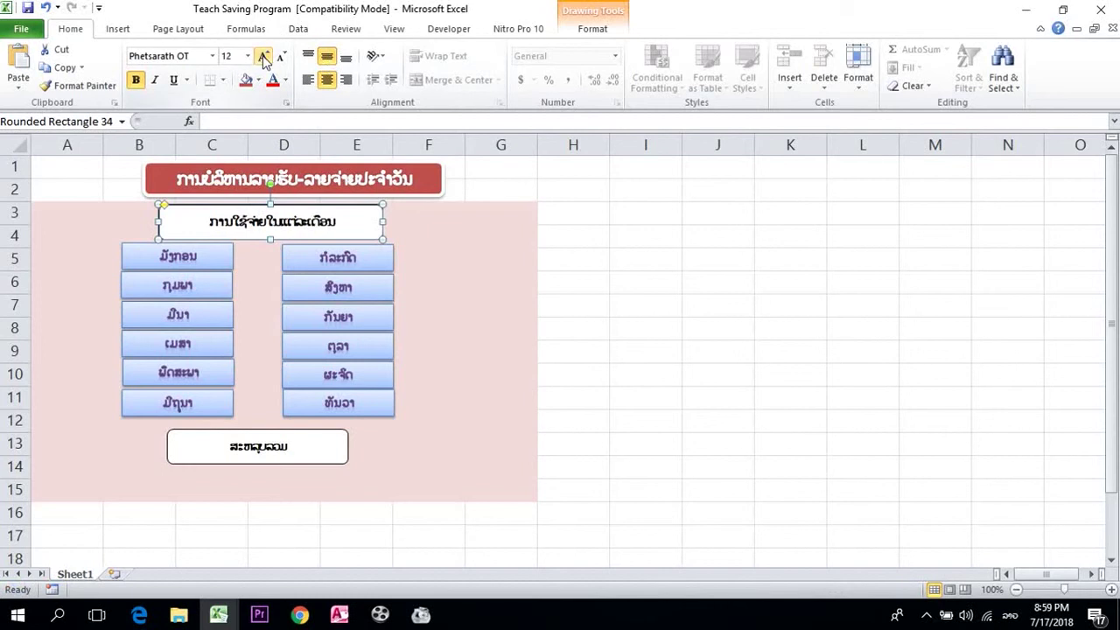
{"action": "left_click", "coordinate": [263, 57]}
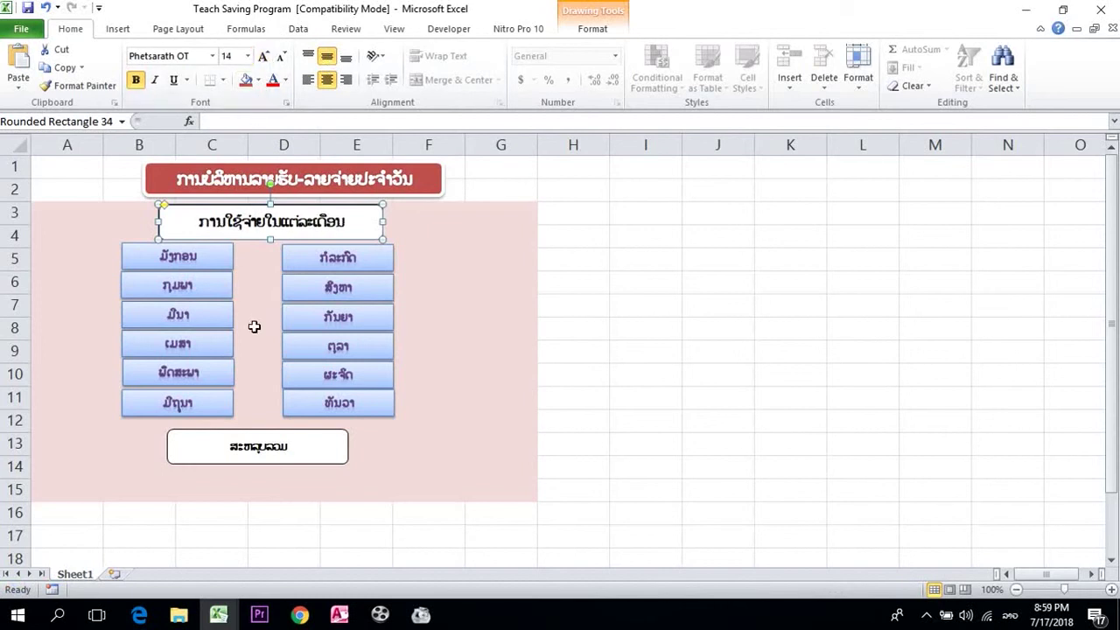
Step: Increase the font size of the ສະຫລຸບລວມ label to 14
{"action": "left_click", "coordinate": [255, 434]}
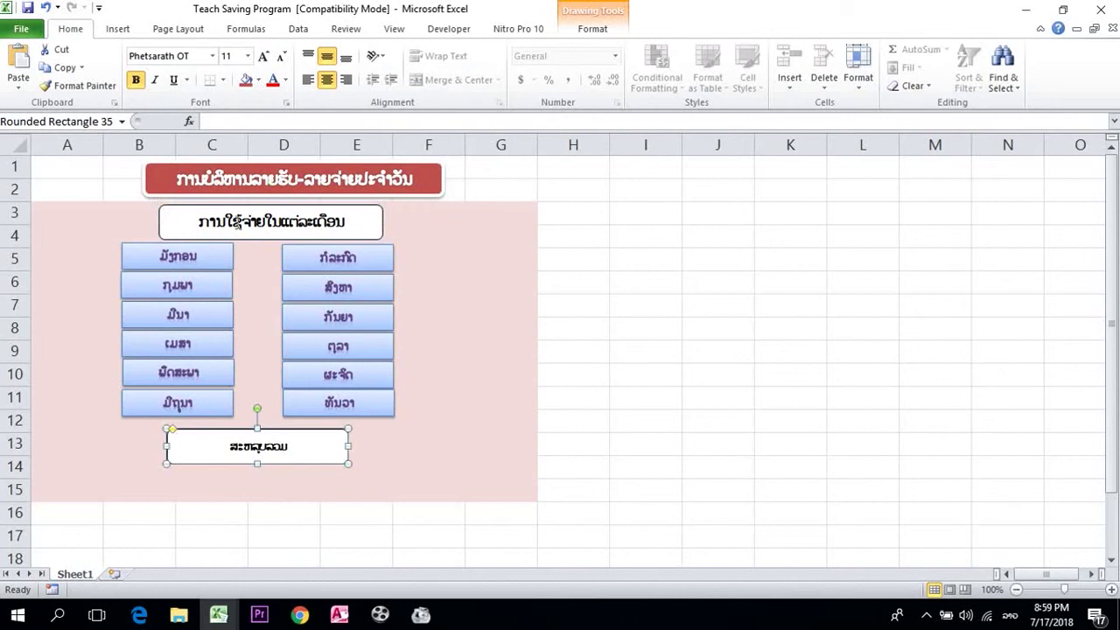
{"action": "left_click", "coordinate": [263, 57]}
{"action": "left_click", "coordinate": [263, 57]}
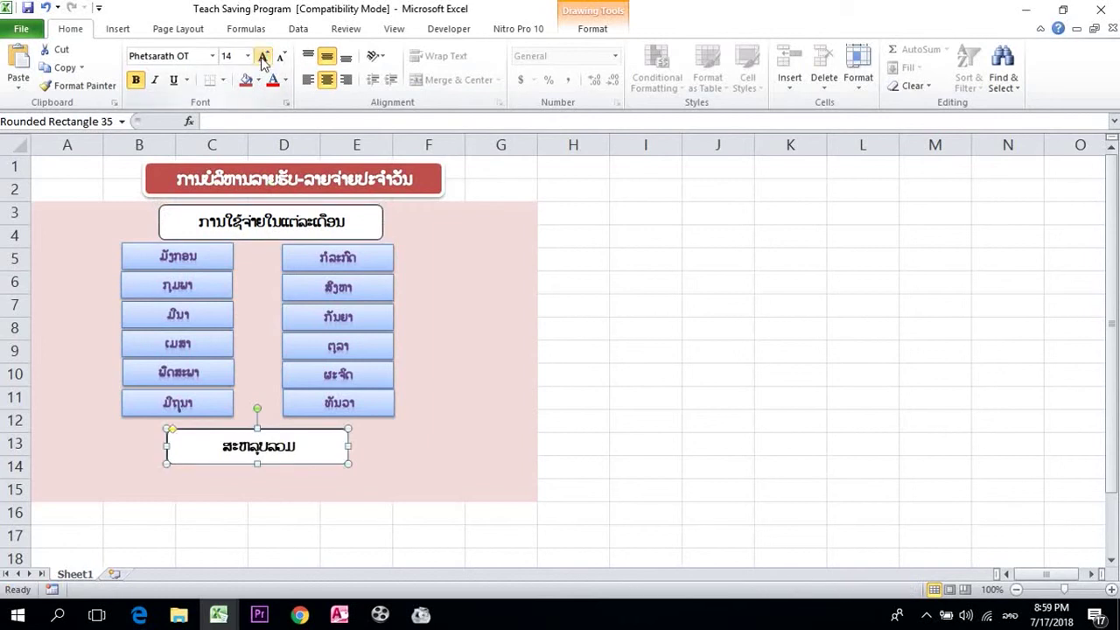
Step: Apply the solid blue shape style with white text to both the subheading box and the summary box
{"action": "left_click", "coordinate": [344, 224]}
{"action": "left_click", "coordinate": [381, 229]}
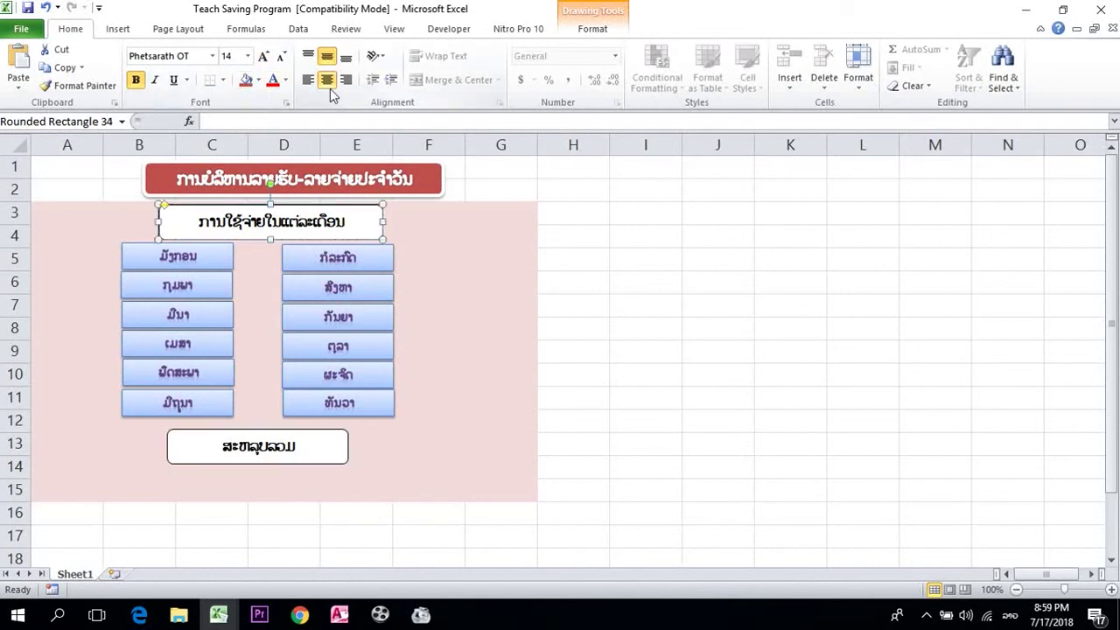
{"action": "left_click", "coordinate": [577, 31]}
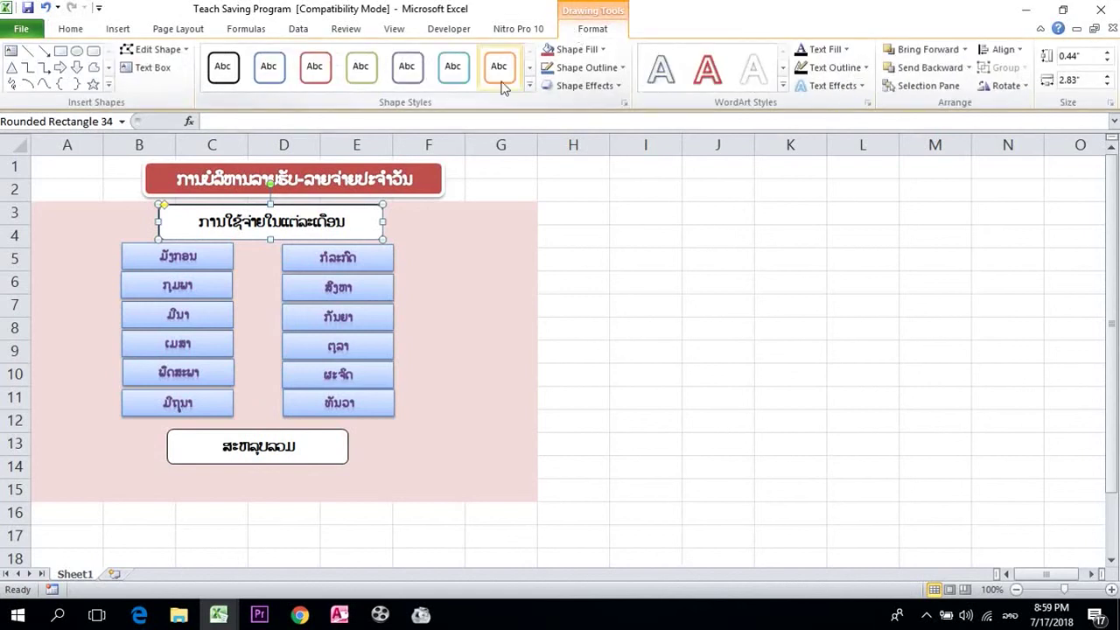
{"action": "left_click", "coordinate": [530, 76]}
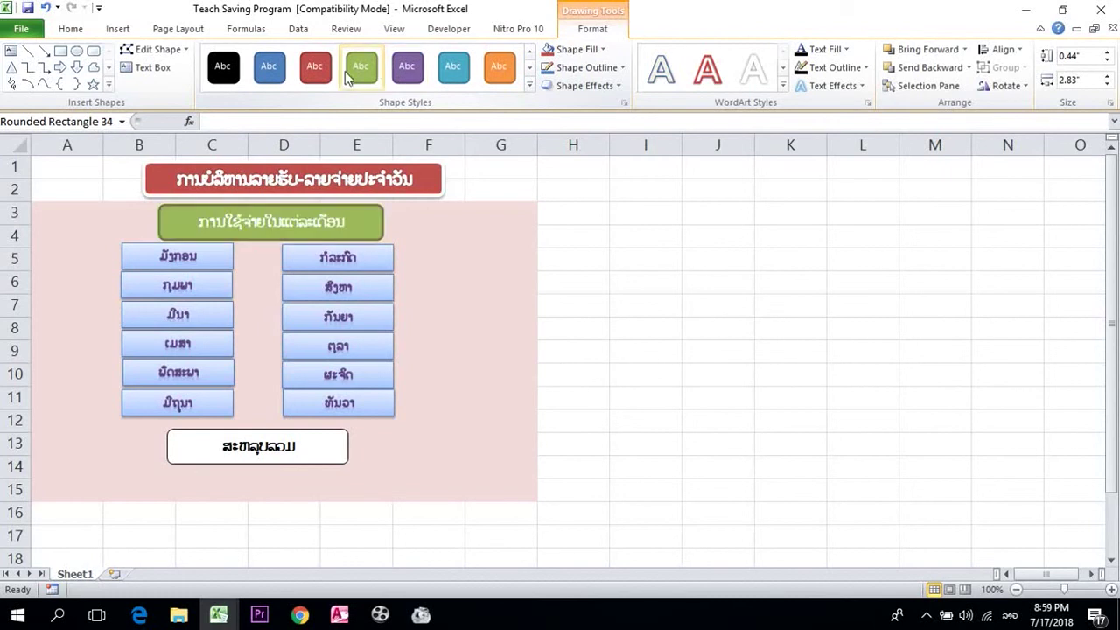
{"action": "left_click", "coordinate": [276, 77]}
{"action": "left_click", "coordinate": [329, 433]}
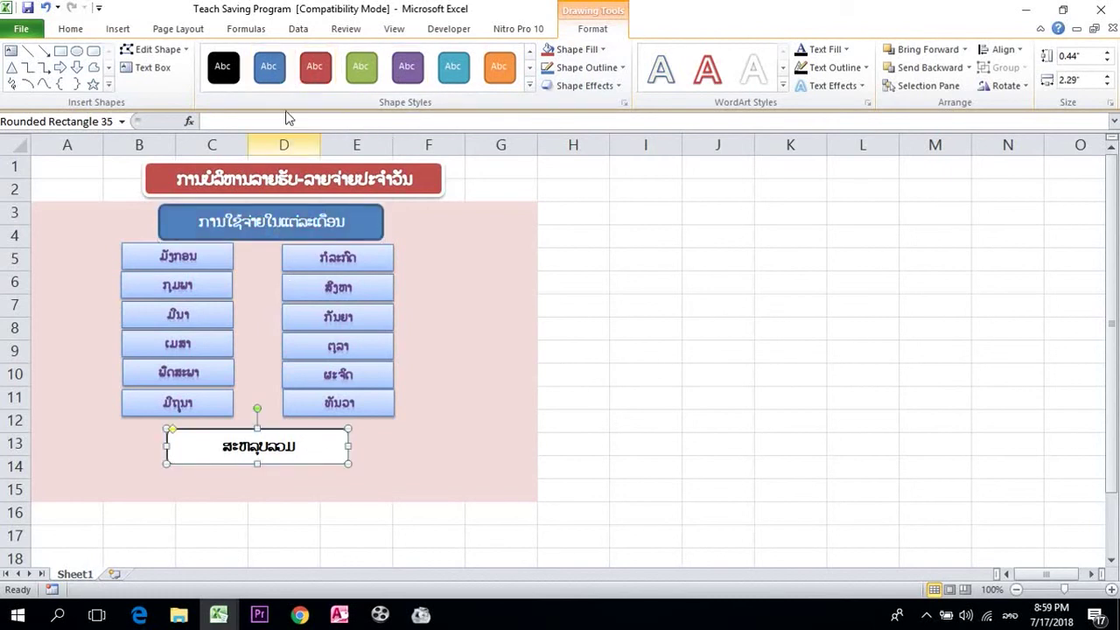
{"action": "left_click", "coordinate": [272, 84]}
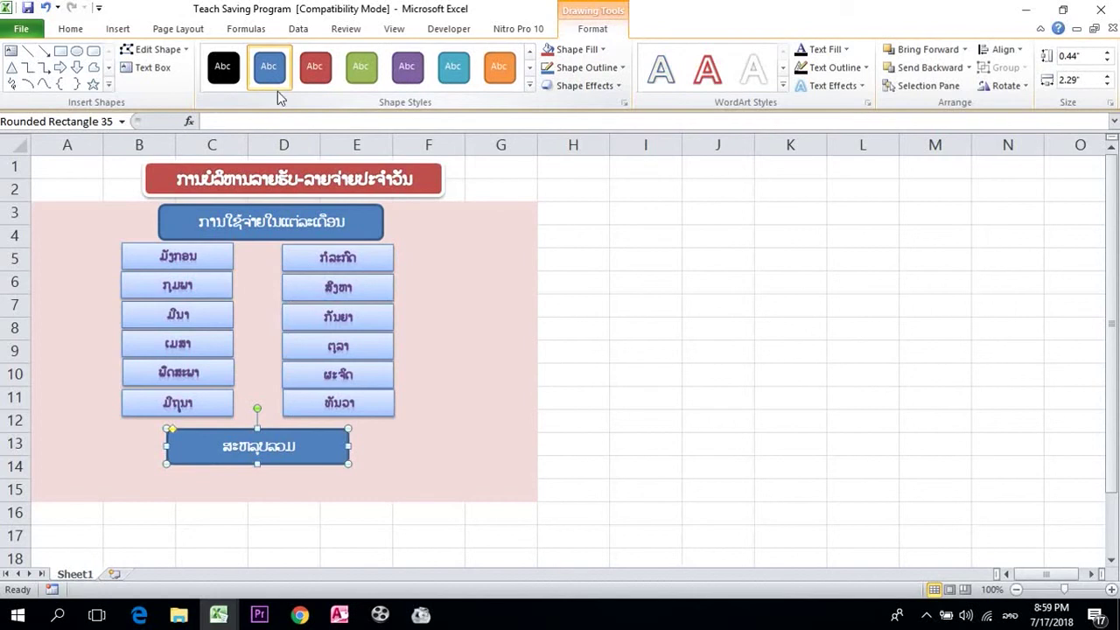
{"action": "left_click", "coordinate": [669, 194]}
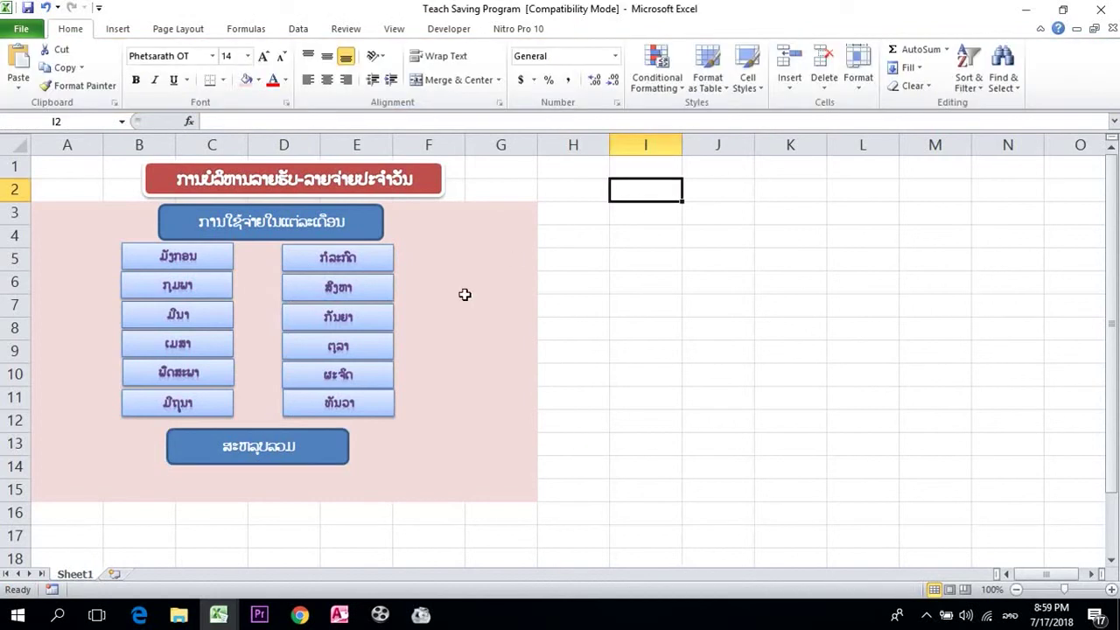
Step: Shift the title banner and subheading box slightly left to center them over the month columns, and save the workbook
{"action": "left_click", "coordinate": [409, 196]}
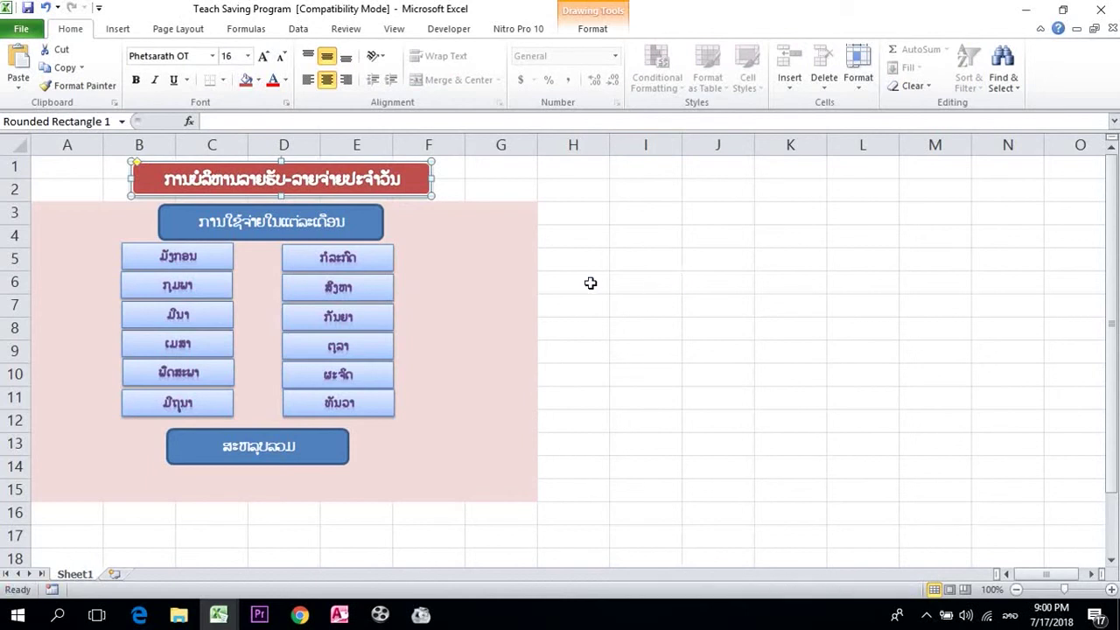
{"action": "left_click", "coordinate": [537, 175]}
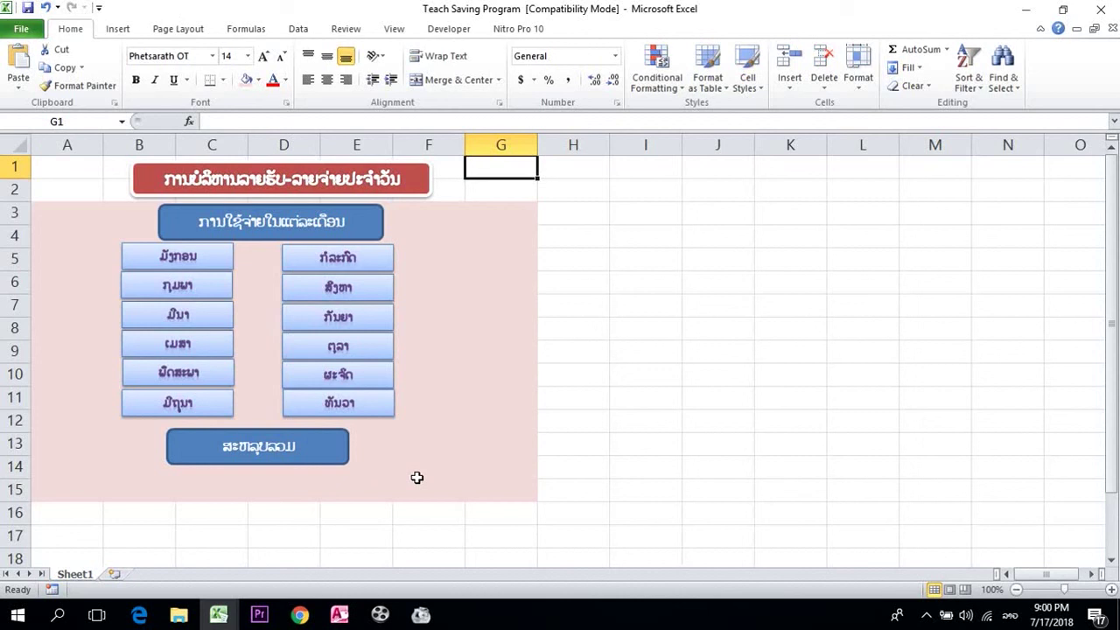
{"action": "left_click", "coordinate": [352, 228]}
{"action": "mouse_move", "coordinate": [352, 228]}
{"action": "left_mouse_down"}
{"action": "mouse_move", "coordinate": [336, 230]}
{"action": "mouse_move", "coordinate": [334, 192]}
{"action": "left_mouse_up"}
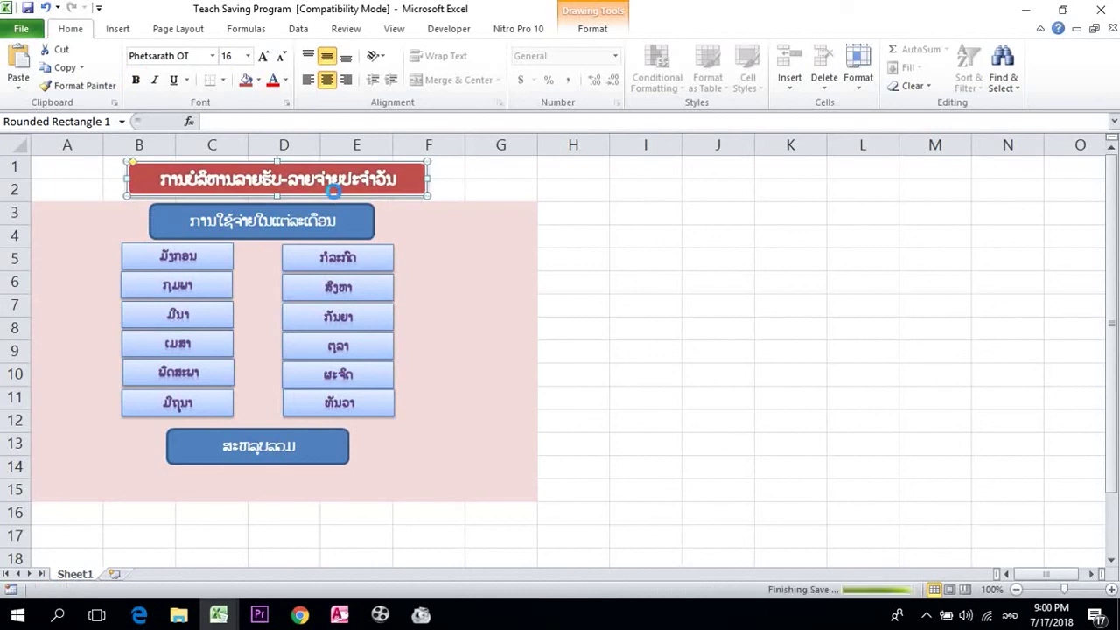